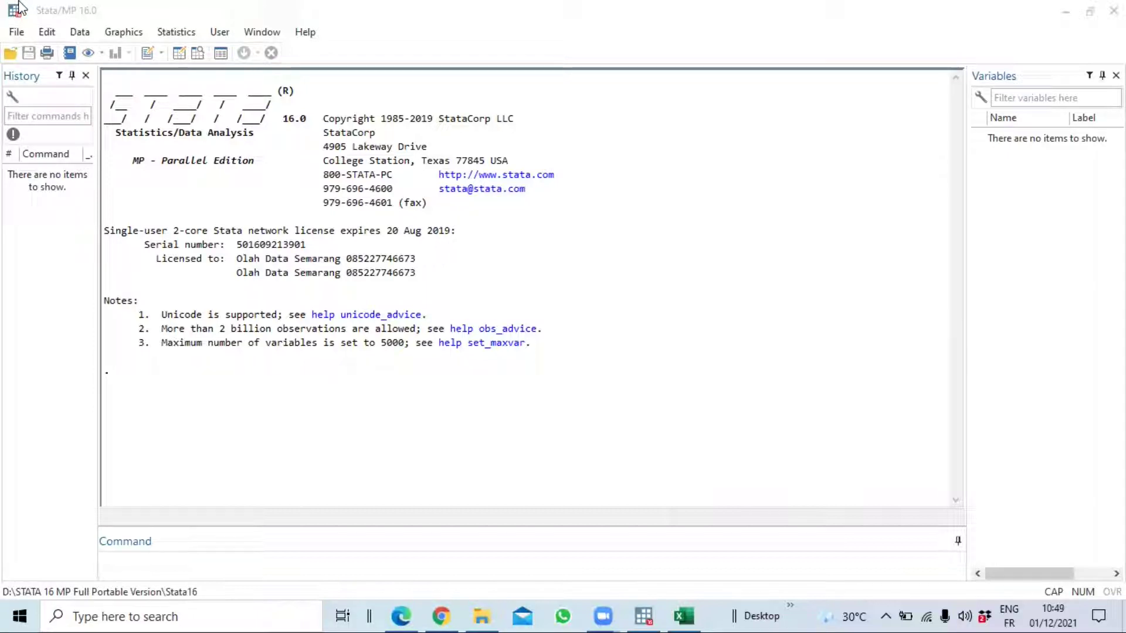
# Open the Excel spreadsheet import dialog and move it clear of the results header
pyautogui.click(18, 34)
pyautogui.click(17, 34)
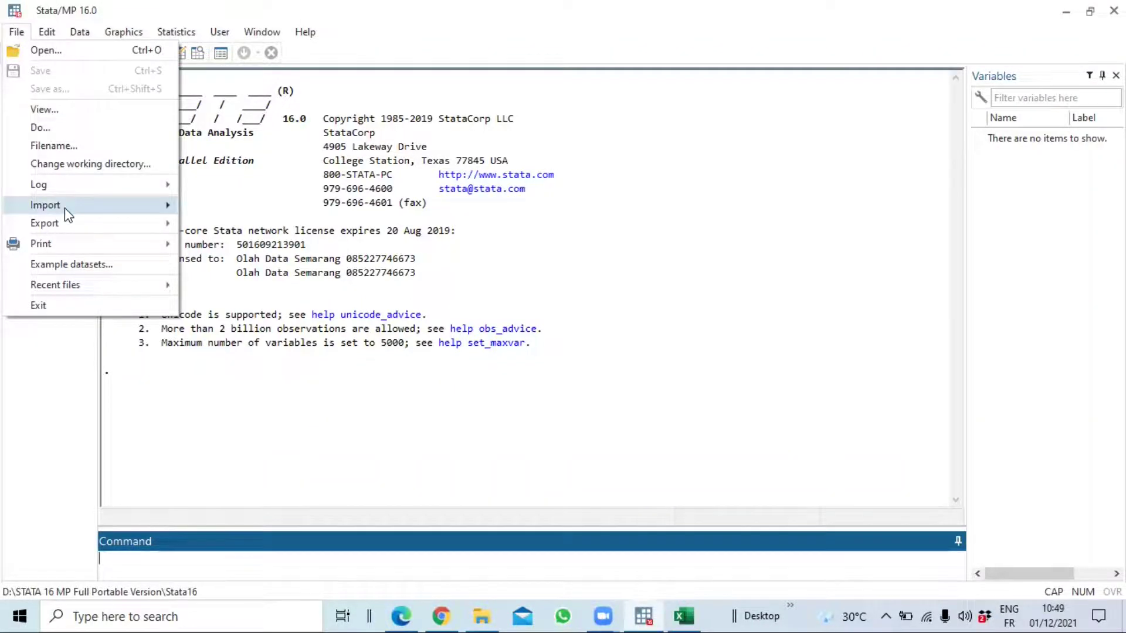
pyautogui.moveTo(66, 209)
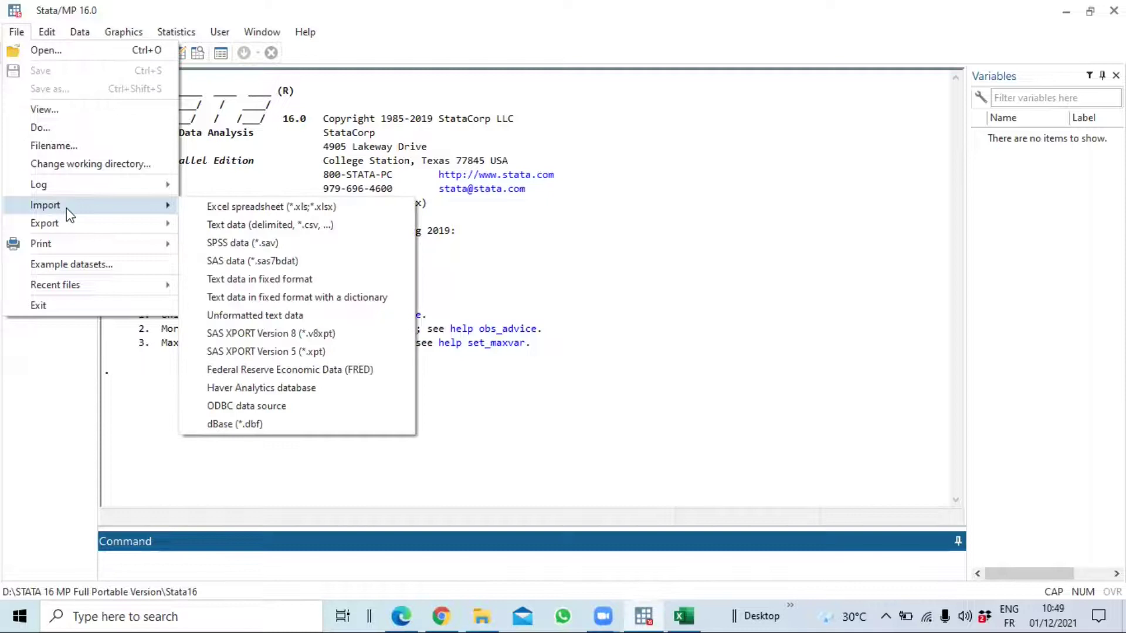
pyautogui.click(261, 208)
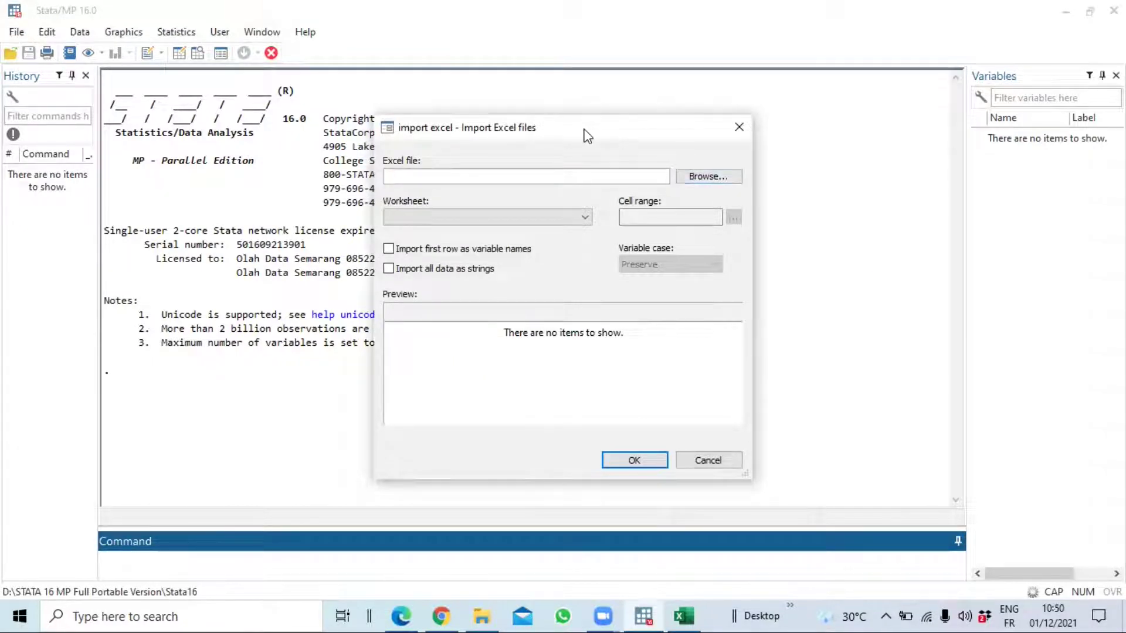
pyautogui.moveTo(588, 136); pyautogui.dragTo(498, 180)
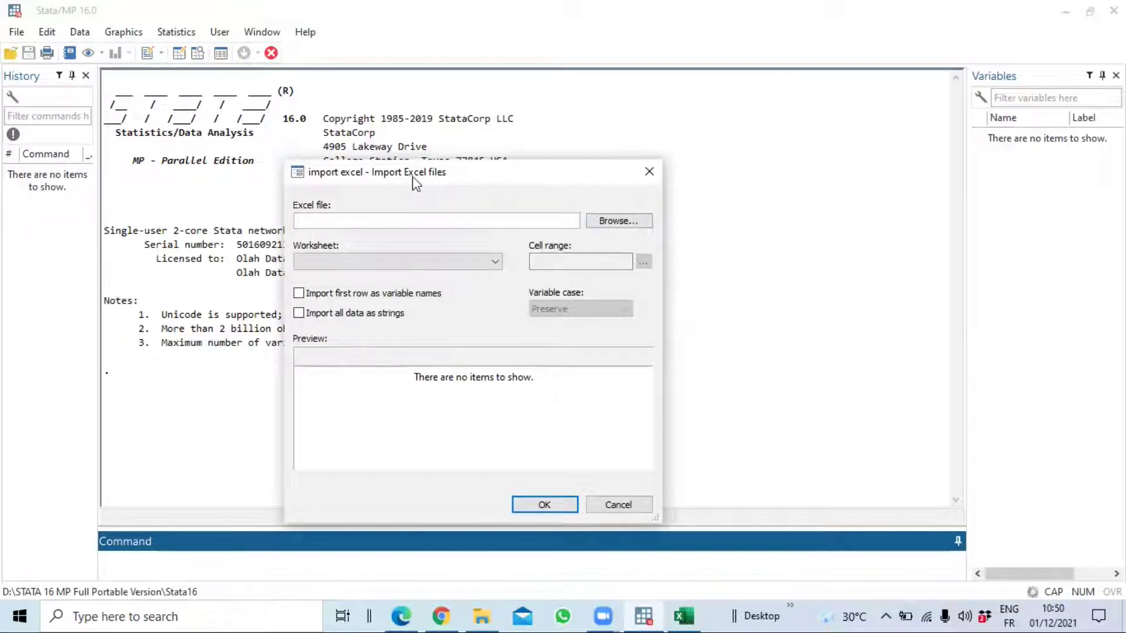
# Choose the workbook base var vec from the Econométrie avancée folder under second desk as the Excel file to import
pyautogui.click(636, 223)
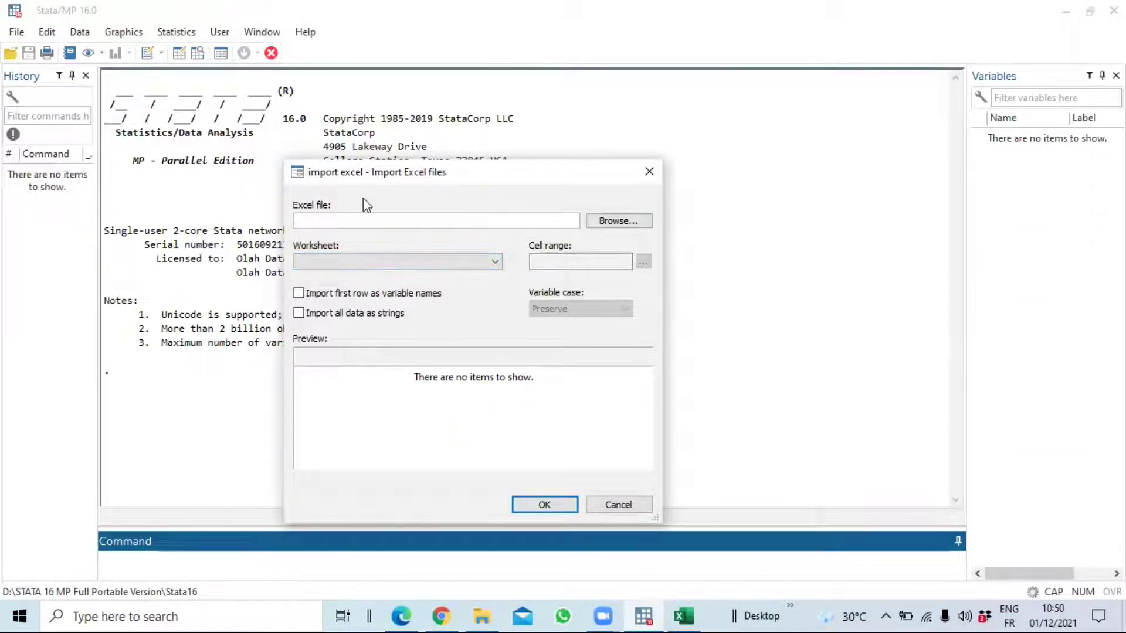
pyautogui.click(603, 223)
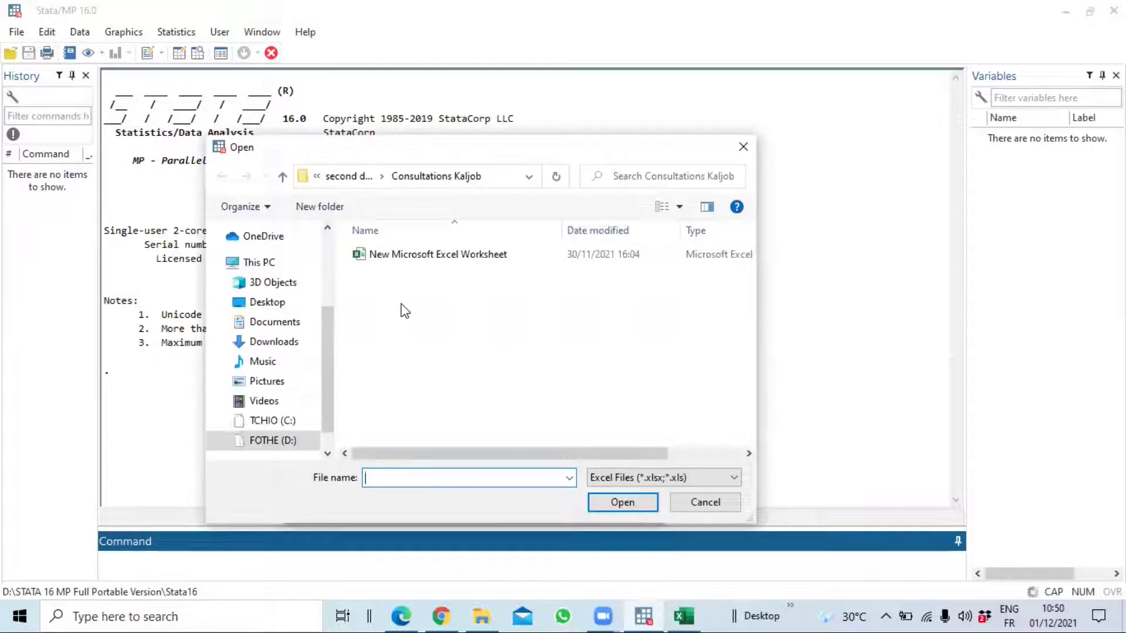
pyautogui.scroll(3, 326, 290)
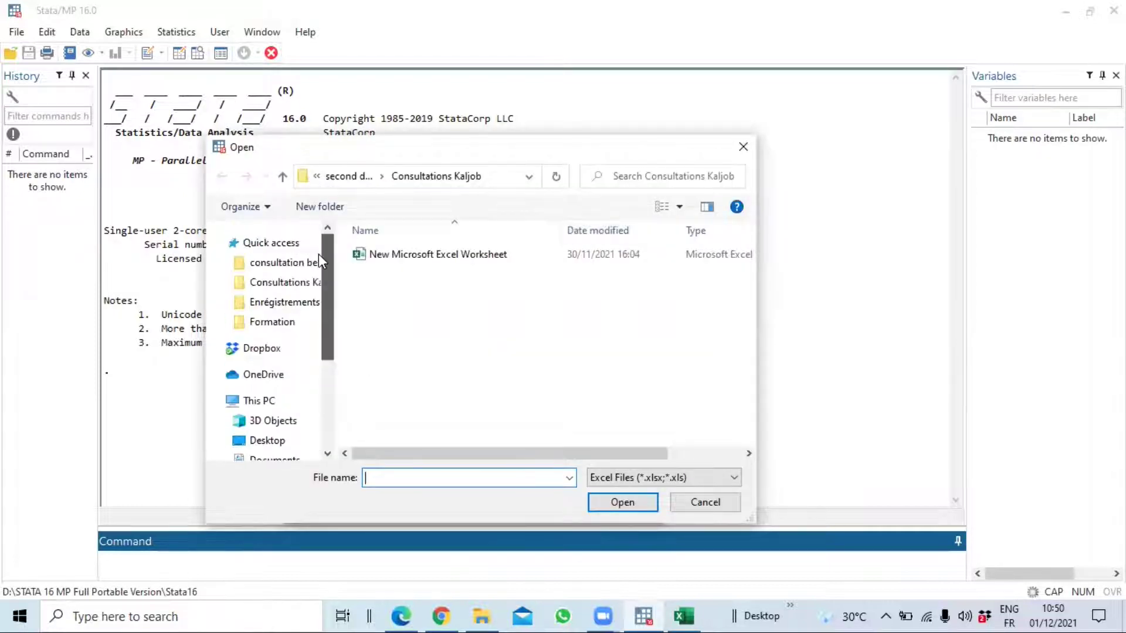
pyautogui.click(272, 322)
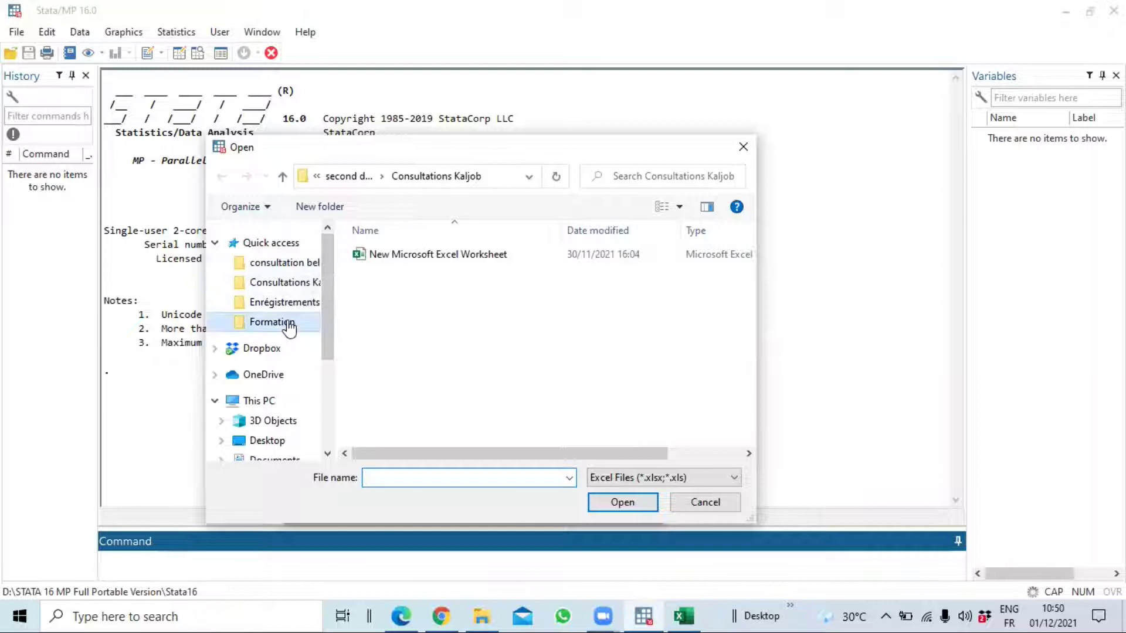
pyautogui.click(283, 177)
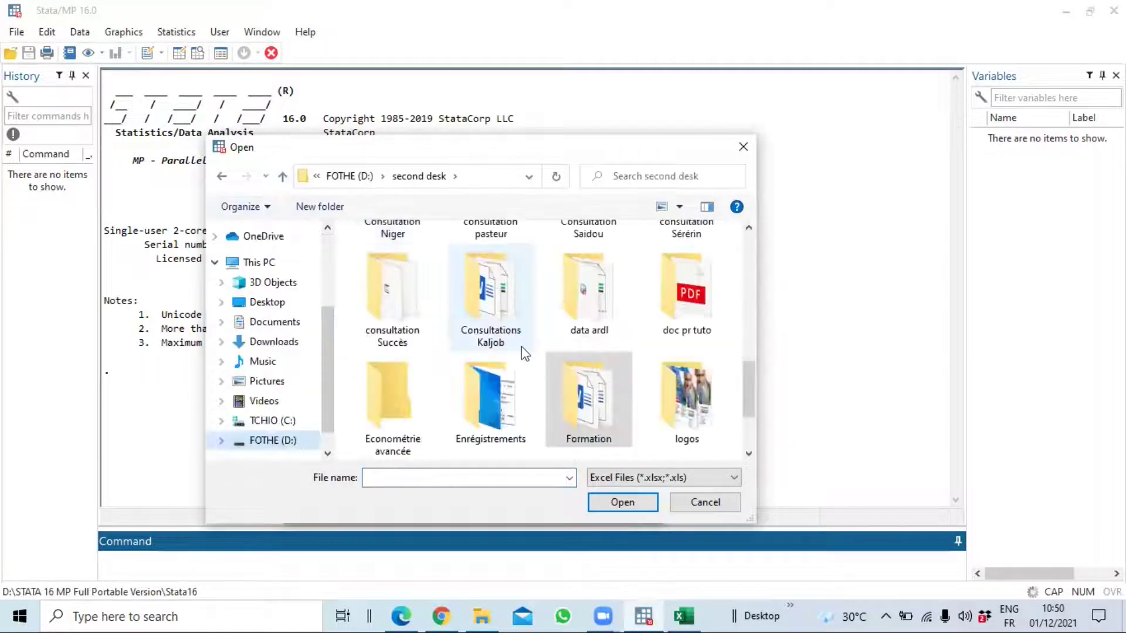
pyautogui.scroll(-2, 529, 361)
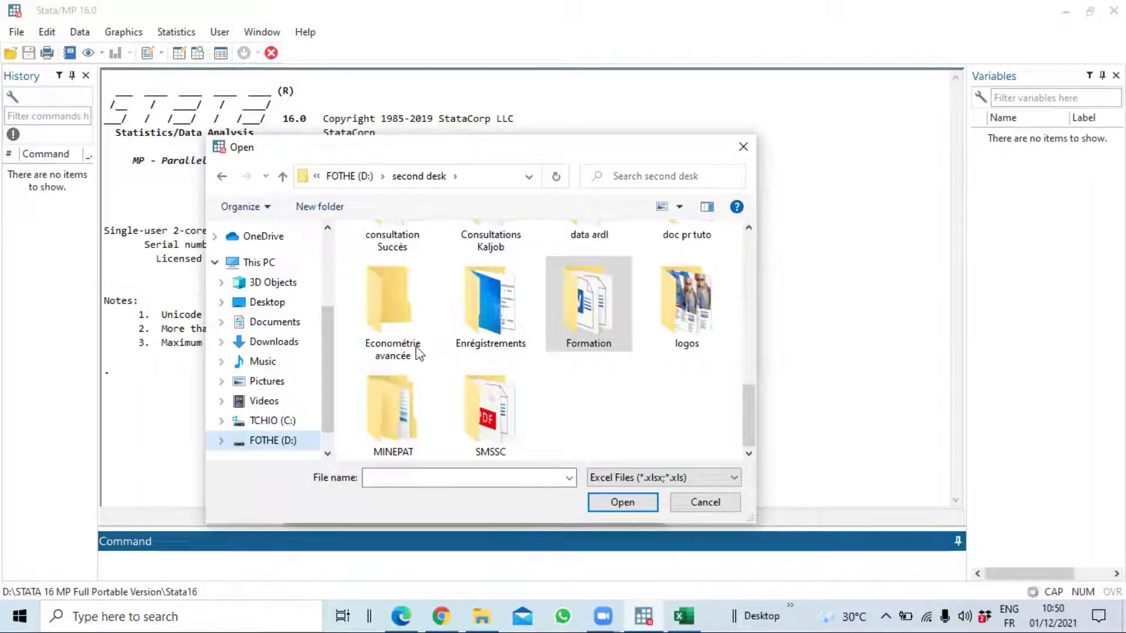
pyautogui.doubleClick(382, 309)
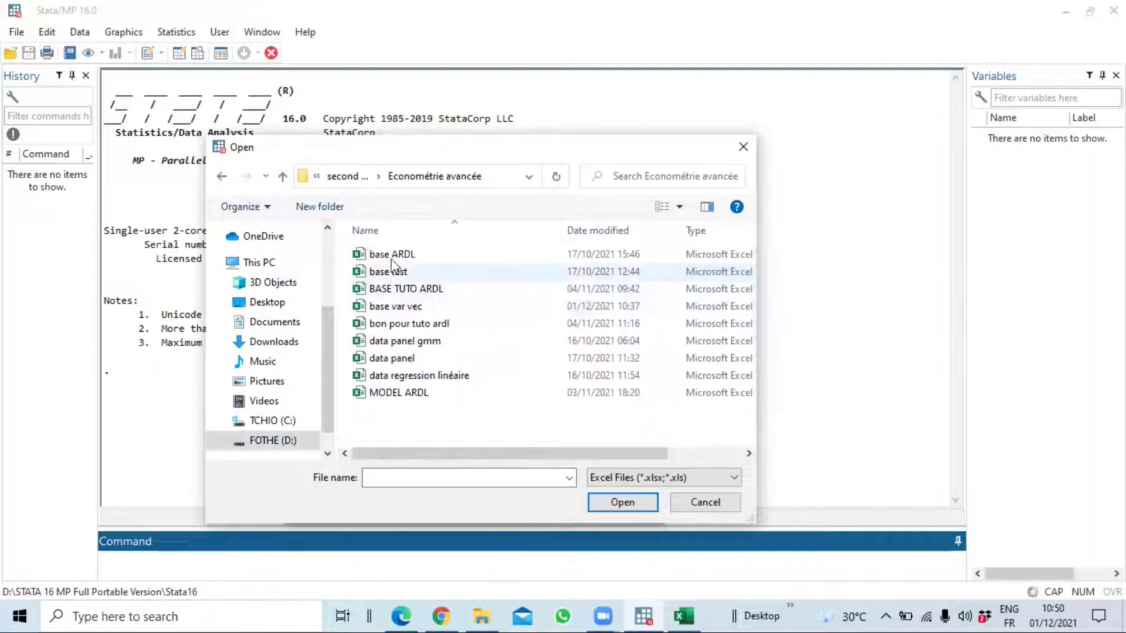
pyautogui.doubleClick(388, 307)
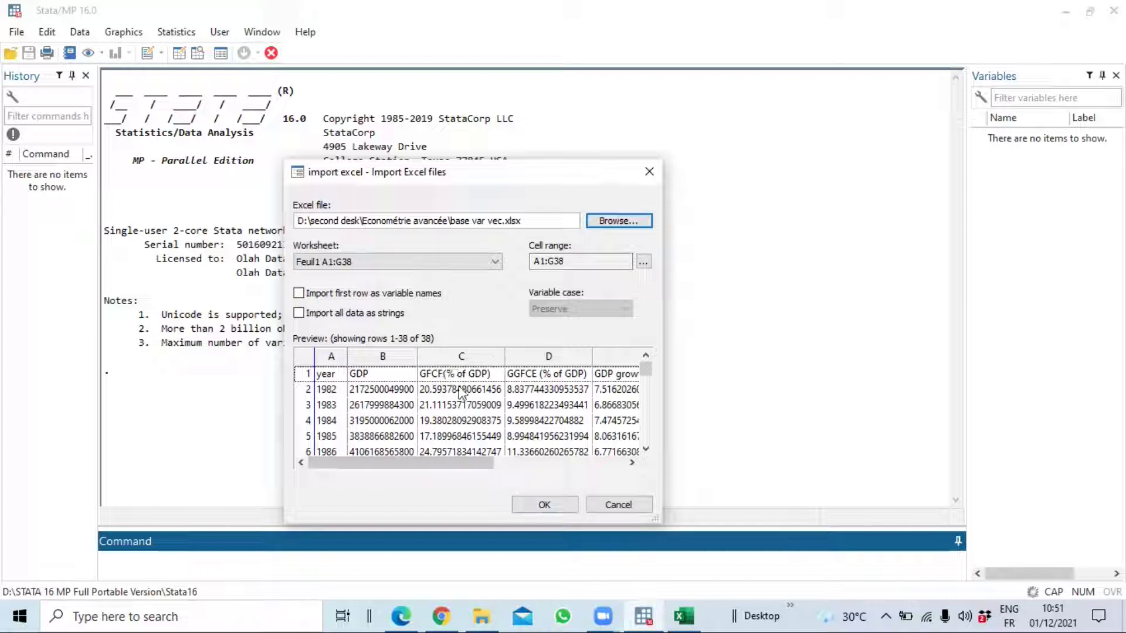
# Enable importing the first row as variable names, then switch to Excel and highlight the header row from year to GGI(% of GDP)
pyautogui.click(328, 376)
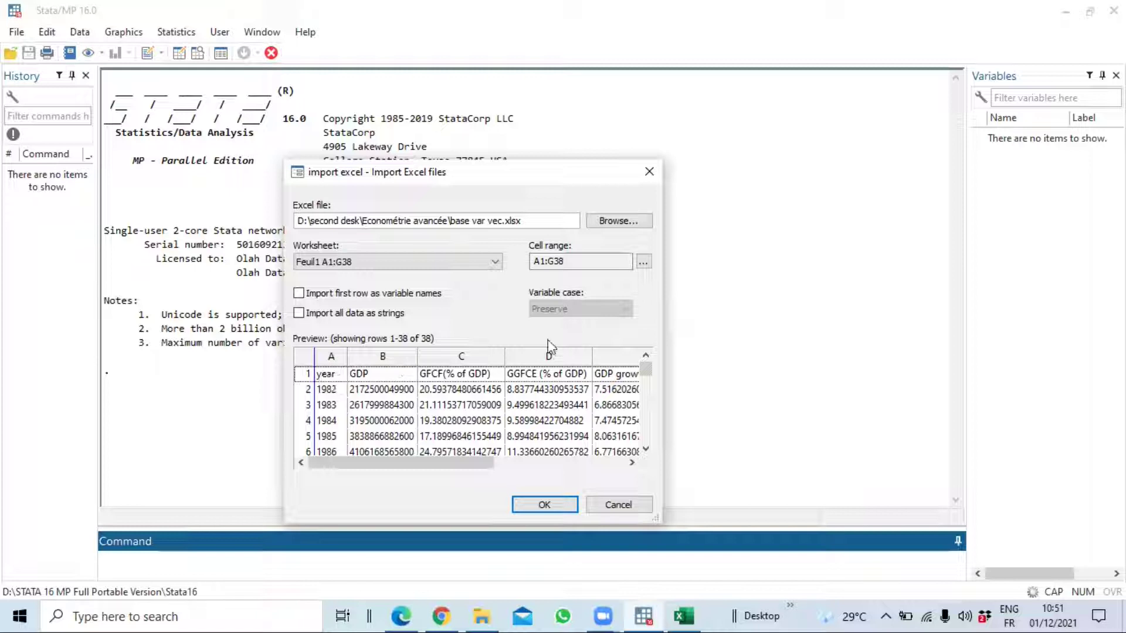
pyautogui.click(298, 293)
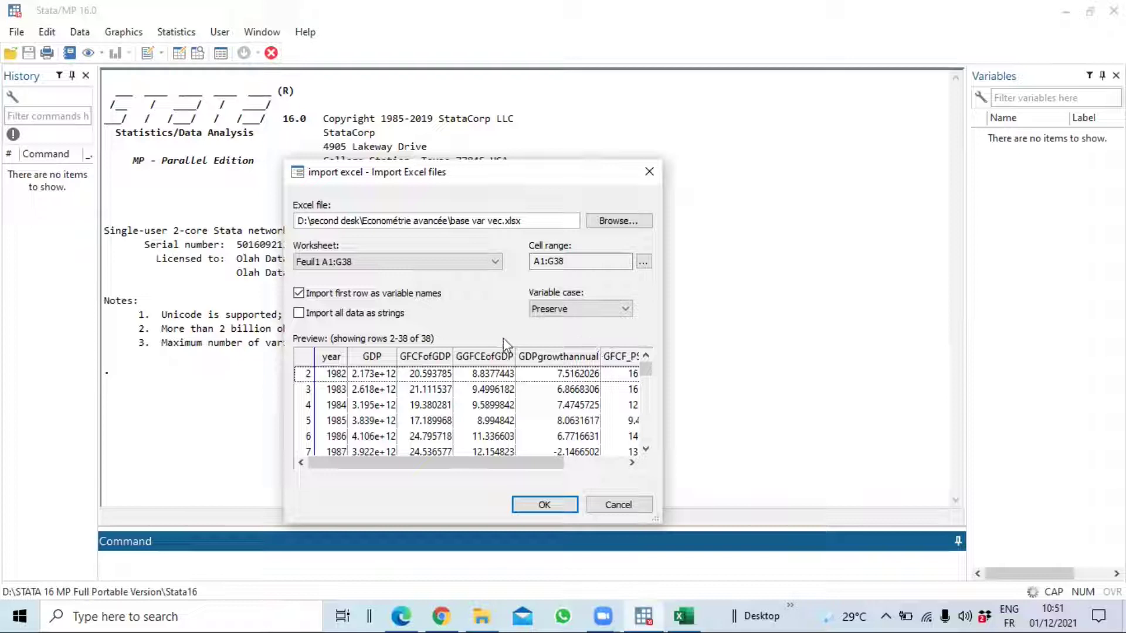
pyautogui.click(682, 615)
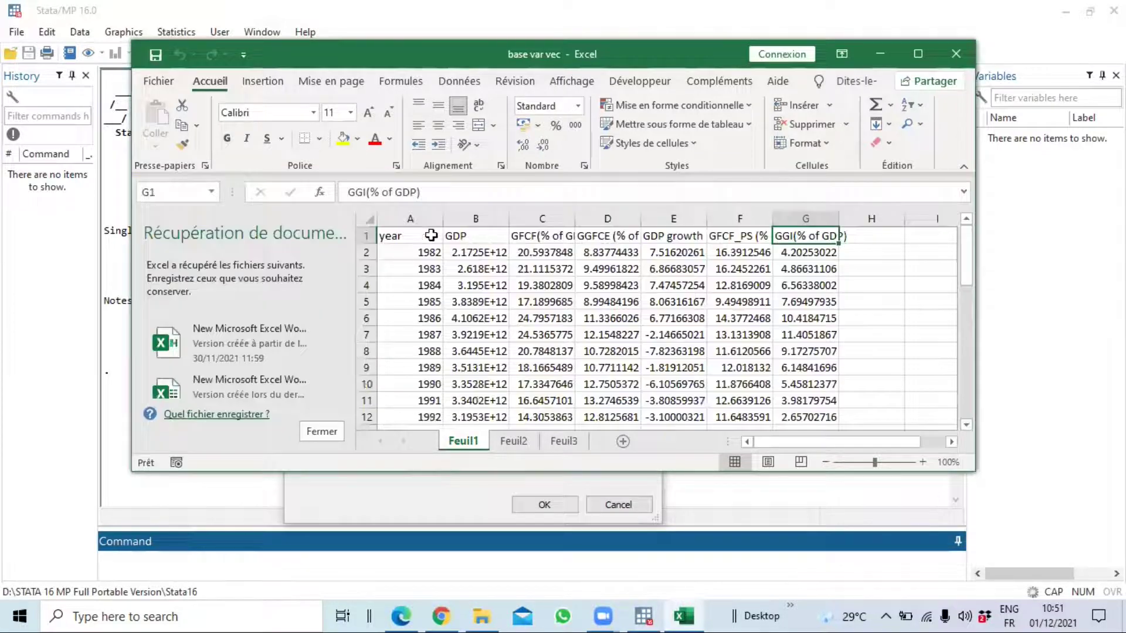
pyautogui.moveTo(410, 235); pyautogui.dragTo(818, 238)
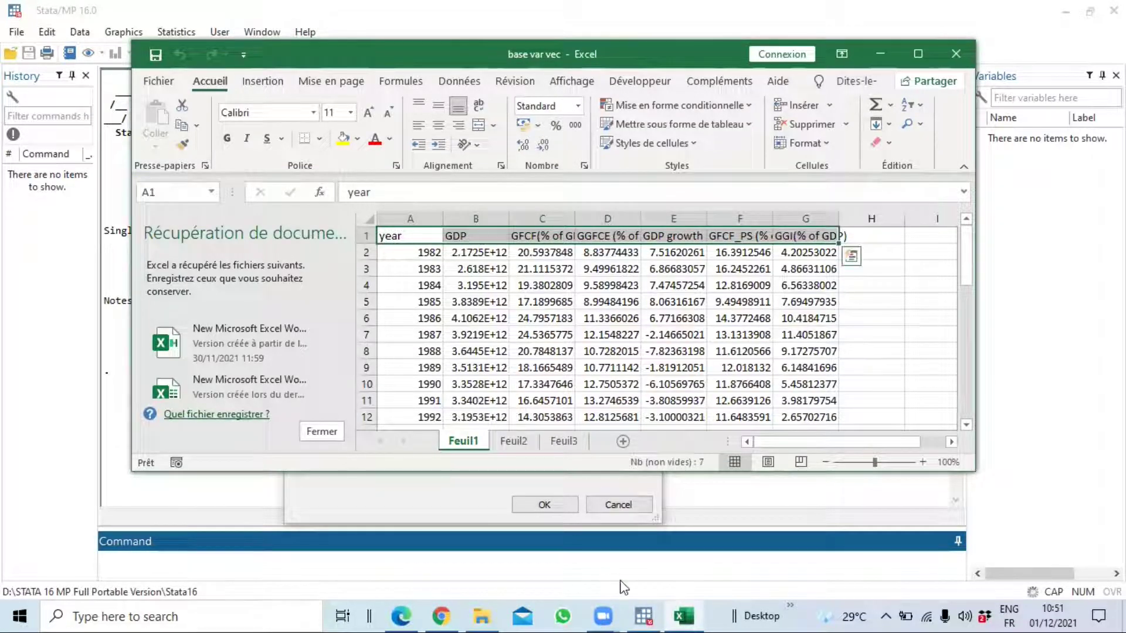
# Return to Stata, disable importing the first row as variable names, and import sheet Feuil1
pyautogui.click(577, 524)
pyautogui.click(298, 292)
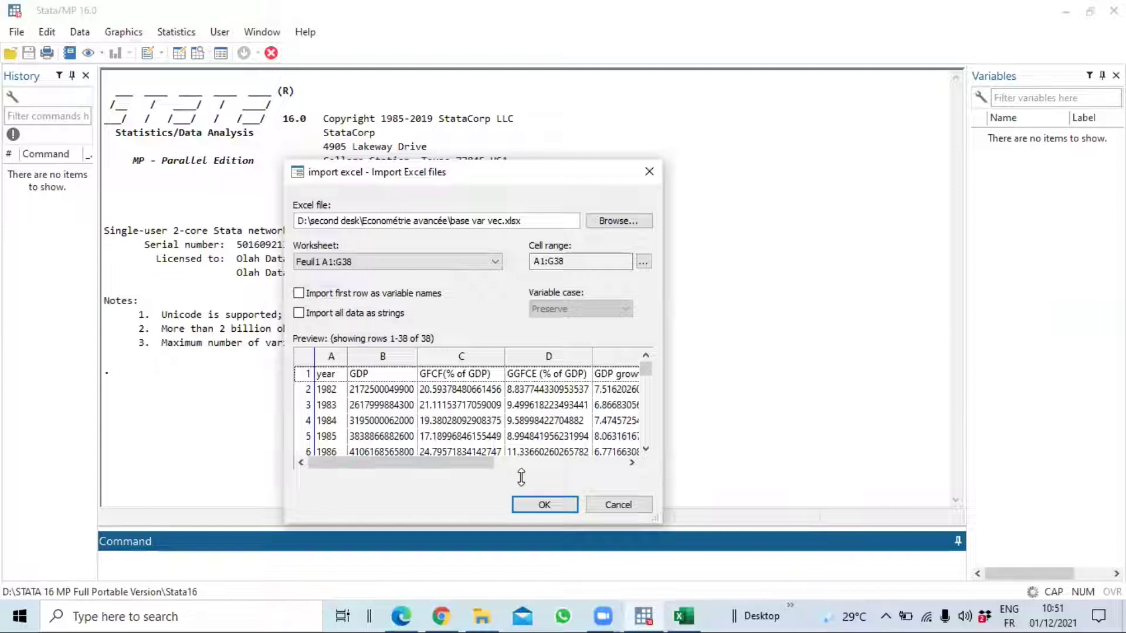
pyautogui.click(545, 504)
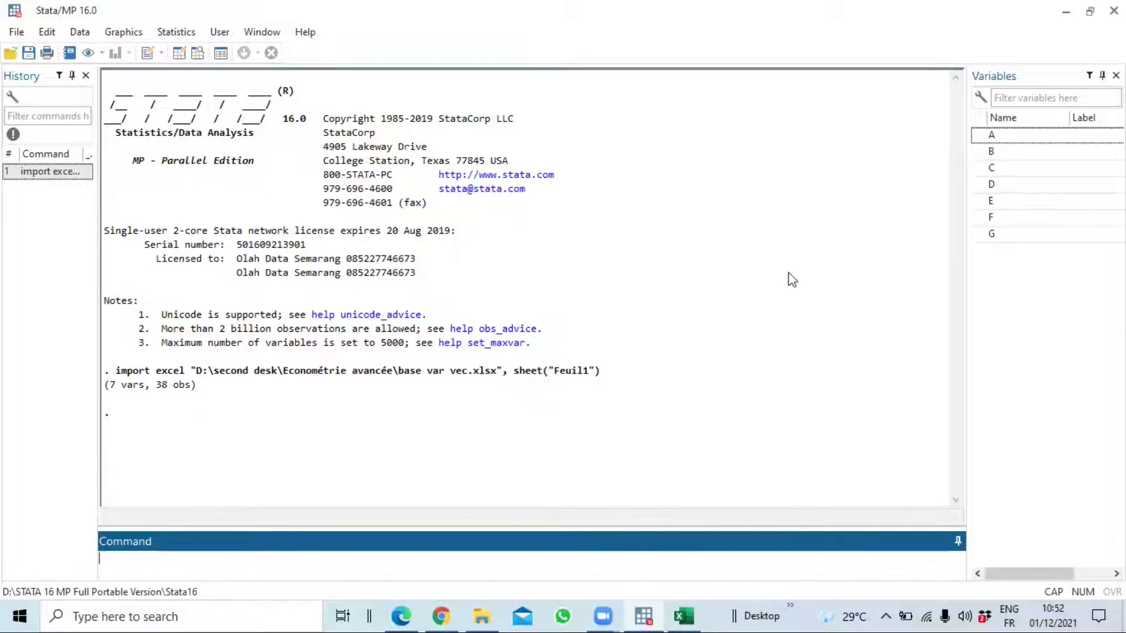
# Start another Excel spreadsheet import and choose the workbook base var vec from the Econométrie avancée folder
pyautogui.click(16, 32)
pyautogui.moveTo(53, 205)
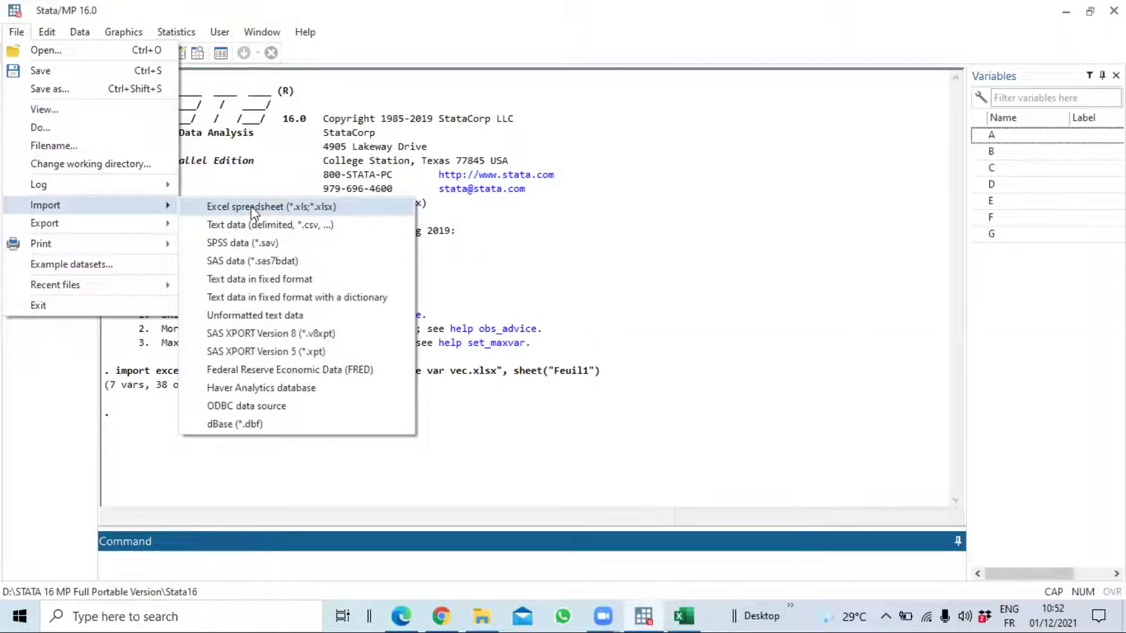
pyautogui.click(268, 206)
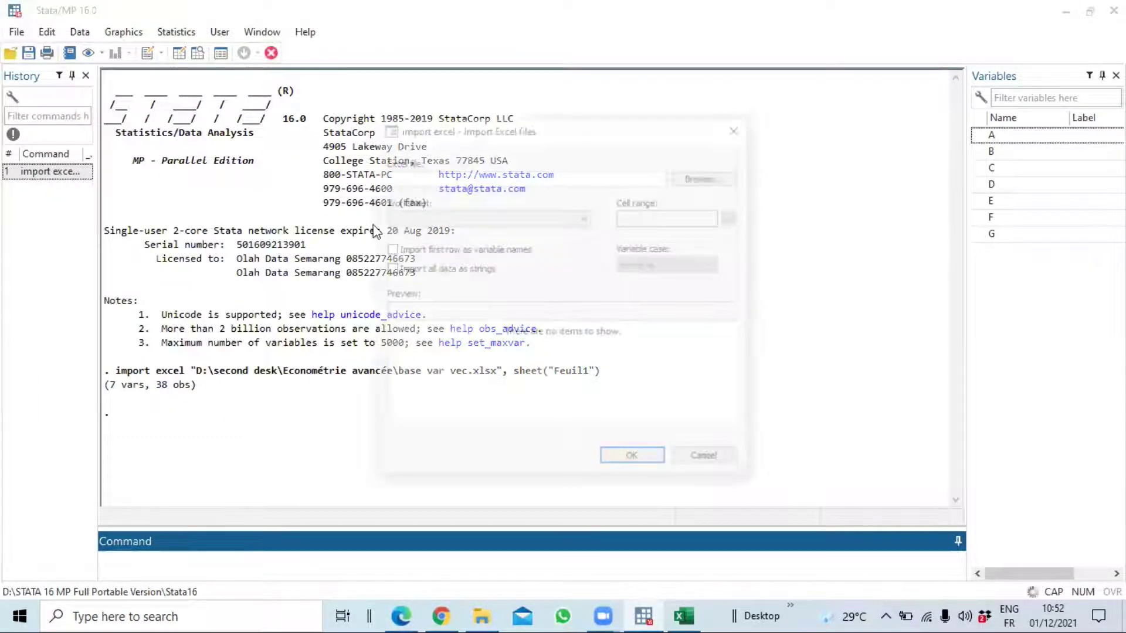
pyautogui.click(704, 176)
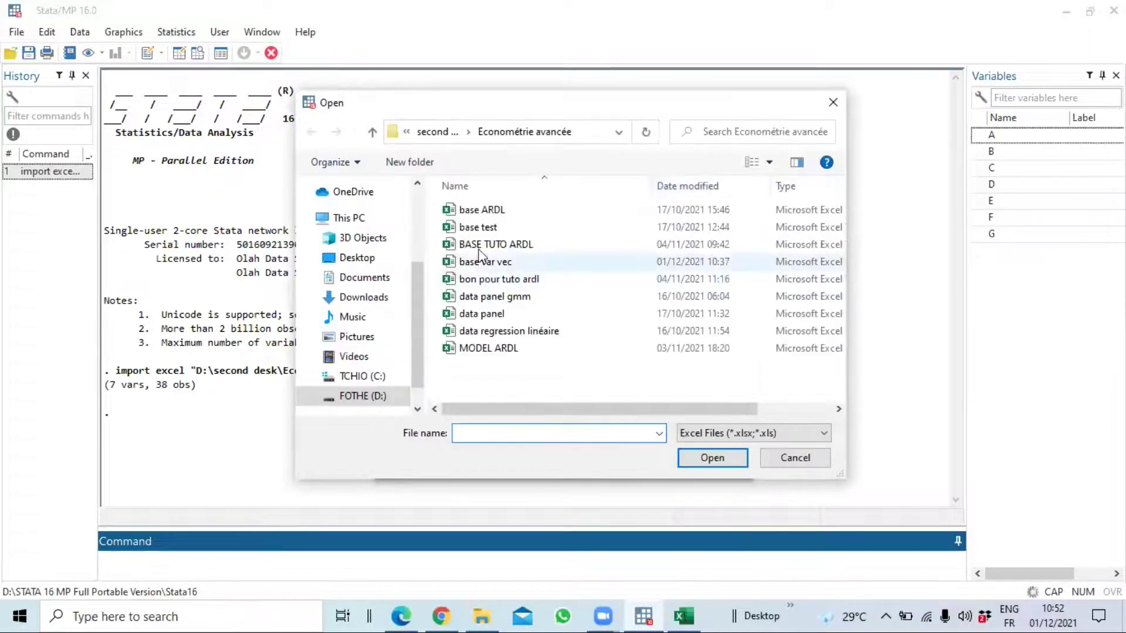
pyautogui.click(486, 267)
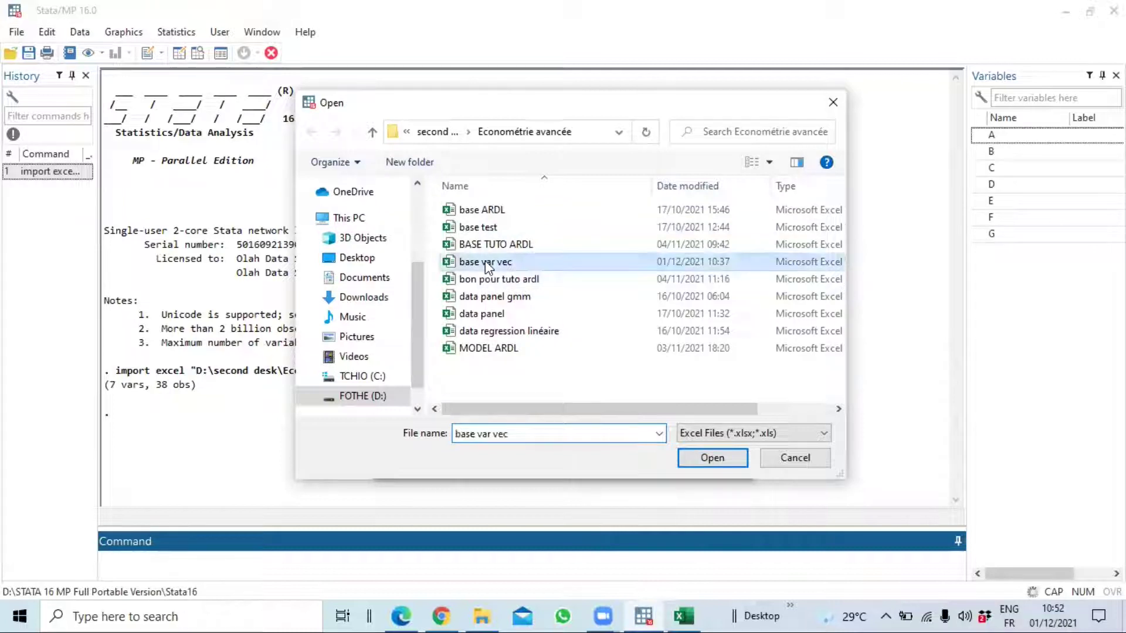
pyautogui.doubleClick(486, 267)
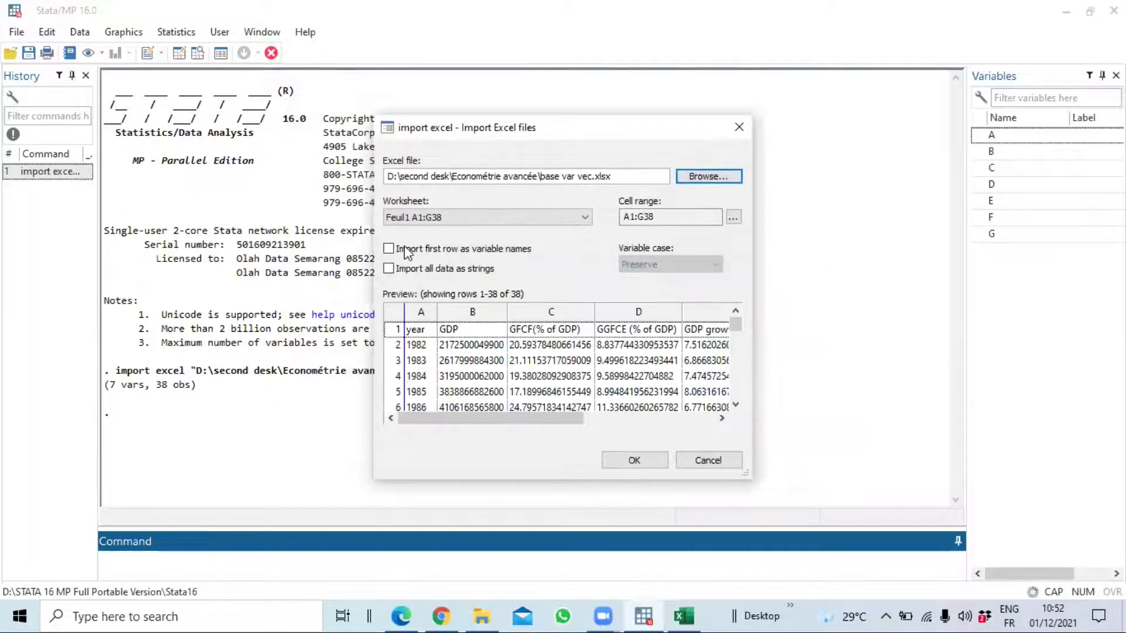
# Import sheet Feuil1 with its first row as variable names, replacing the unsaved data in memory
pyautogui.click(390, 249)
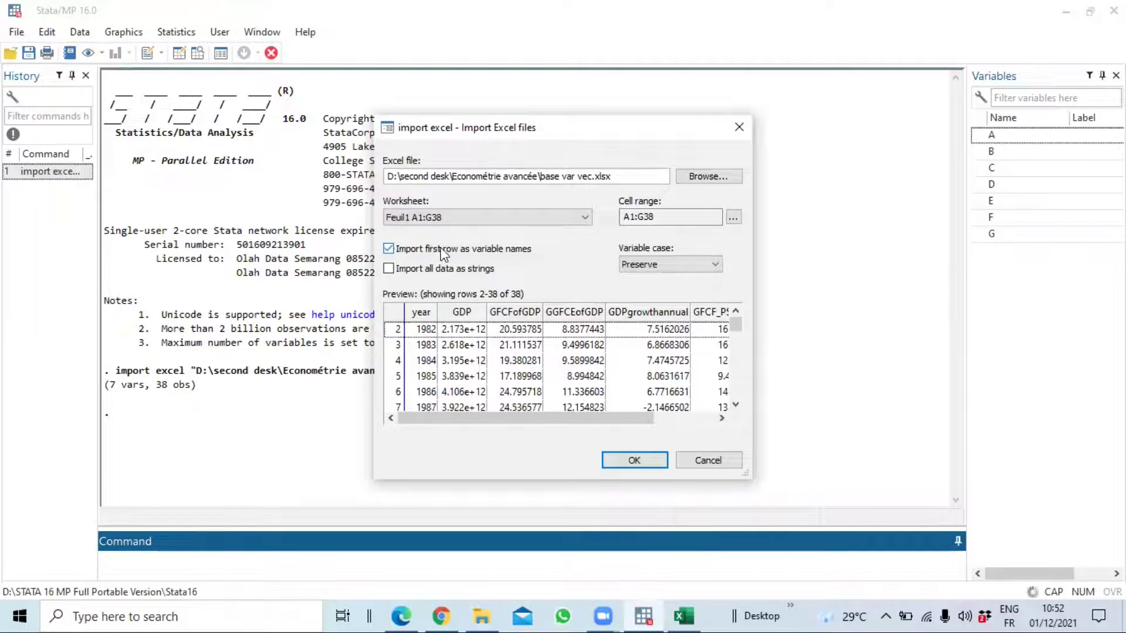
pyautogui.click(627, 463)
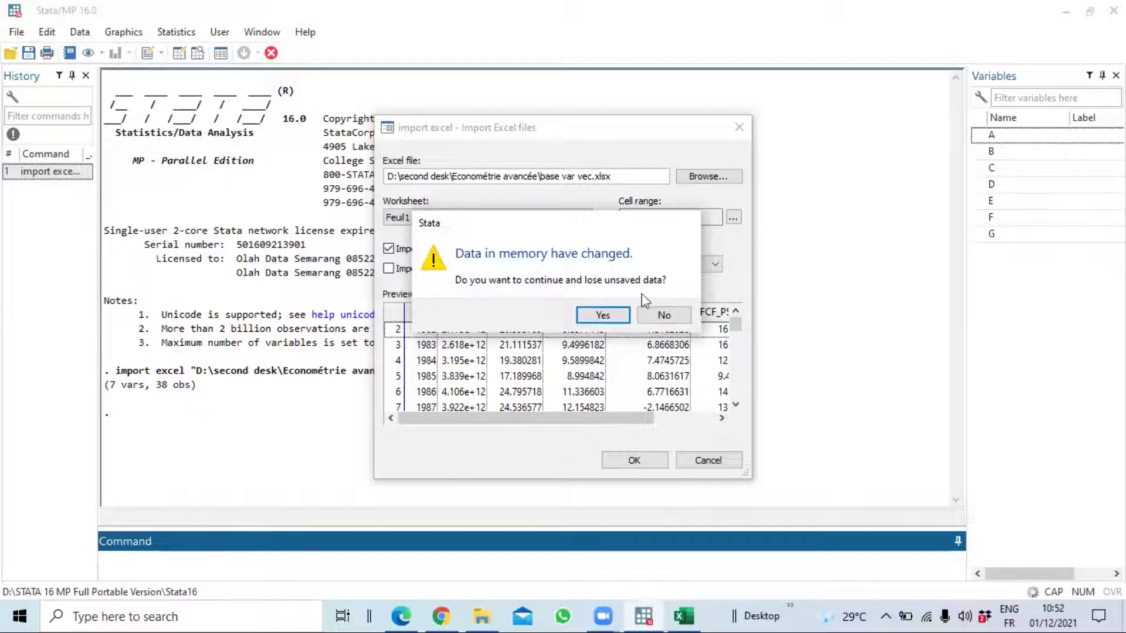
pyautogui.click(603, 311)
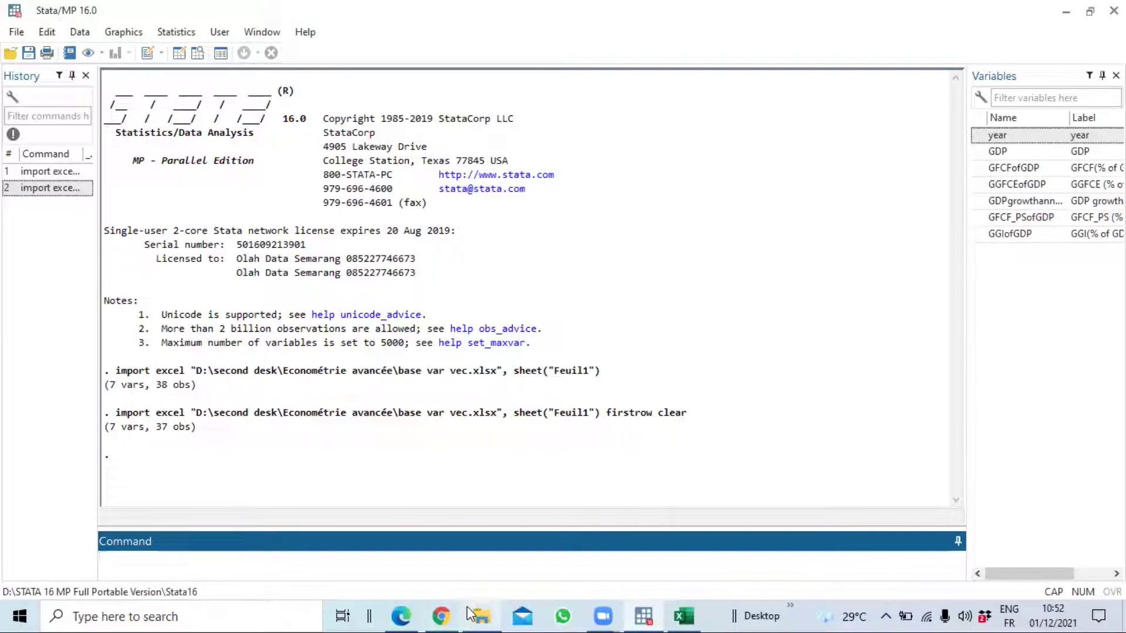
pyautogui.moveTo(471, 616)
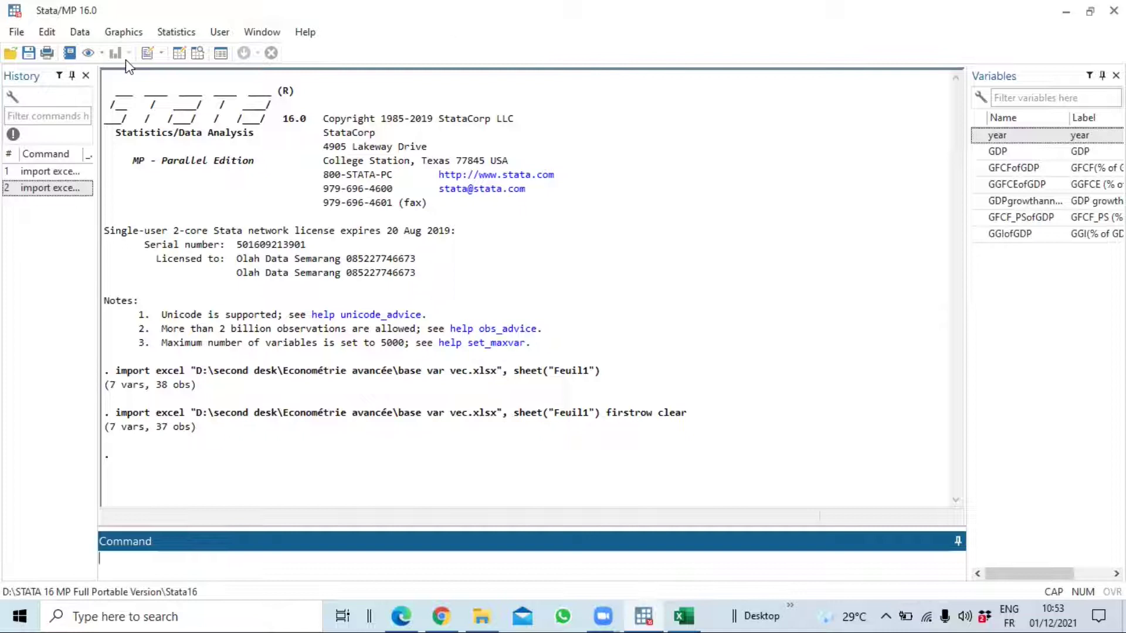
pyautogui.click(16, 33)
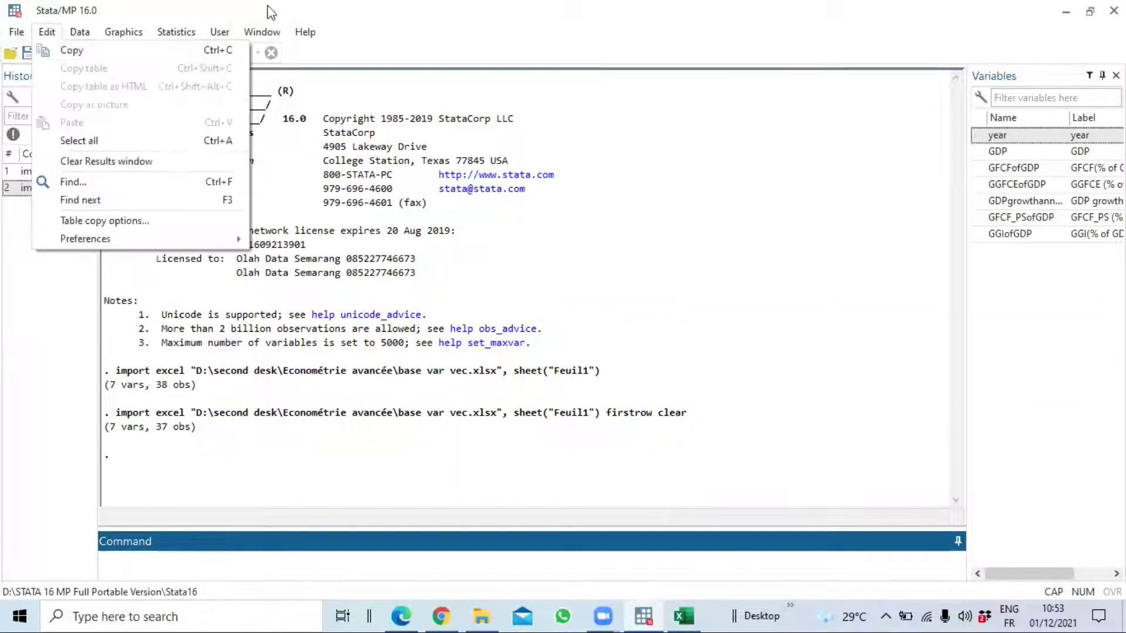
pyautogui.click(556, 143)
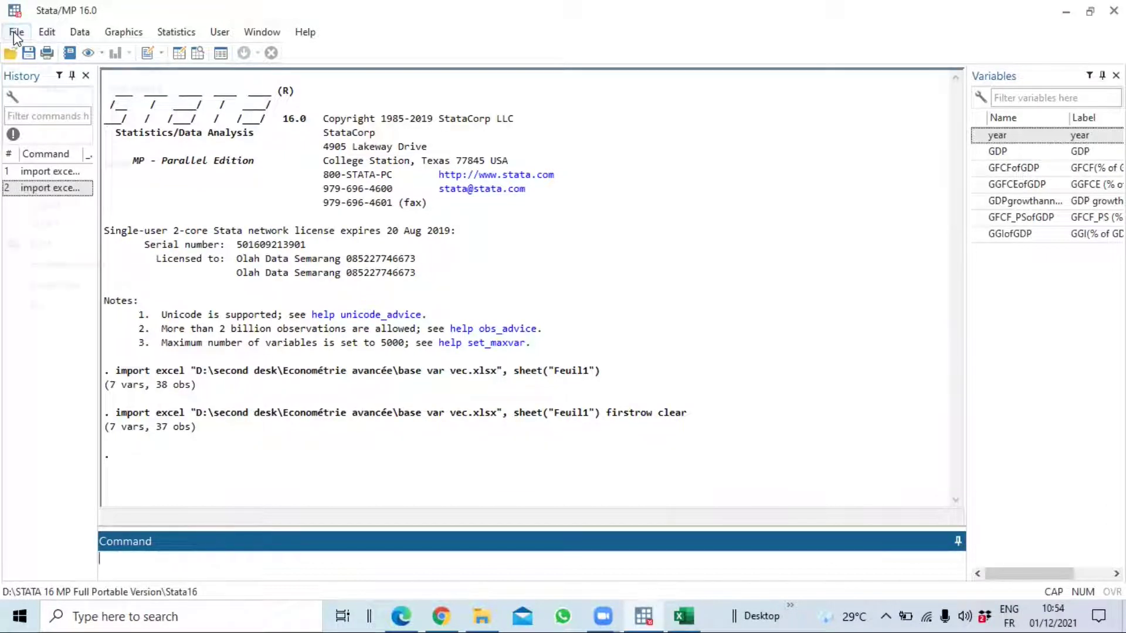
# Start saving the imported data as a new dataset named BASE MACRO ECONOMIE in the Econométrie avancée folder
pyautogui.click(17, 34)
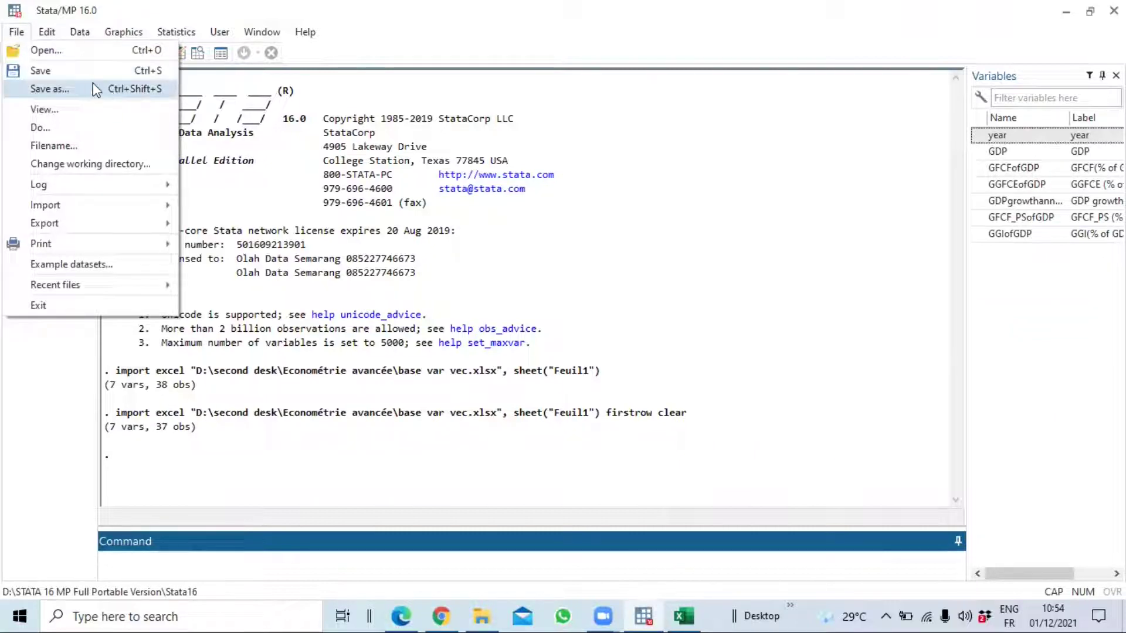
pyautogui.click(129, 92)
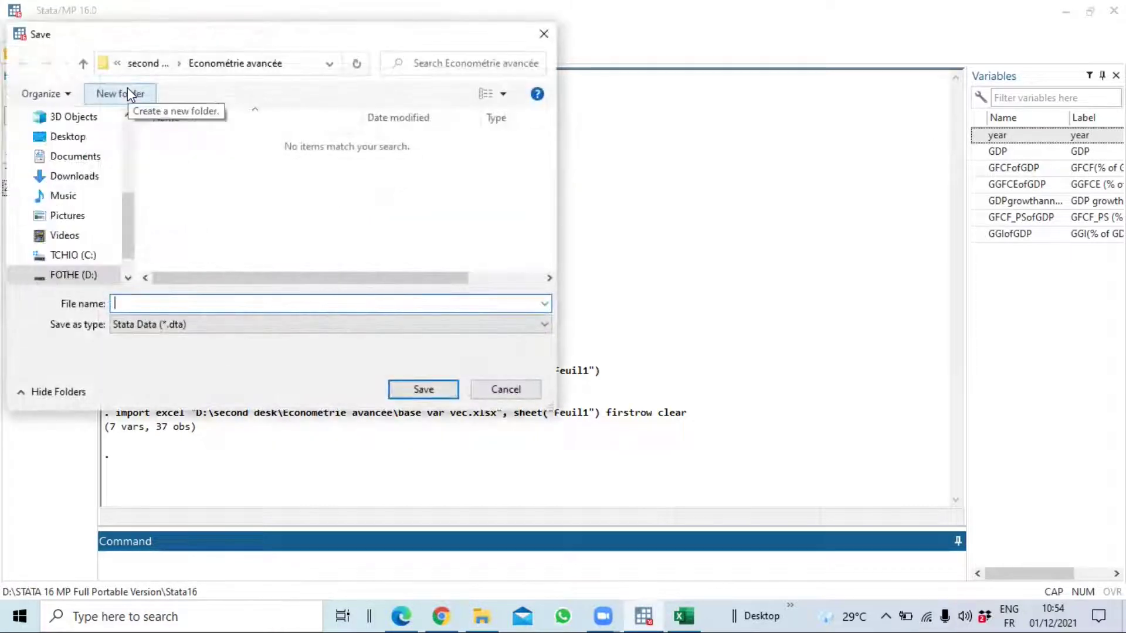
pyautogui.moveTo(126, 216); pyautogui.dragTo(121, 135)
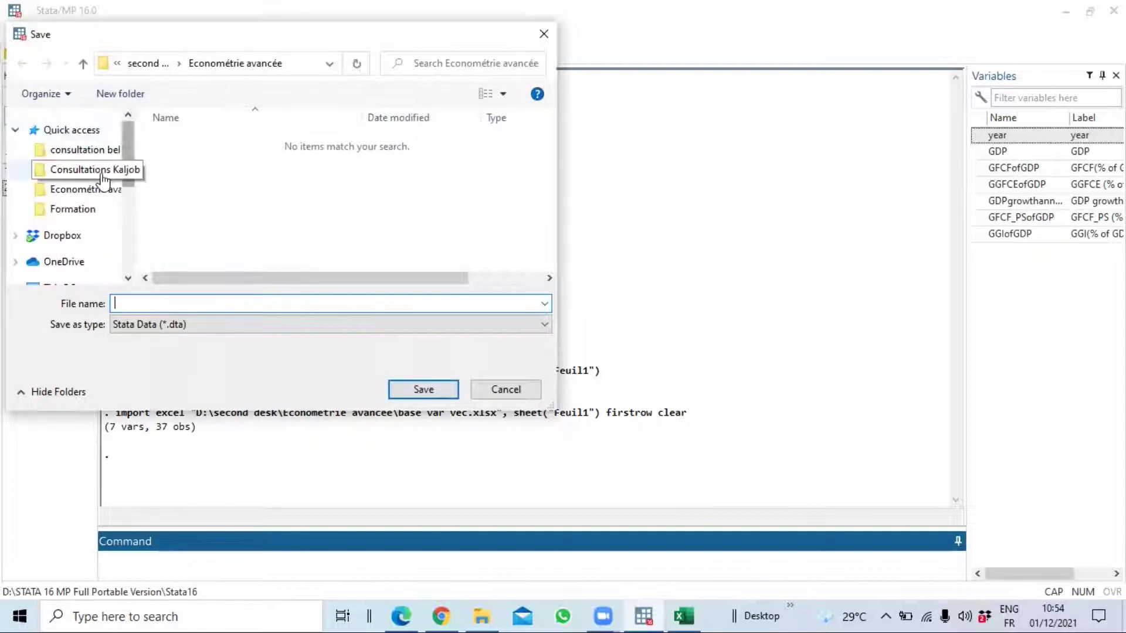
pyautogui.click(88, 189)
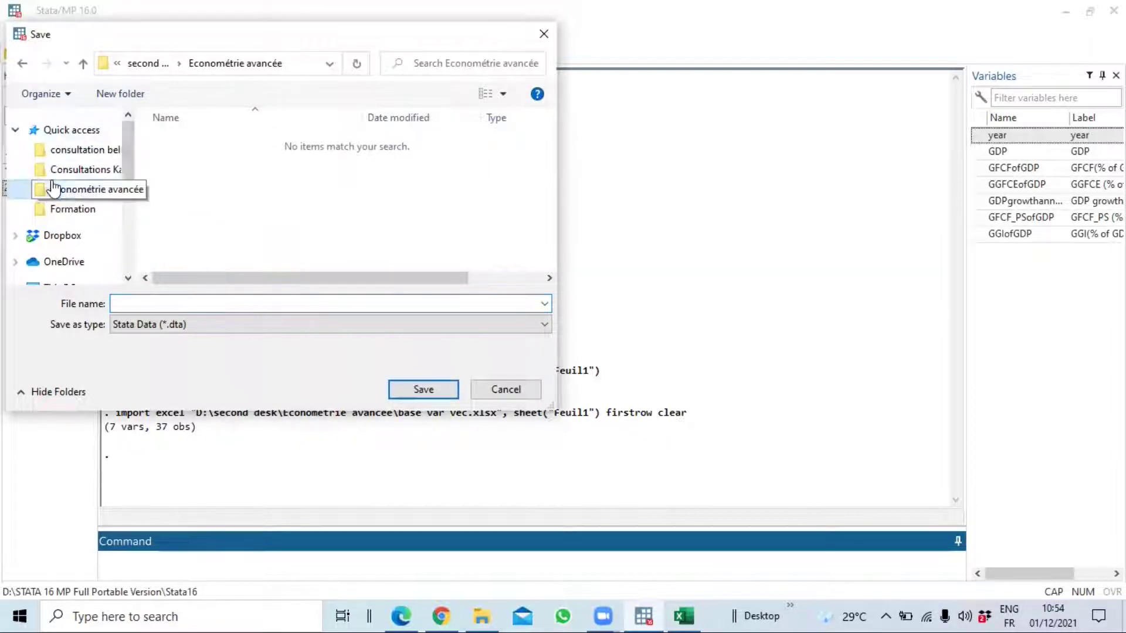
pyautogui.click(137, 300)
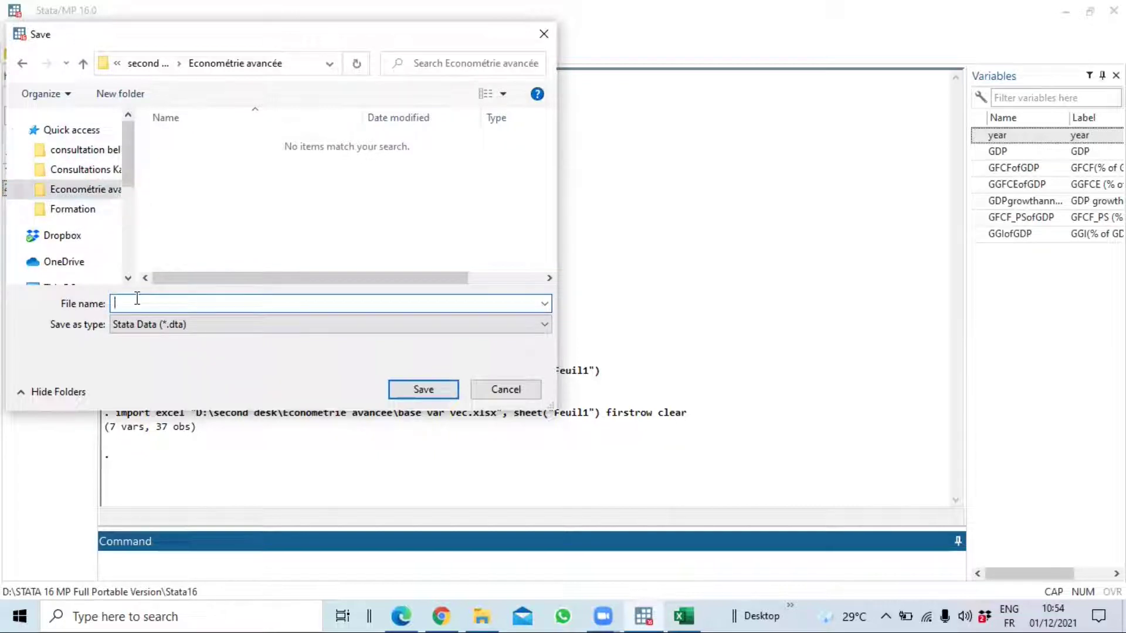
pyautogui.write('BASE')
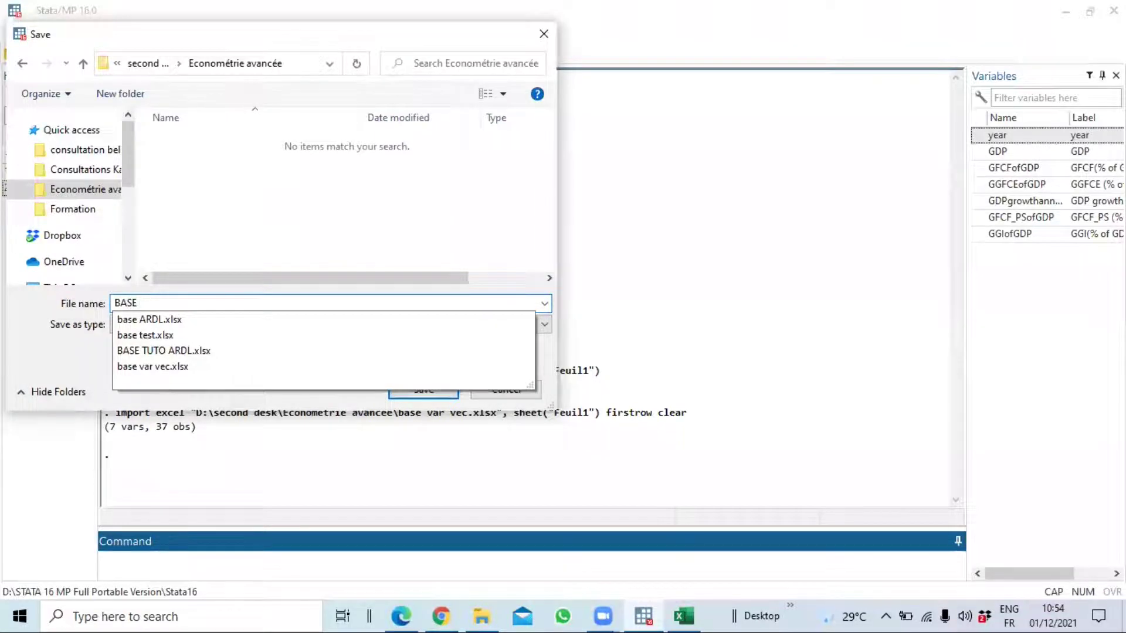
pyautogui.write(' MACRO ECONOMIE')
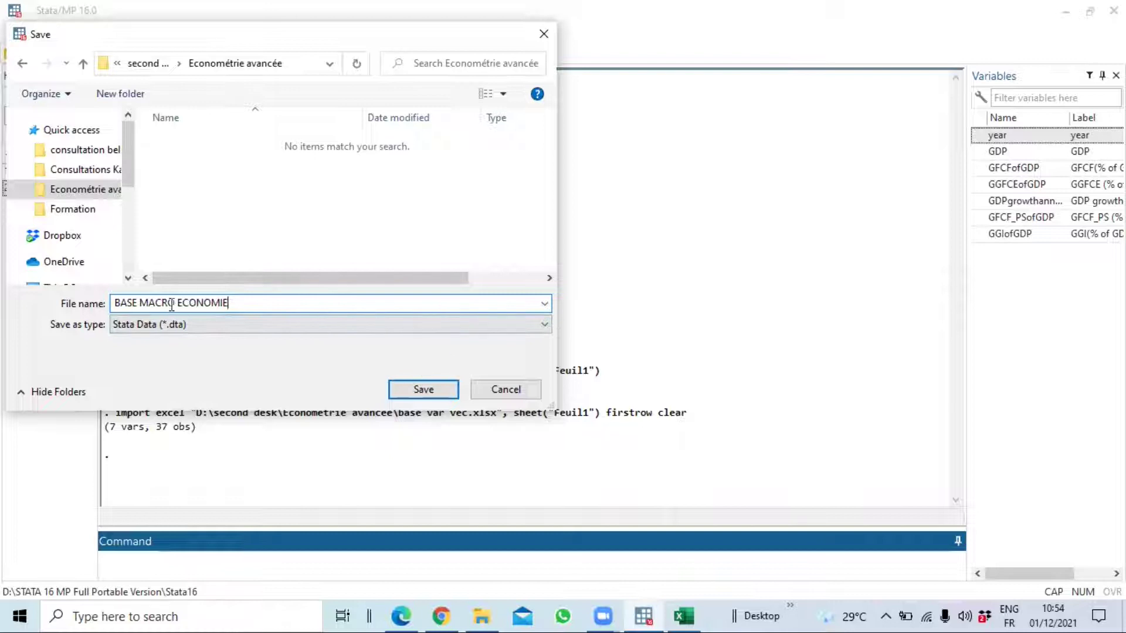
# Check the available Stata file formats, keep Stata Data (*.dta) as the type, and save the dataset
pyautogui.click(532, 327)
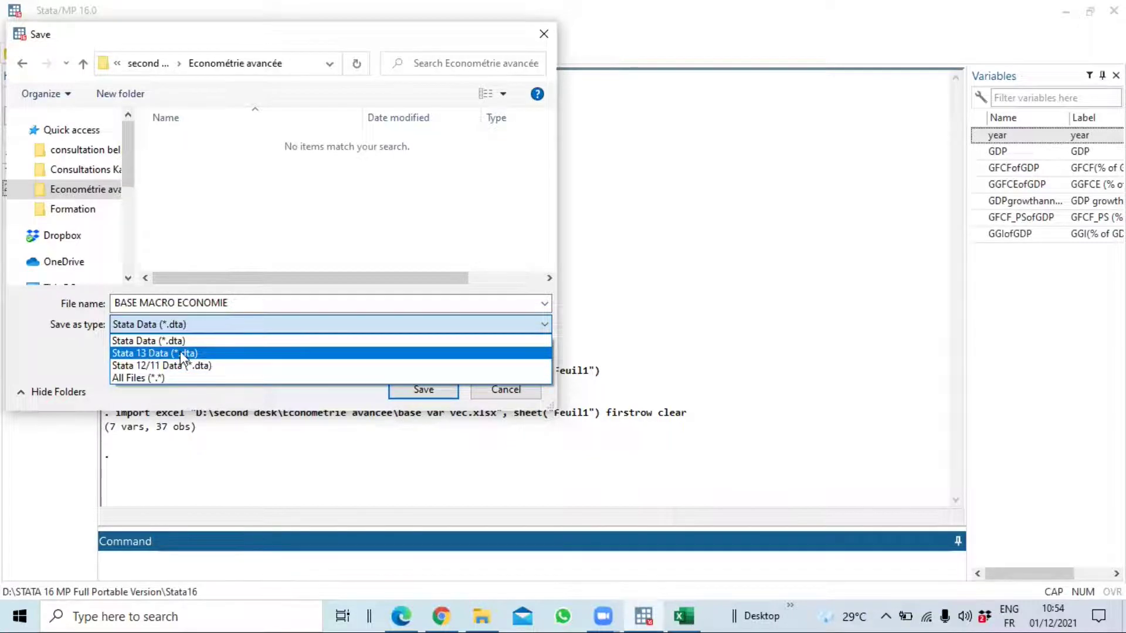
pyautogui.click(211, 321)
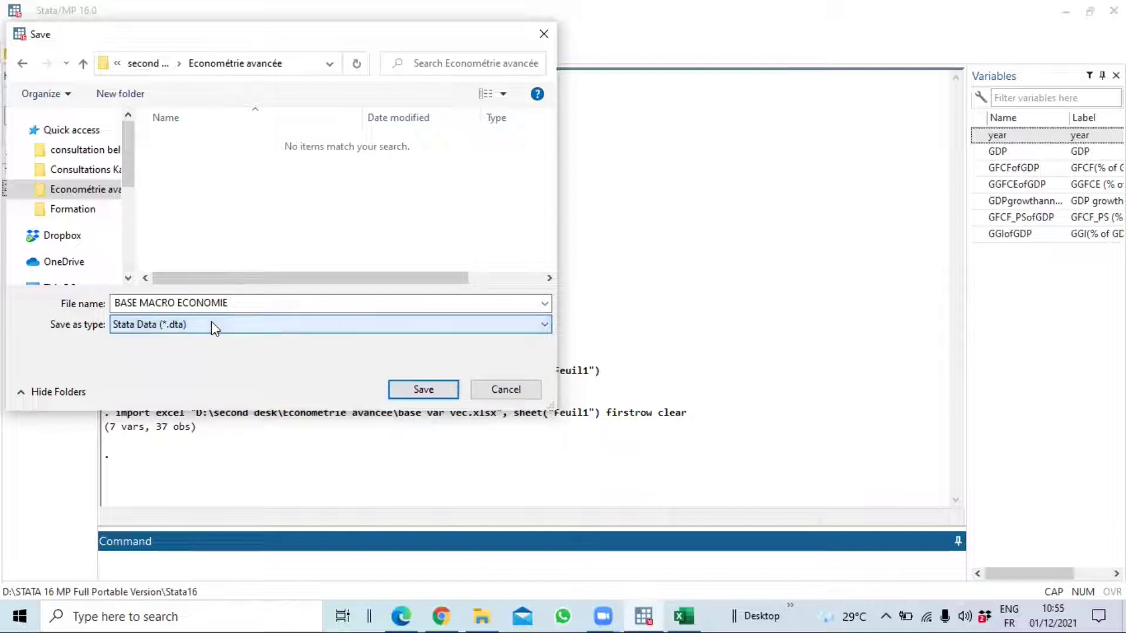
pyautogui.click(544, 326)
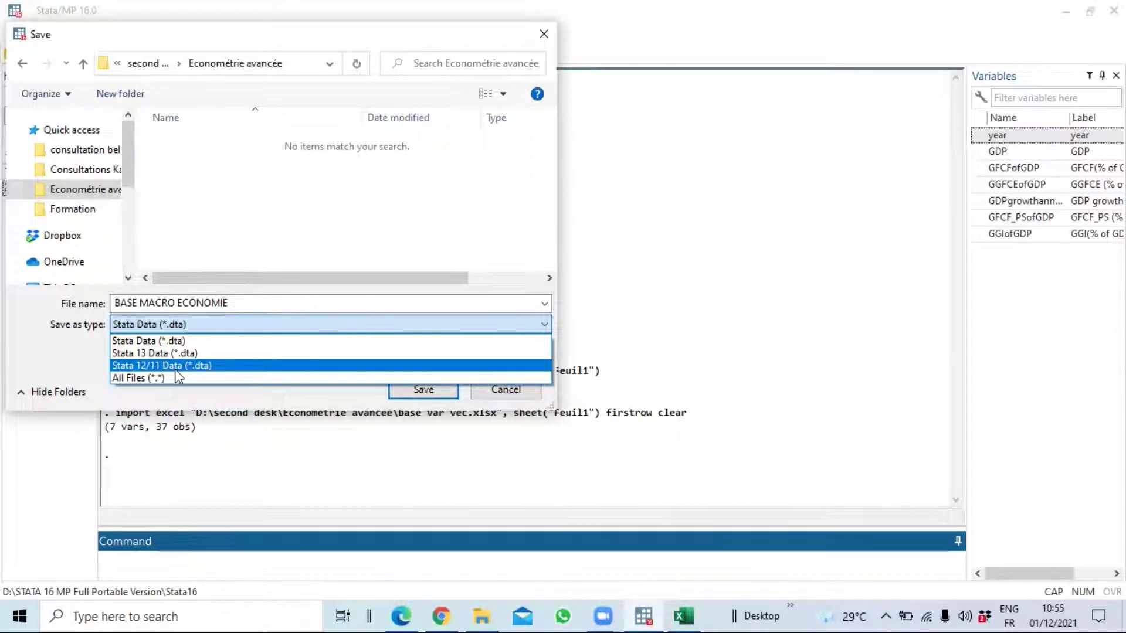
pyautogui.click(172, 339)
pyautogui.click(449, 396)
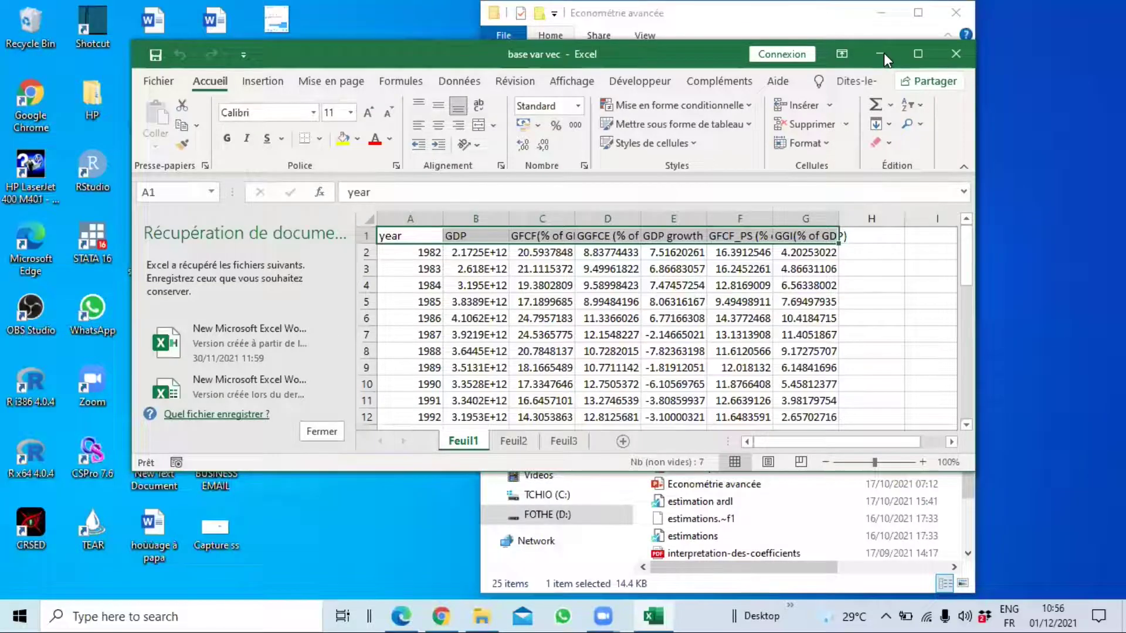
# Minimize the Excel workbook, reveal the desktop, and launch a fresh Stata 16 session
pyautogui.click(884, 53)
pyautogui.press('super+d')
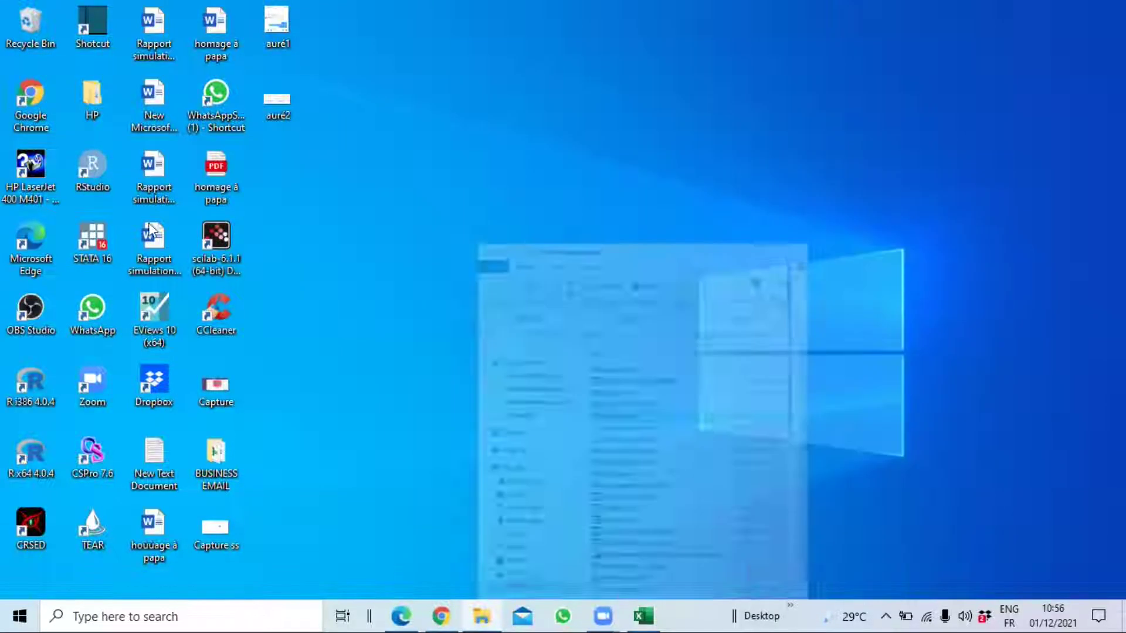
pyautogui.click(266, 311)
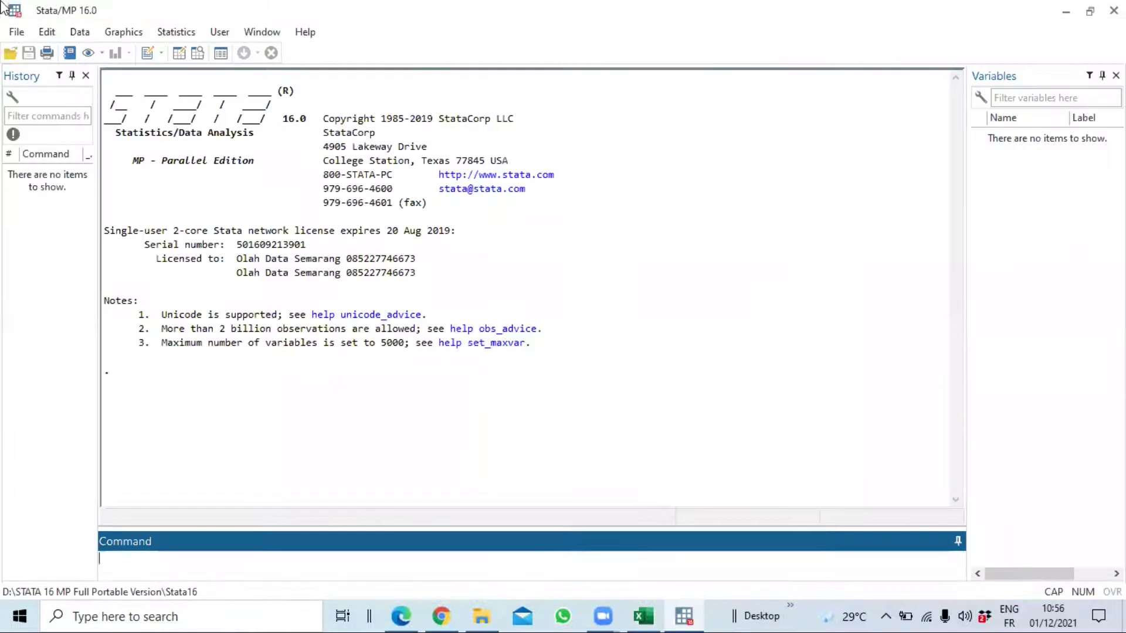
pyautogui.click(17, 33)
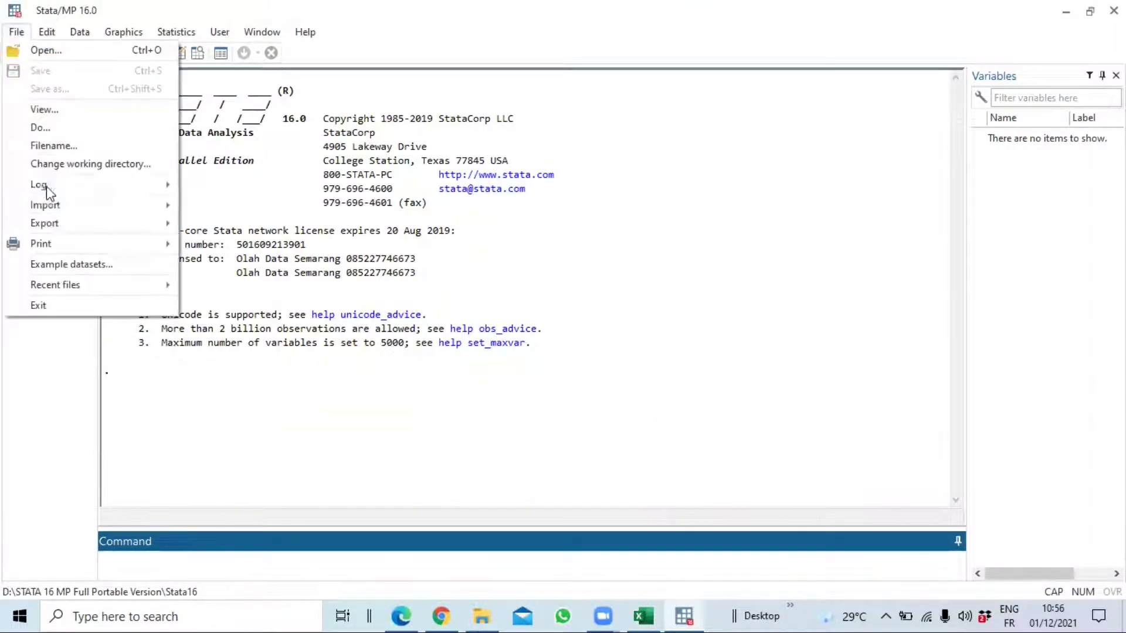
pyautogui.moveTo(63, 208)
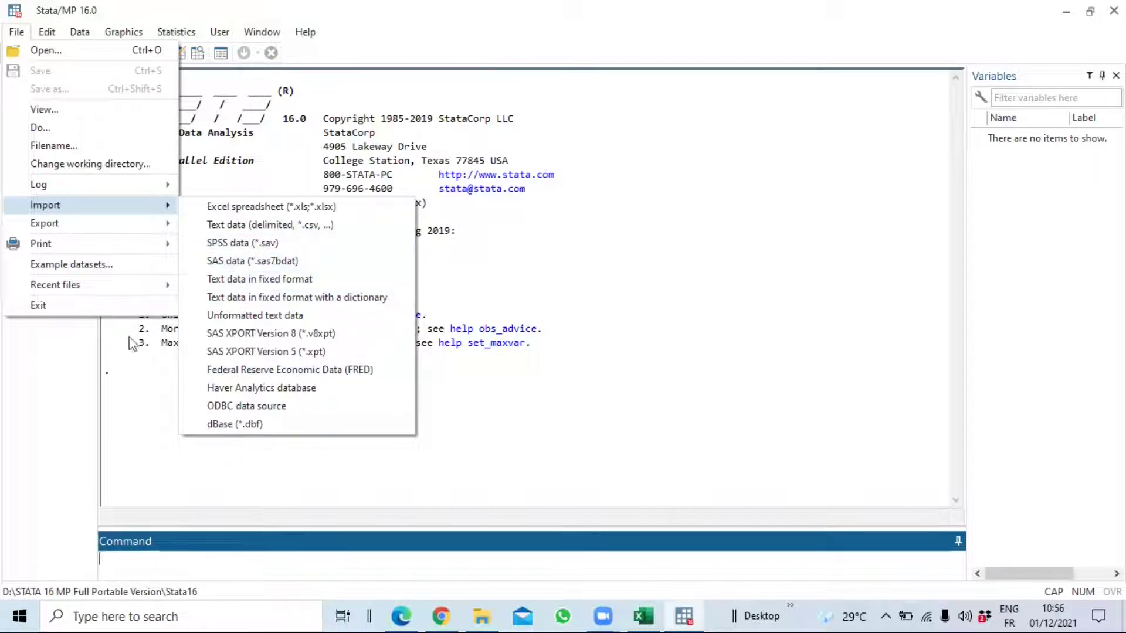
pyautogui.click(176, 16)
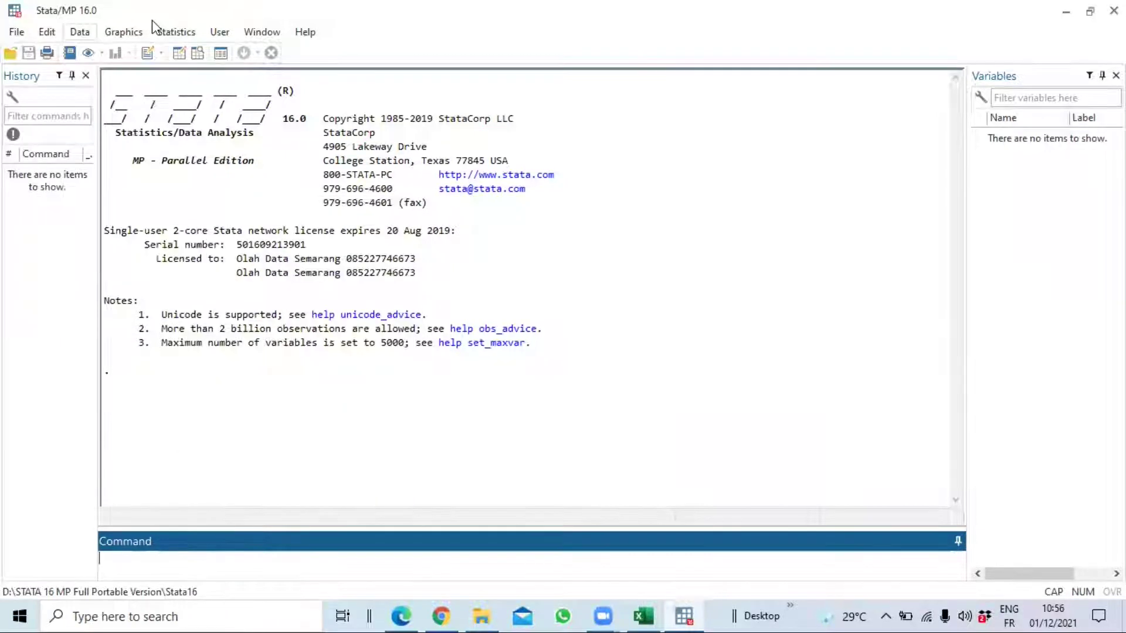
pyautogui.doubleClick(153, 17)
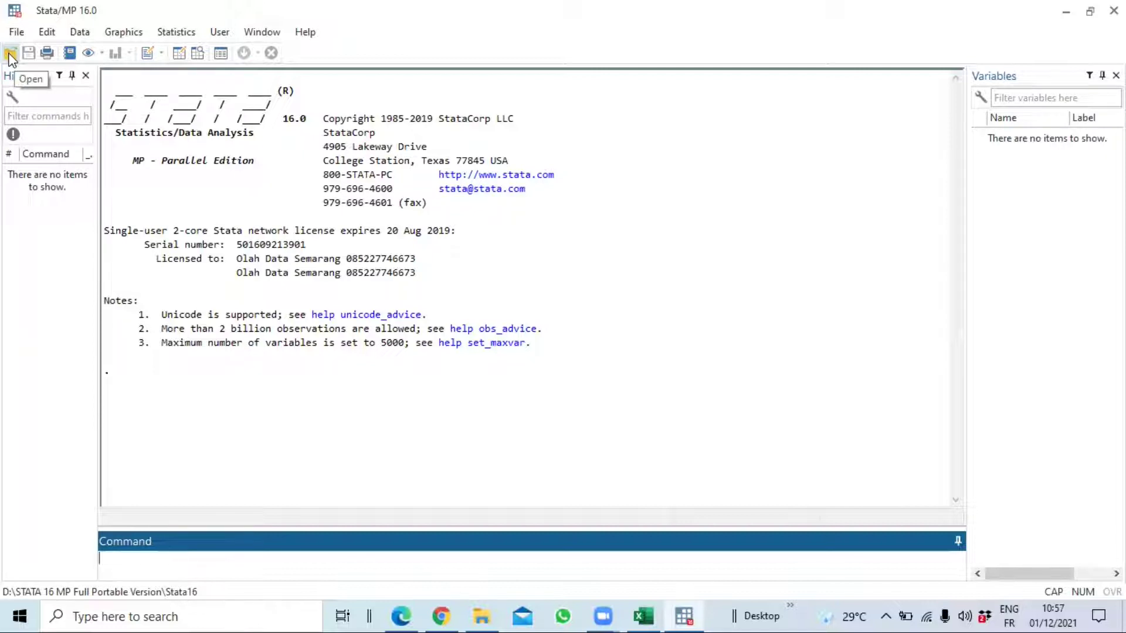
# Open the saved dataset BASE MACRO ECONOMIE from the Econométrie avancée folder
pyautogui.click(12, 55)
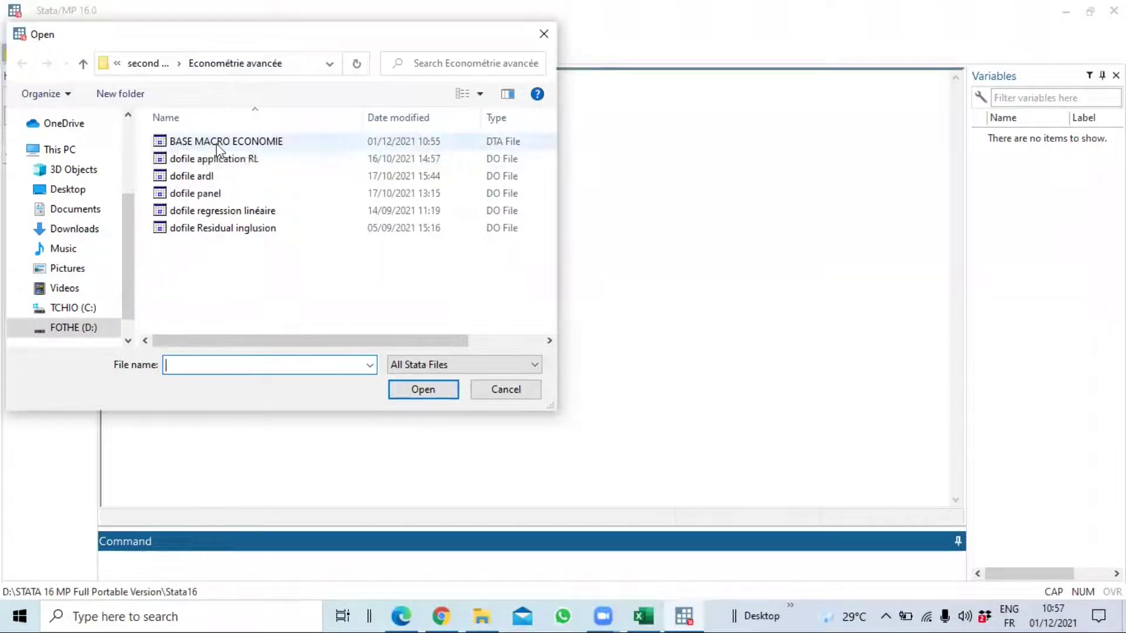
pyautogui.doubleClick(237, 145)
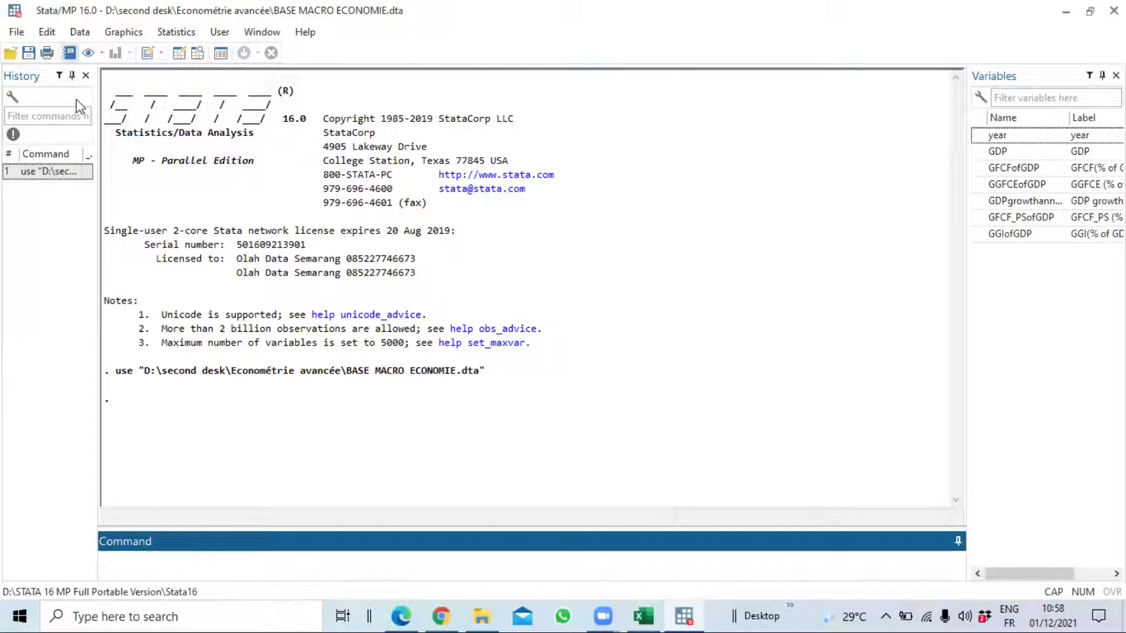
pyautogui.click(80, 34)
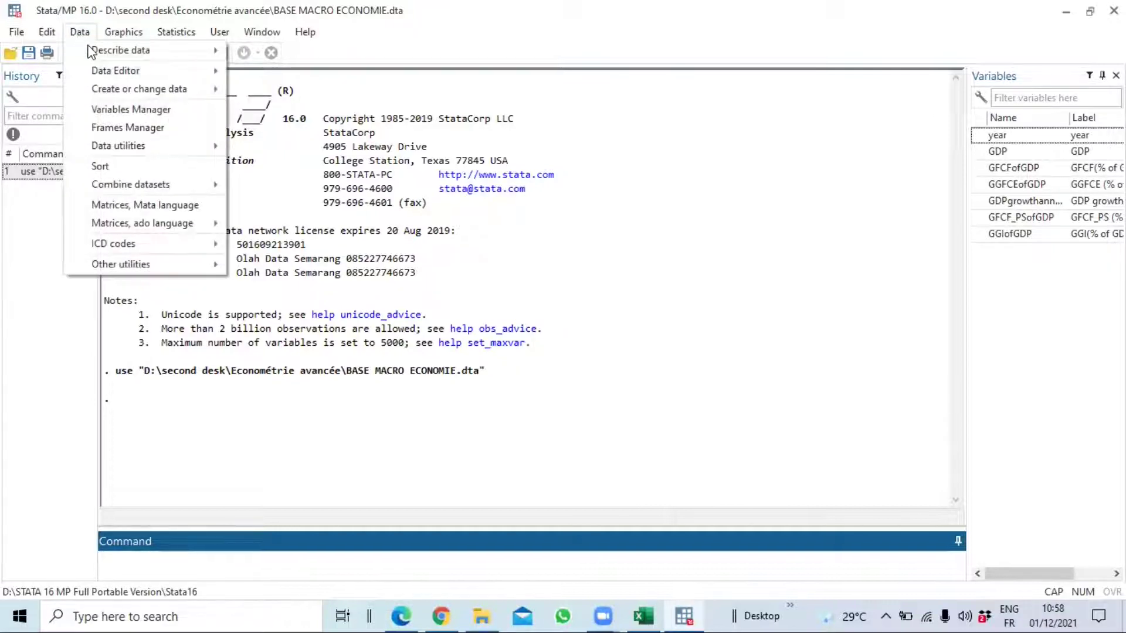
pyautogui.moveTo(158, 73)
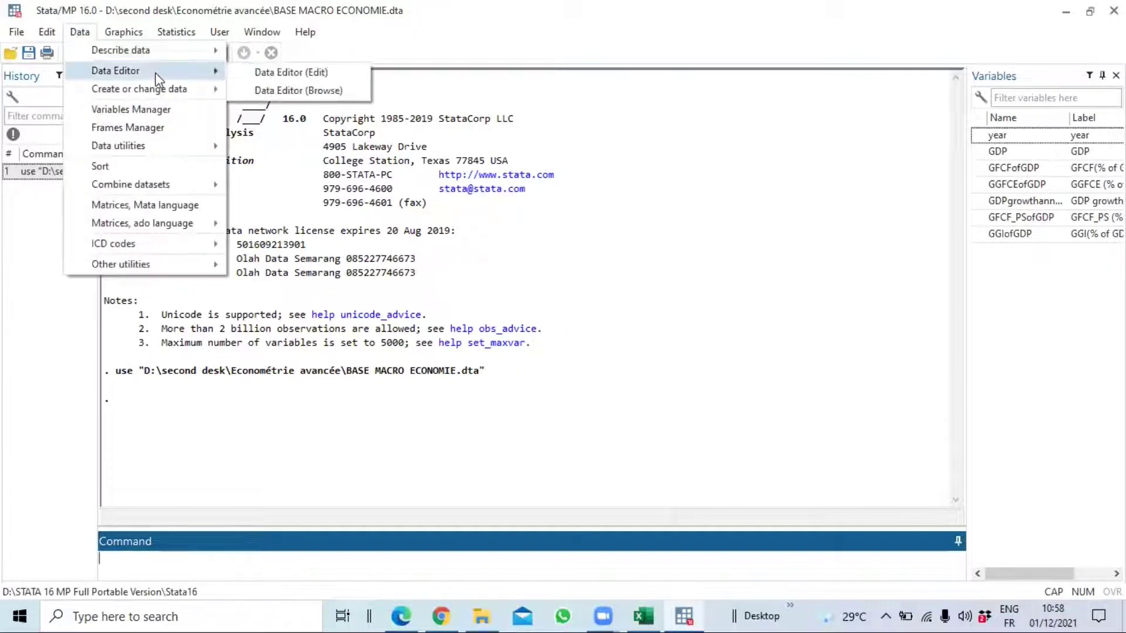
pyautogui.click(300, 93)
pyautogui.click(214, 30)
pyautogui.click(202, 8)
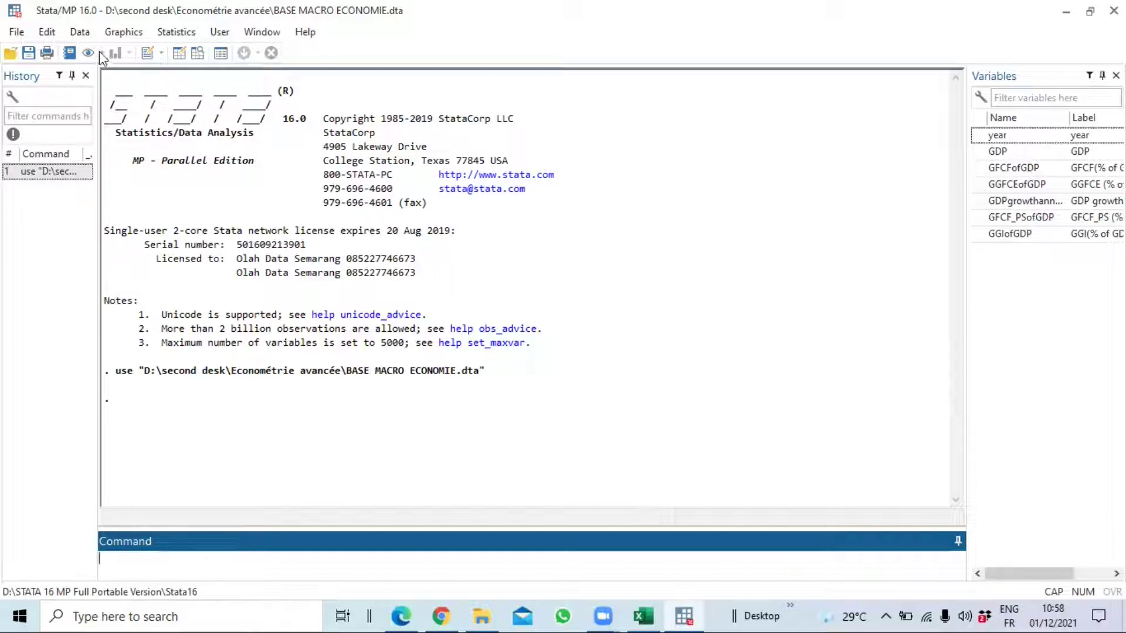
pyautogui.click(658, 612)
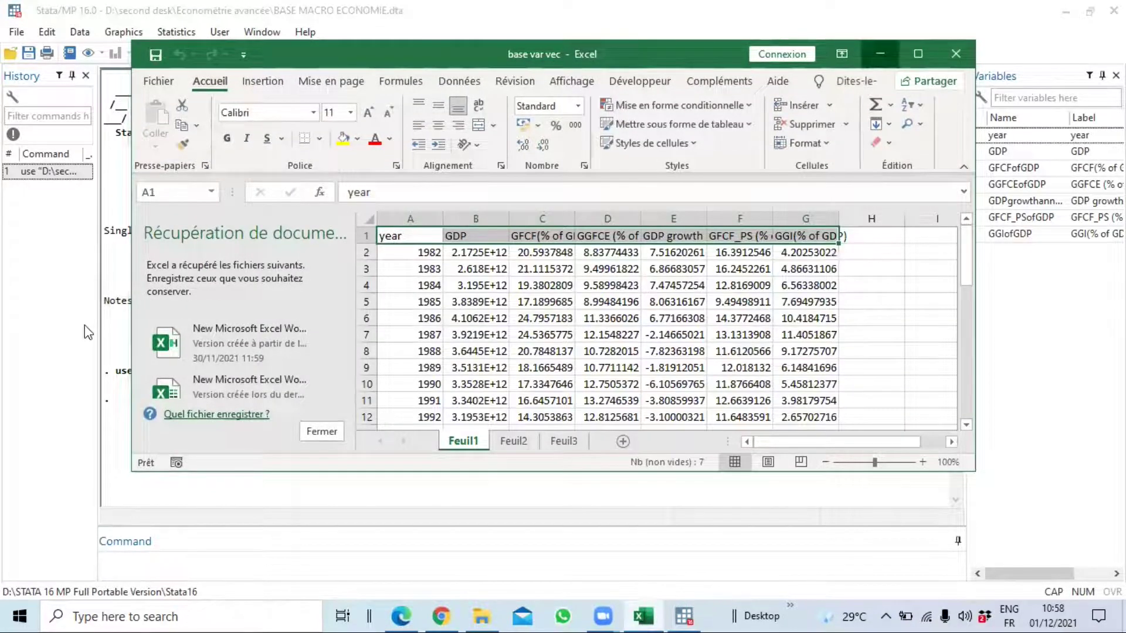
pyautogui.click(83, 313)
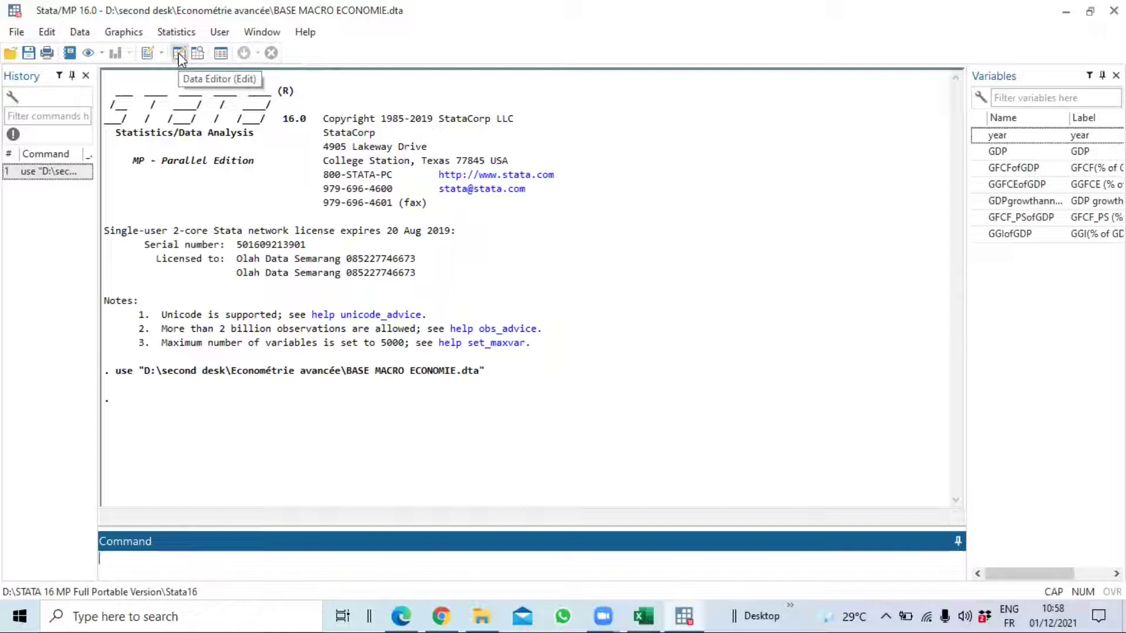
# Open the dataset in the Data Editor in edit mode and review its observations from first to last
pyautogui.click(178, 53)
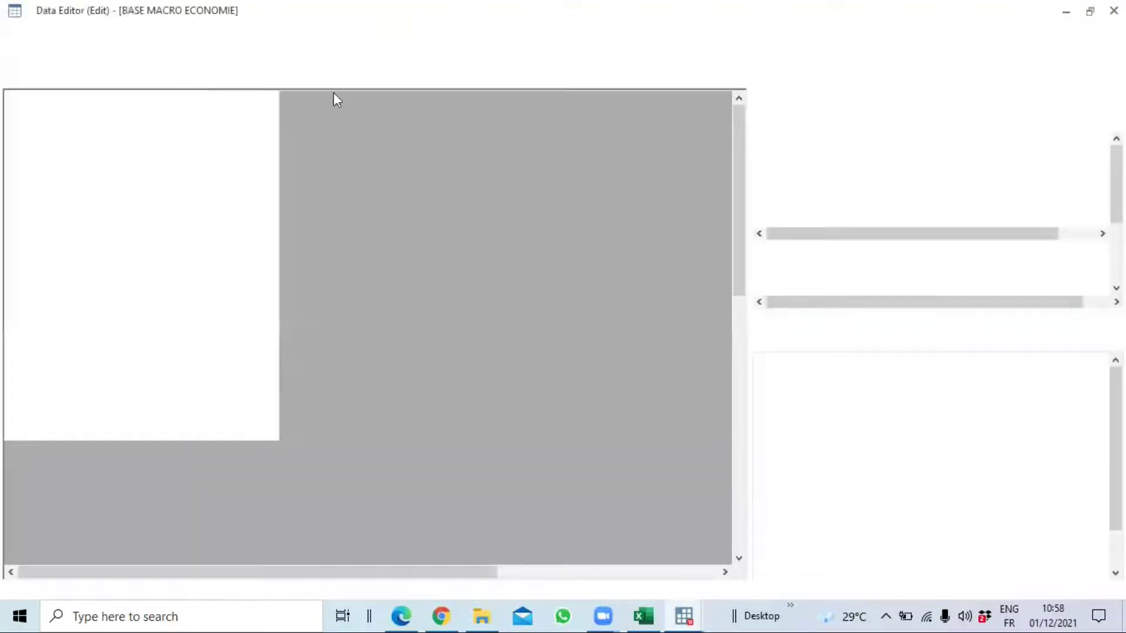
pyautogui.scroll(-1, 187, 212)
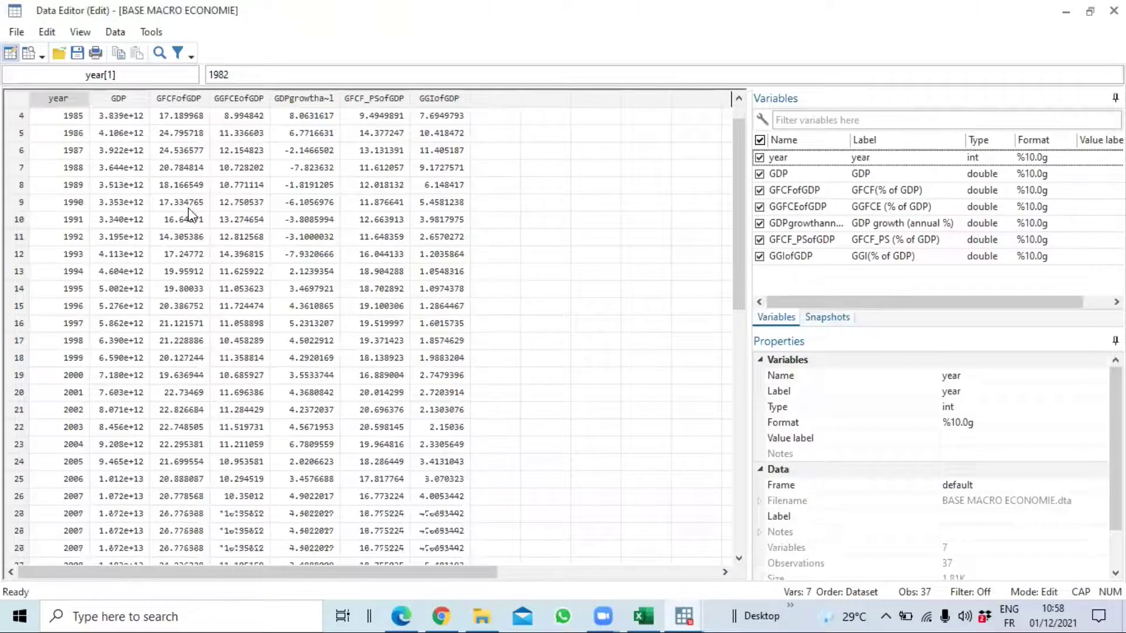
pyautogui.scroll(-4, 188, 214)
pyautogui.scroll(-4, 189, 214)
pyautogui.scroll(10, 63, 109)
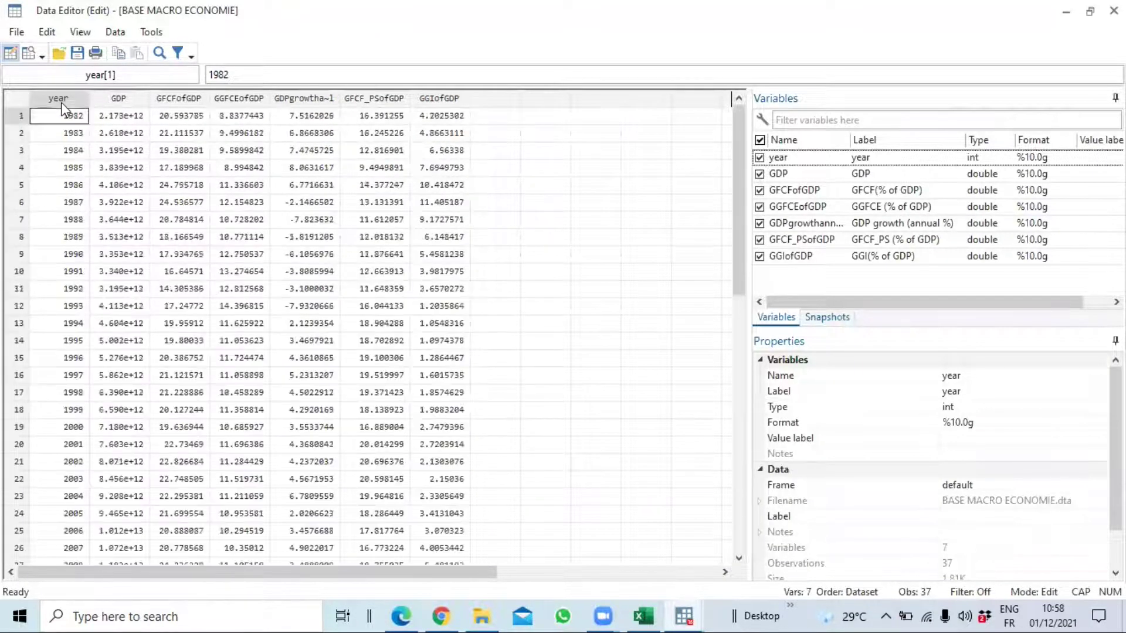
# Highlight the variable columns one after another, from year and GDP through GGIofGDP, to examine their labels and properties
pyautogui.click(58, 97)
pyautogui.click(118, 98)
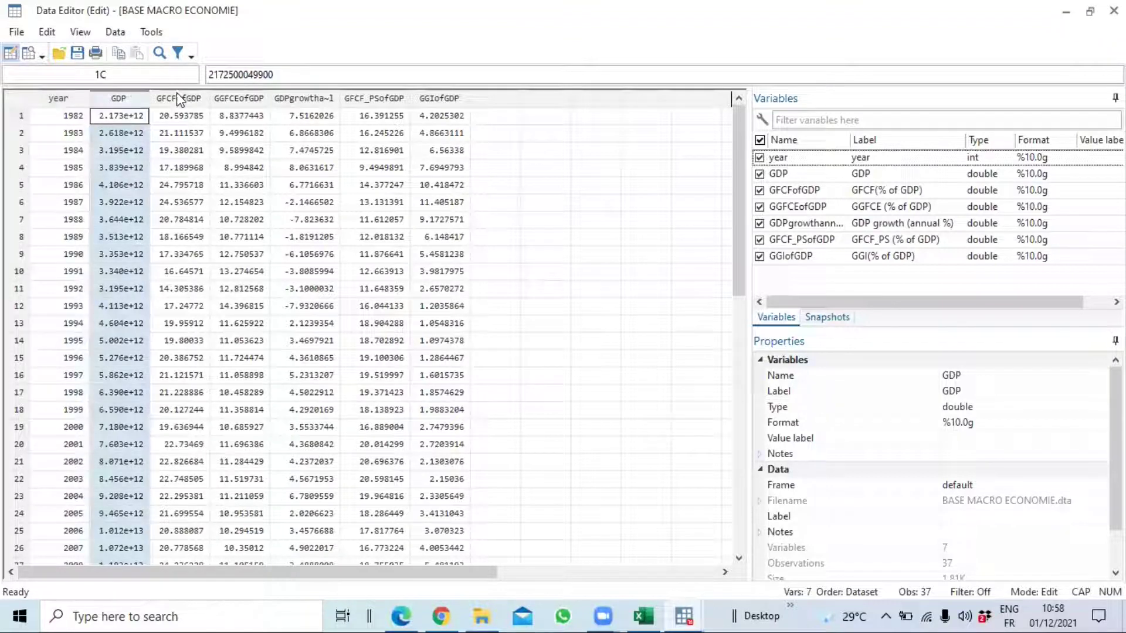
pyautogui.click(179, 98)
pyautogui.click(304, 99)
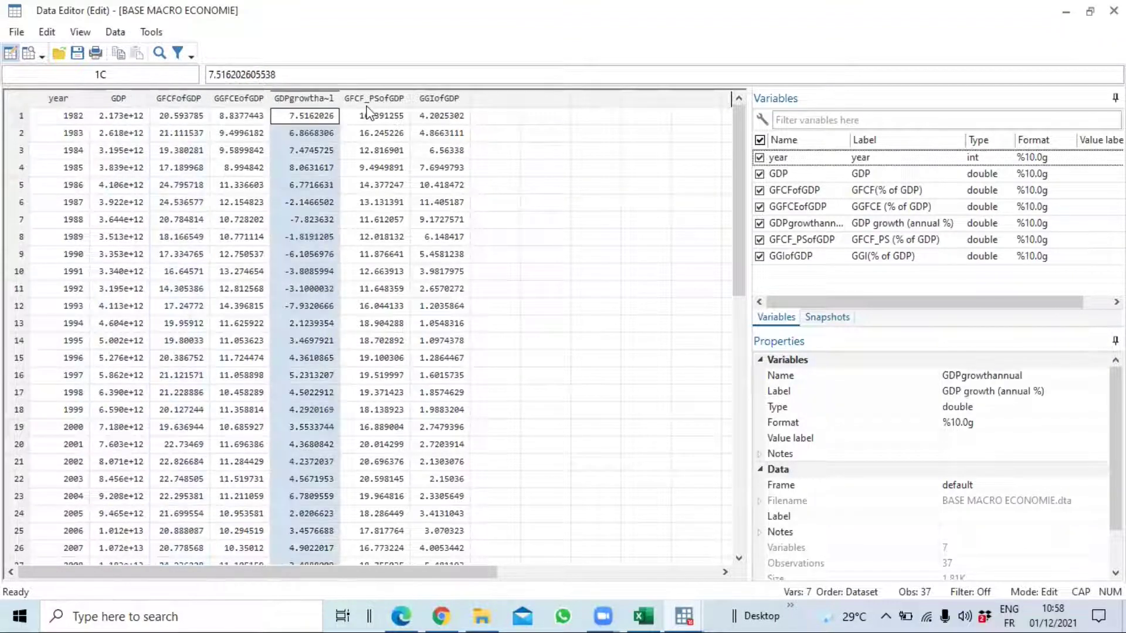
pyautogui.click(369, 99)
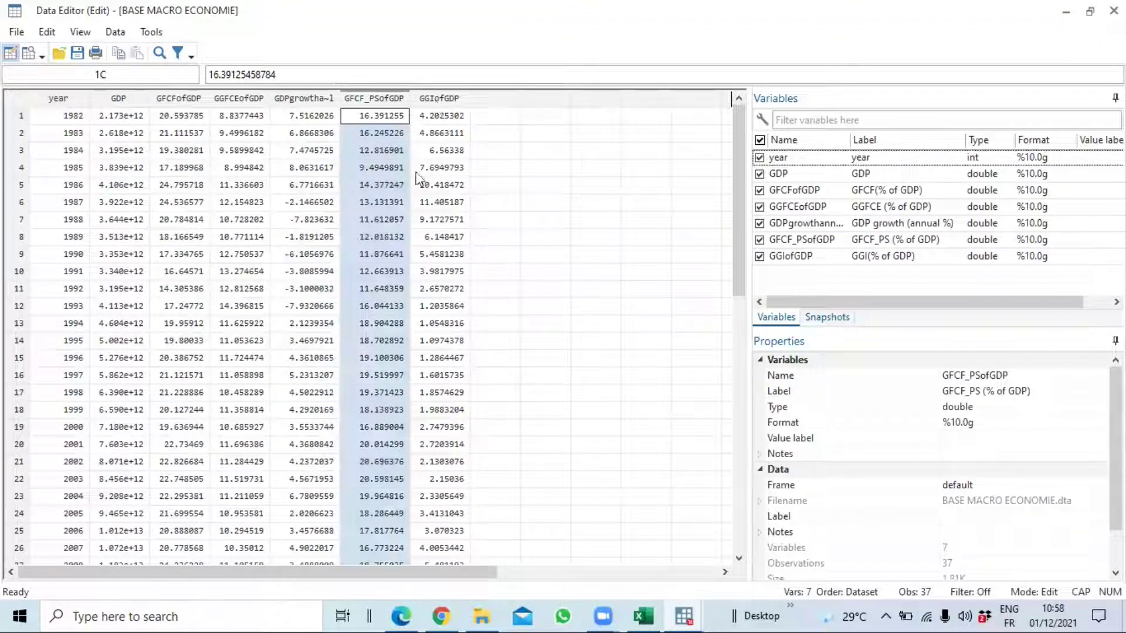
pyautogui.click(439, 99)
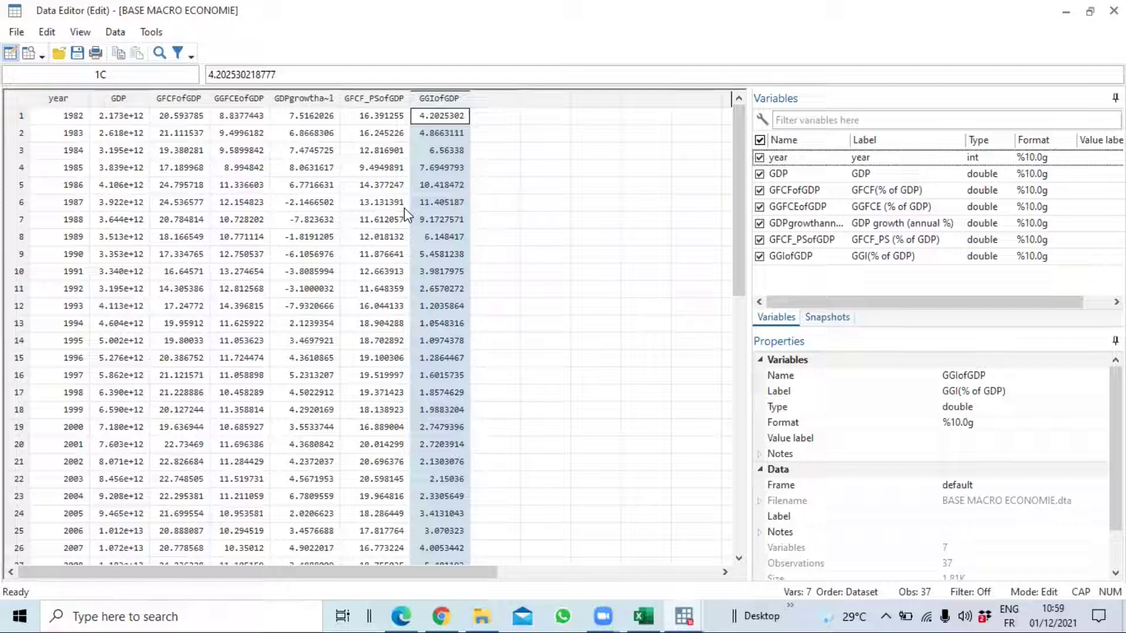
pyautogui.click(119, 98)
pyautogui.click(185, 99)
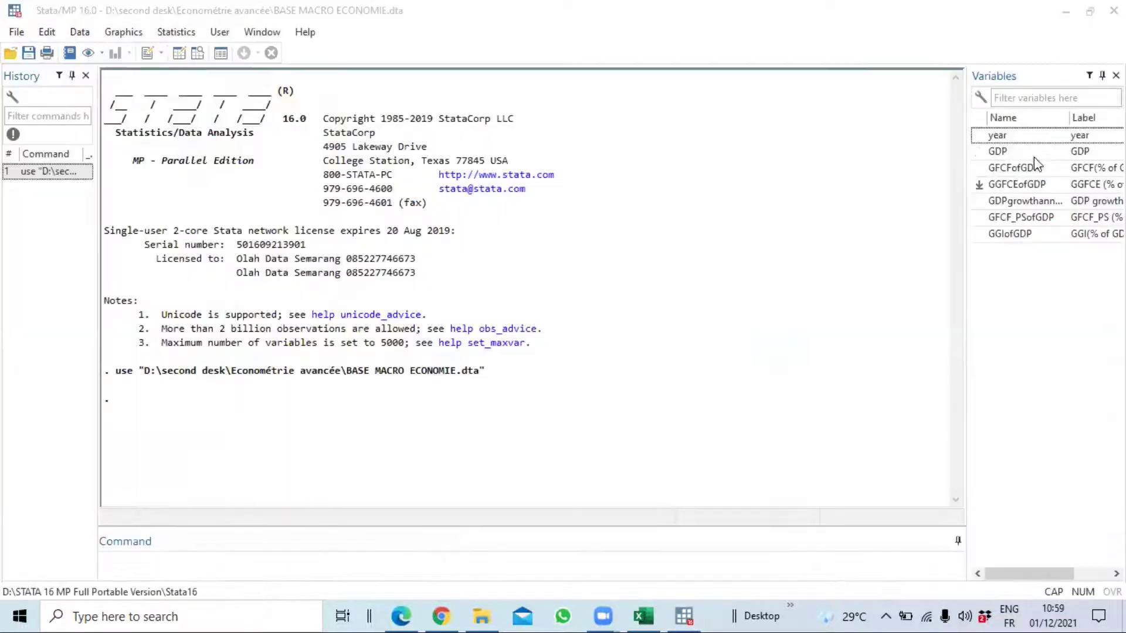
# Close the Data Editor and widen the Variables pane enough to read the full variable labels
pyautogui.hotkey('alt', 'F4')
pyautogui.moveTo(967, 113); pyautogui.dragTo(912, 114)
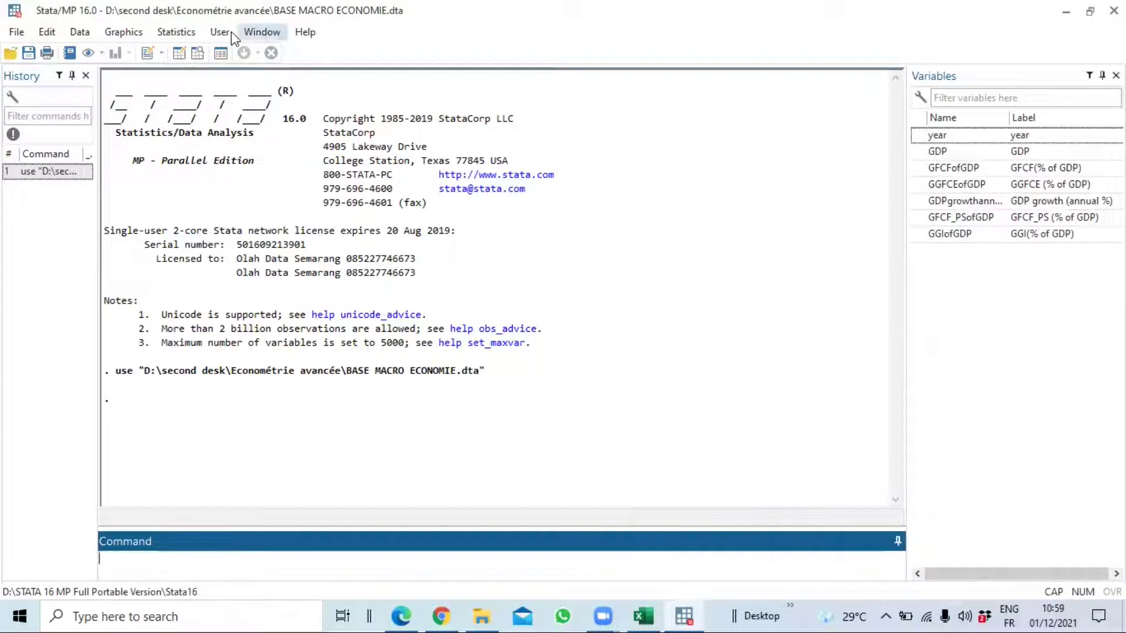
# Reopen the Data Editor and examine the GDP, GGFCEofGDP and GDPgrowthannual columns, closing it when finished
pyautogui.click(179, 53)
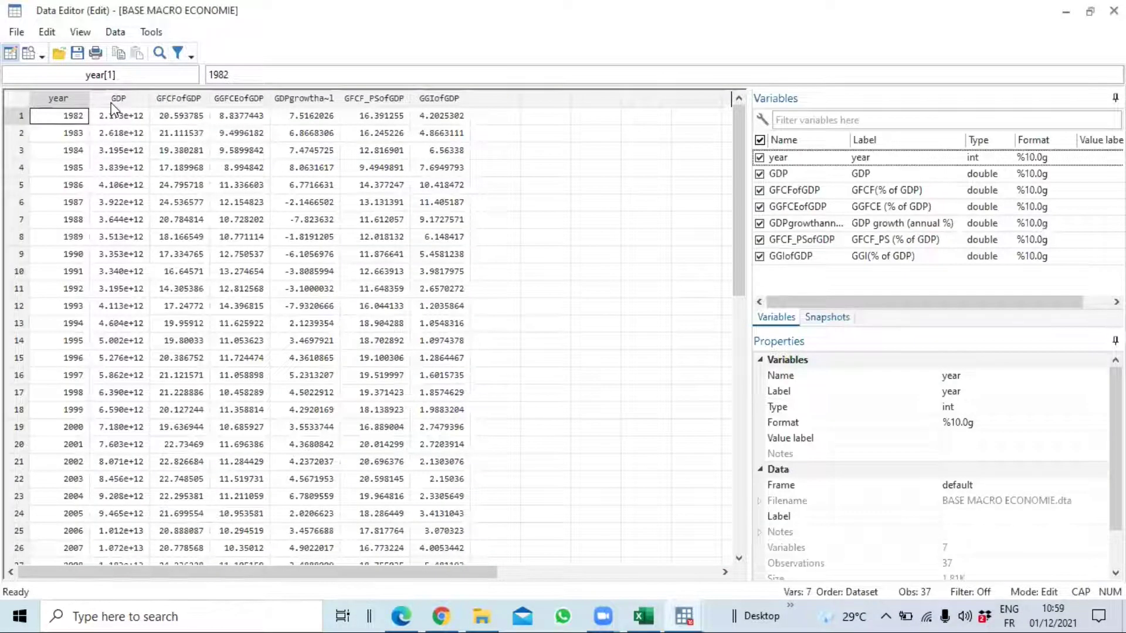
pyautogui.click(114, 99)
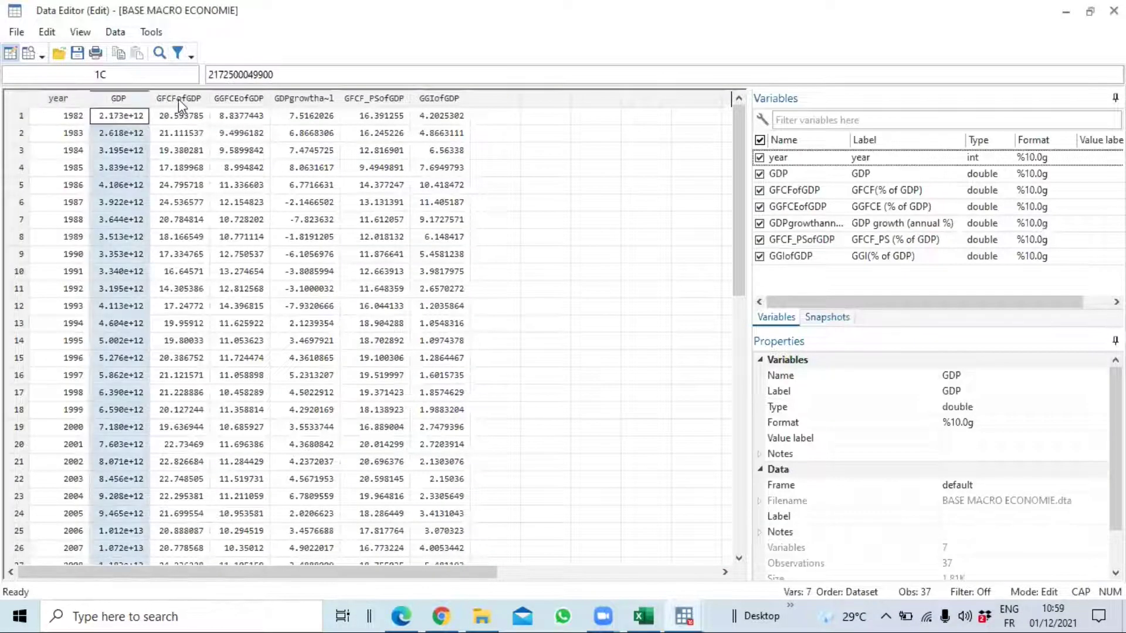
pyautogui.click(245, 100)
pyautogui.click(308, 102)
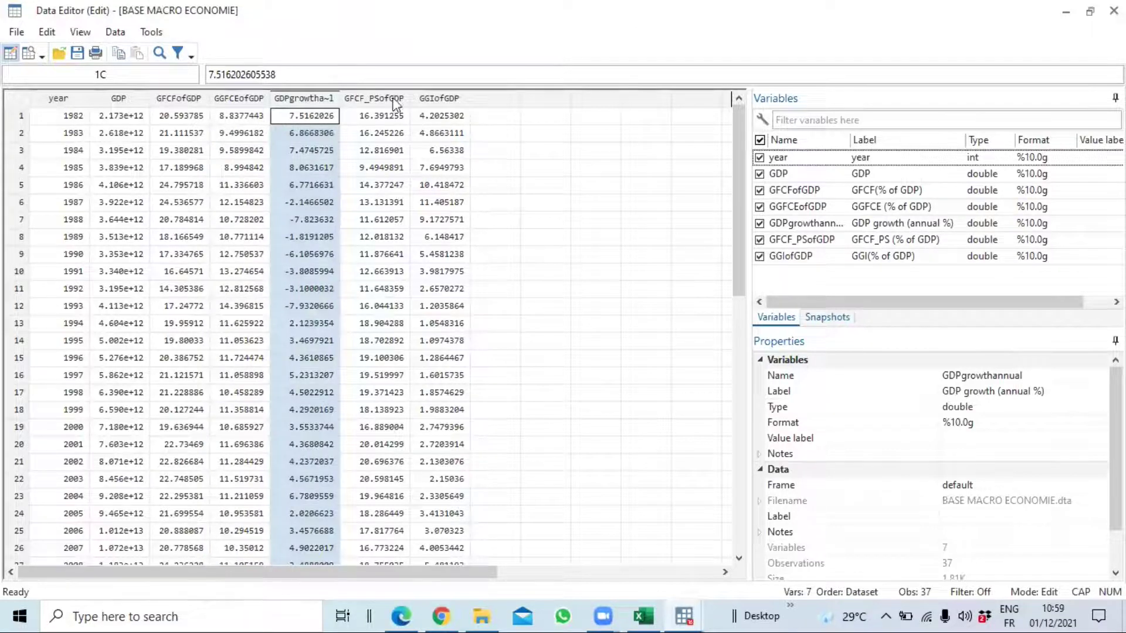
pyautogui.click(117, 100)
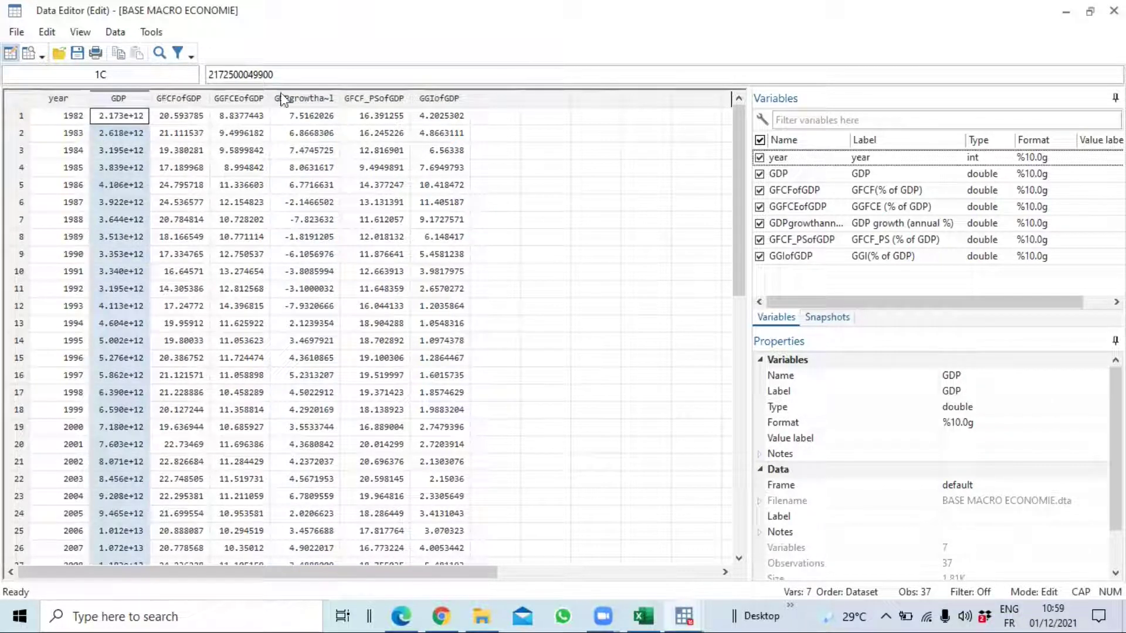
pyautogui.click(1113, 11)
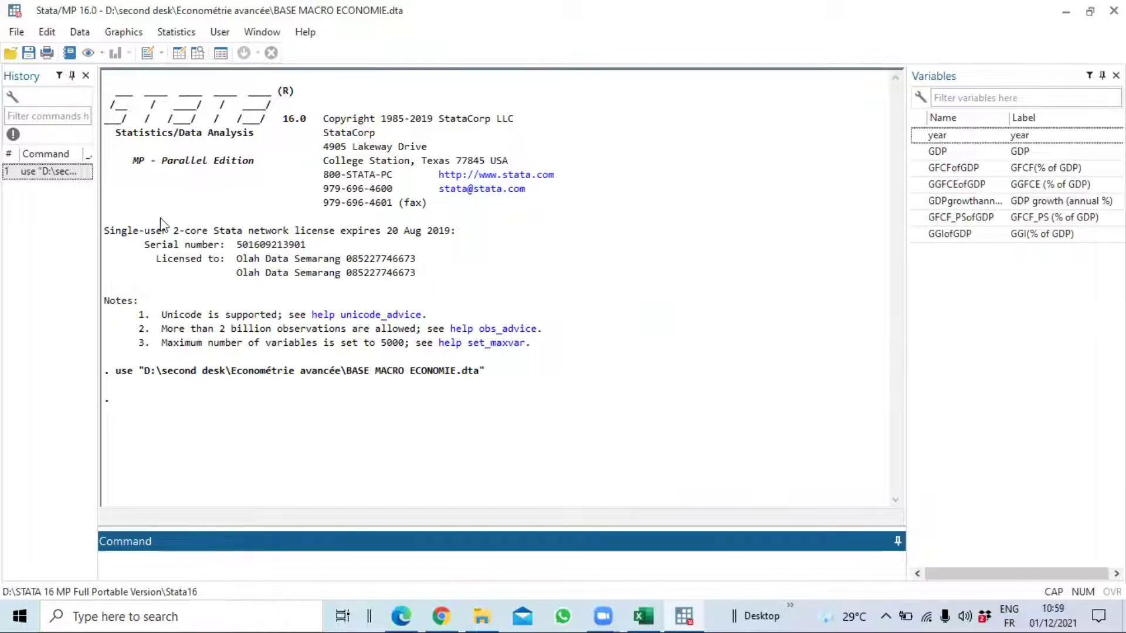
# Try to draw a time-series line plot with GDP as the Y variable, keeping the default line properties
pyautogui.click(121, 35)
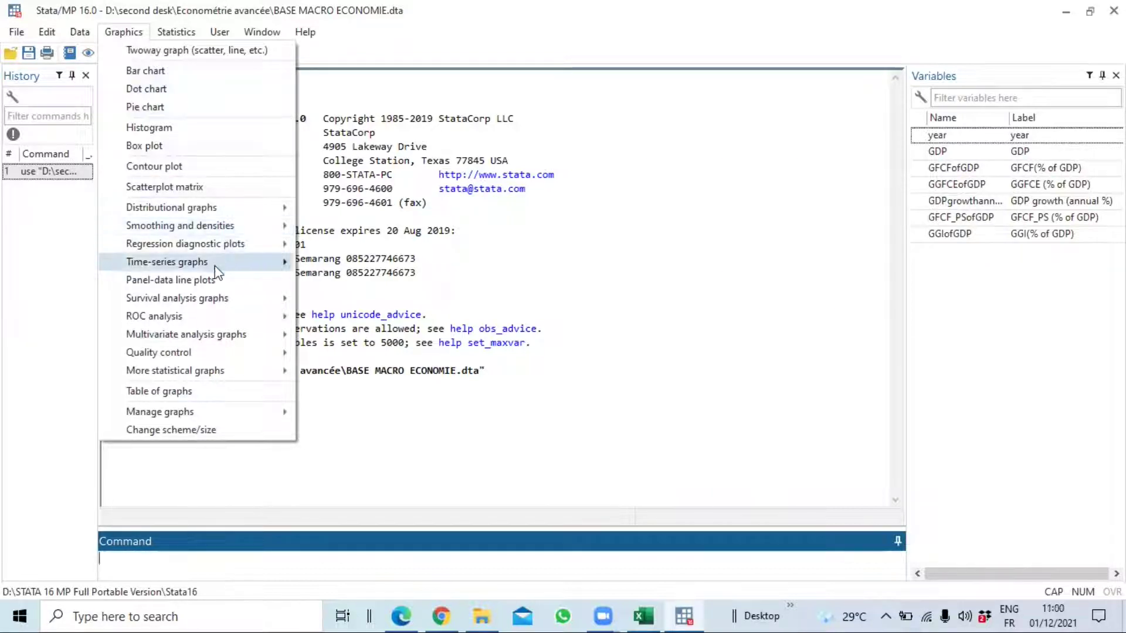
pyautogui.moveTo(210, 269)
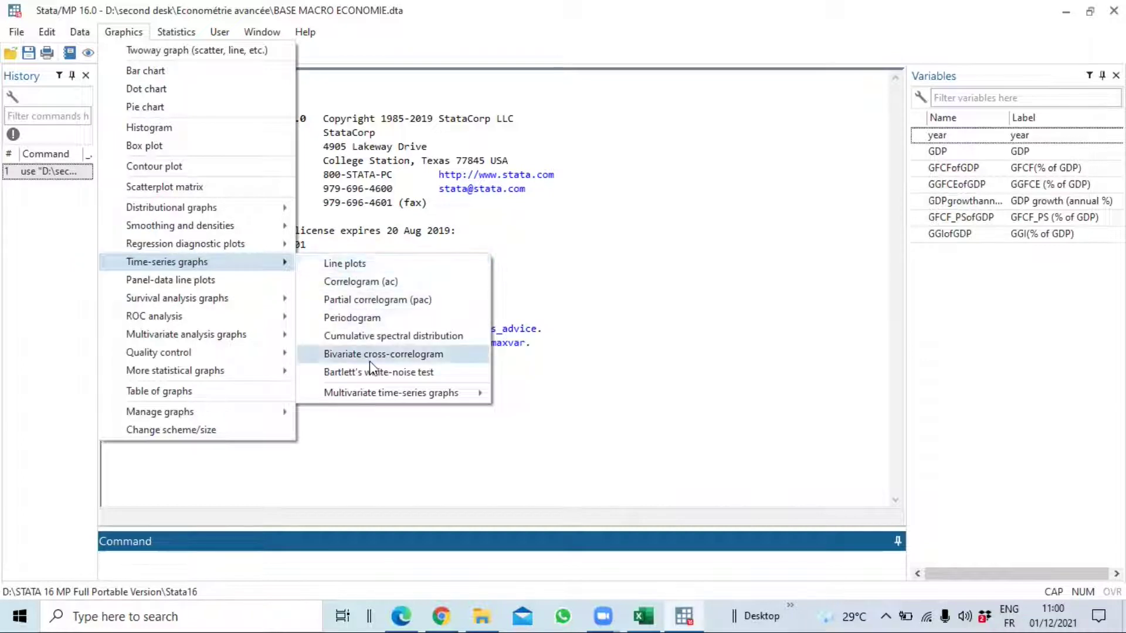
pyautogui.click(379, 268)
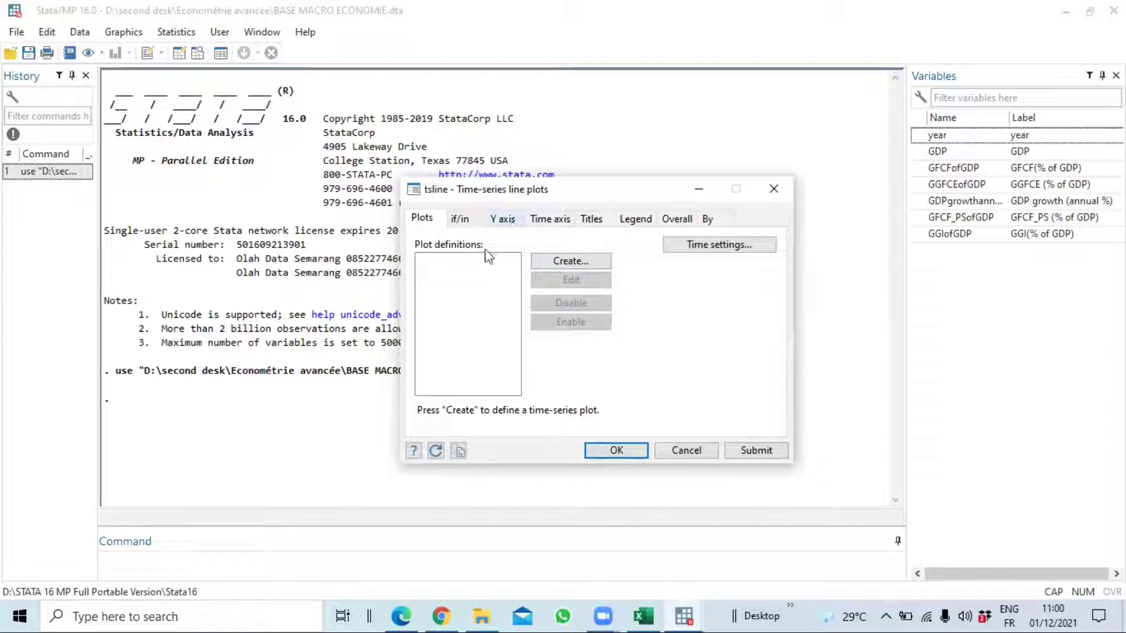
pyautogui.click(573, 258)
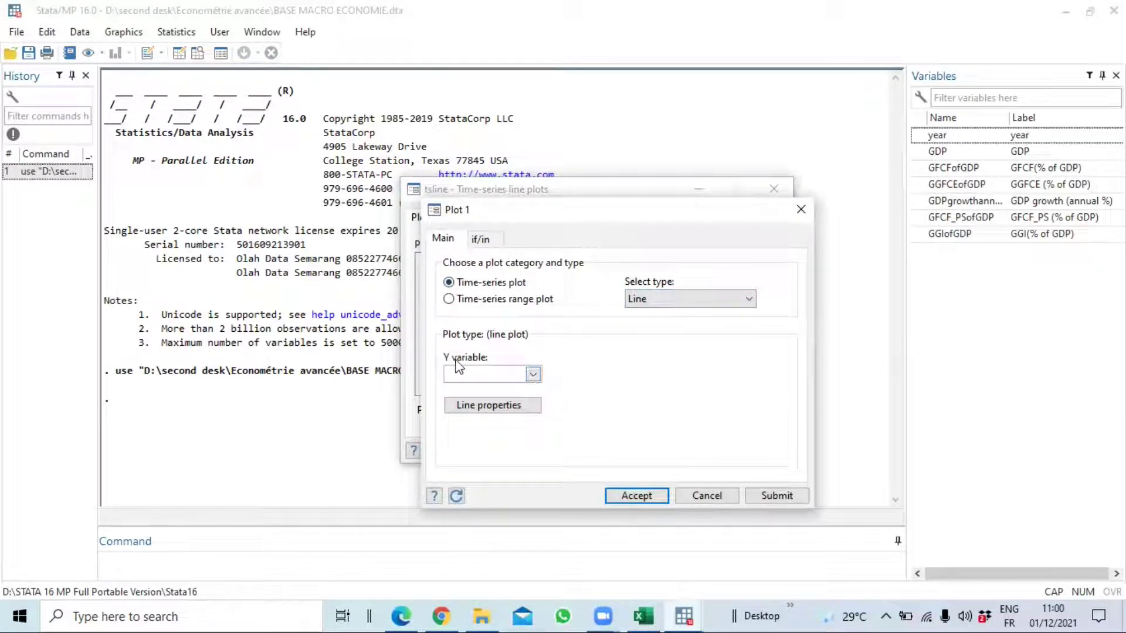
pyautogui.click(532, 376)
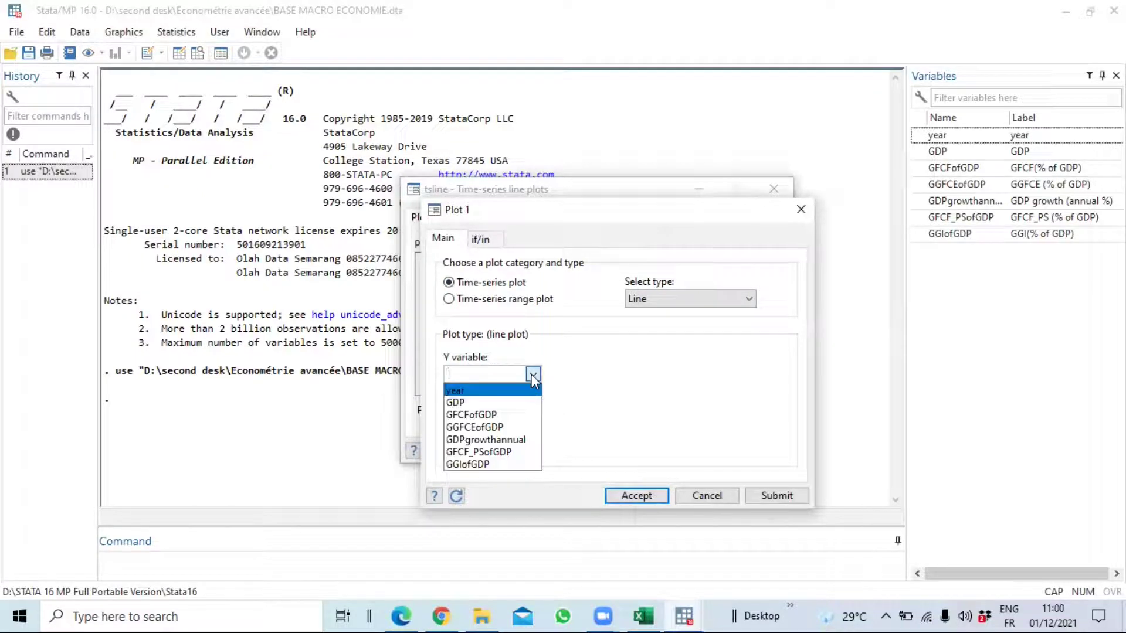
pyautogui.click(486, 403)
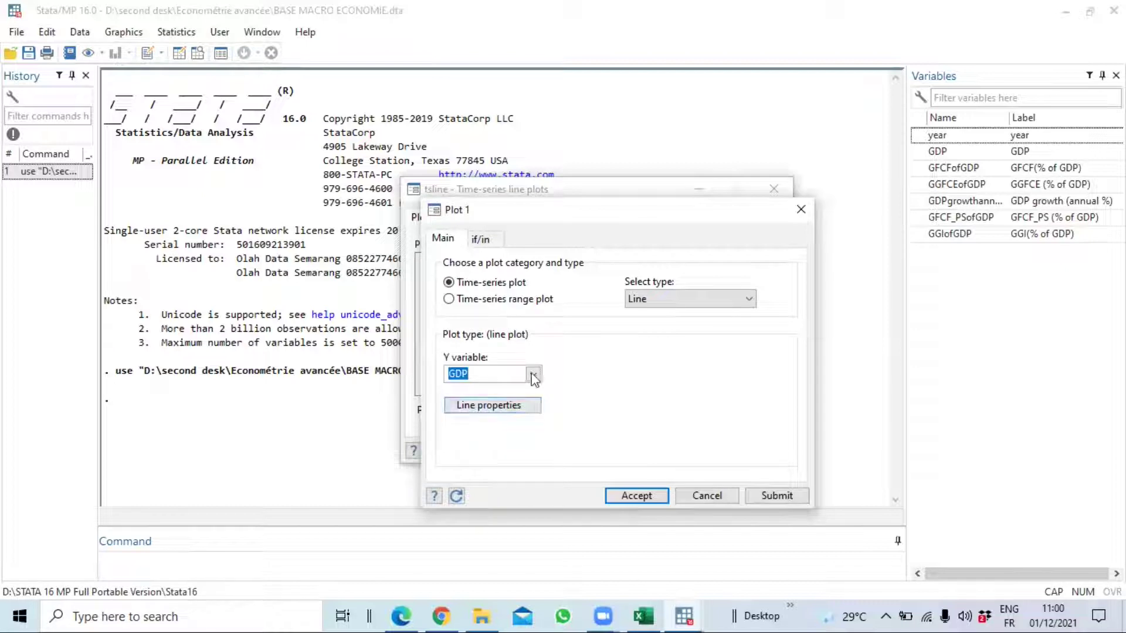
pyautogui.click(476, 404)
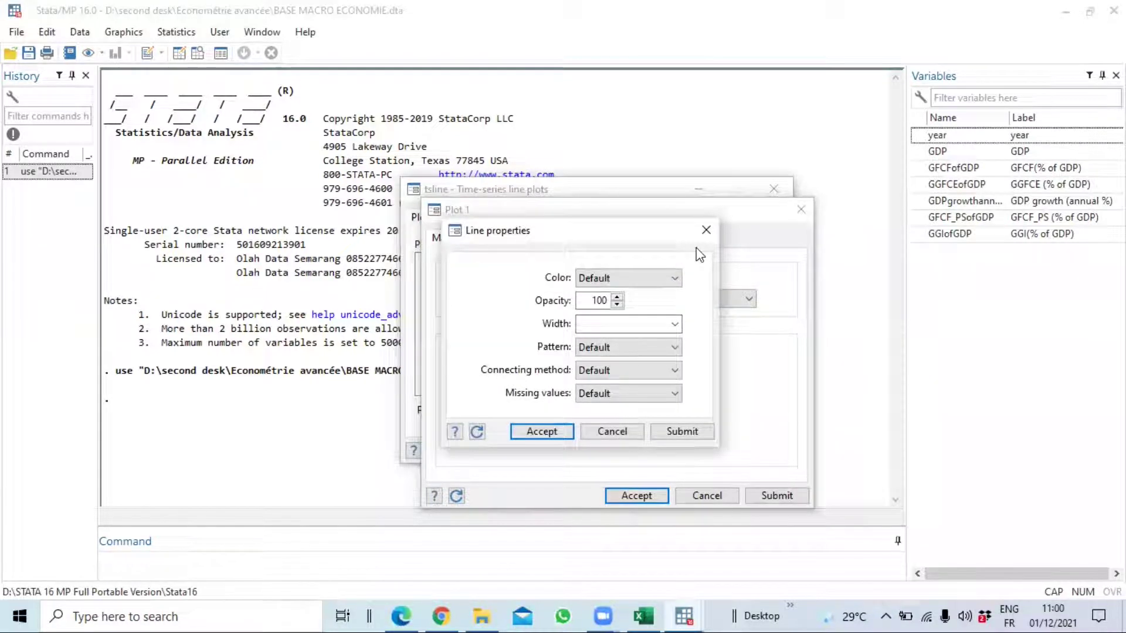
pyautogui.click(535, 432)
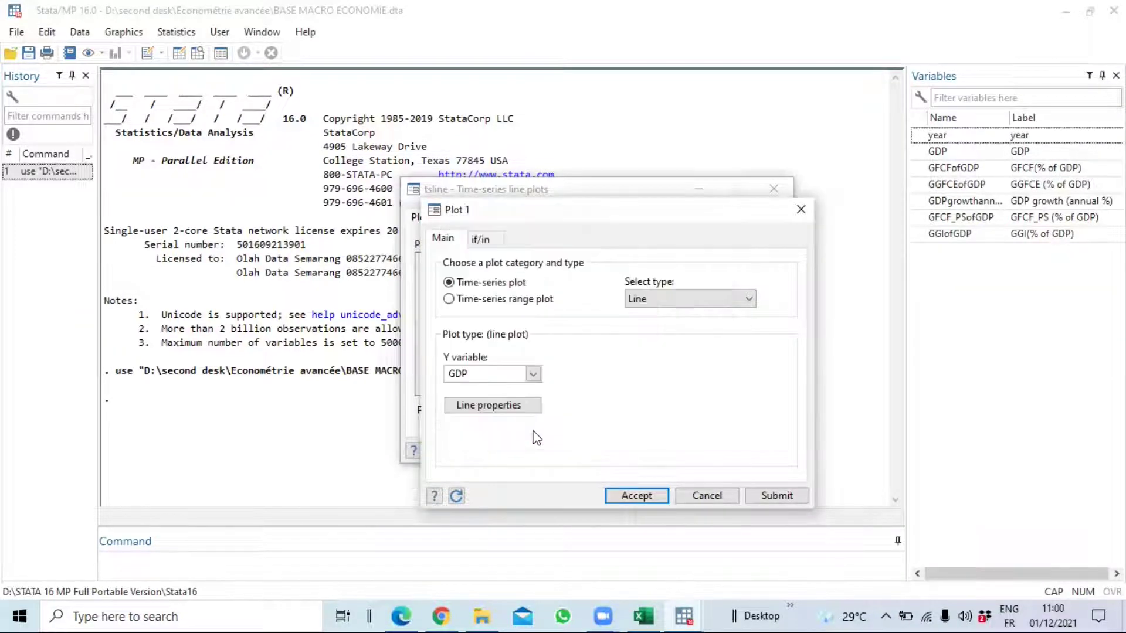
pyautogui.click(639, 499)
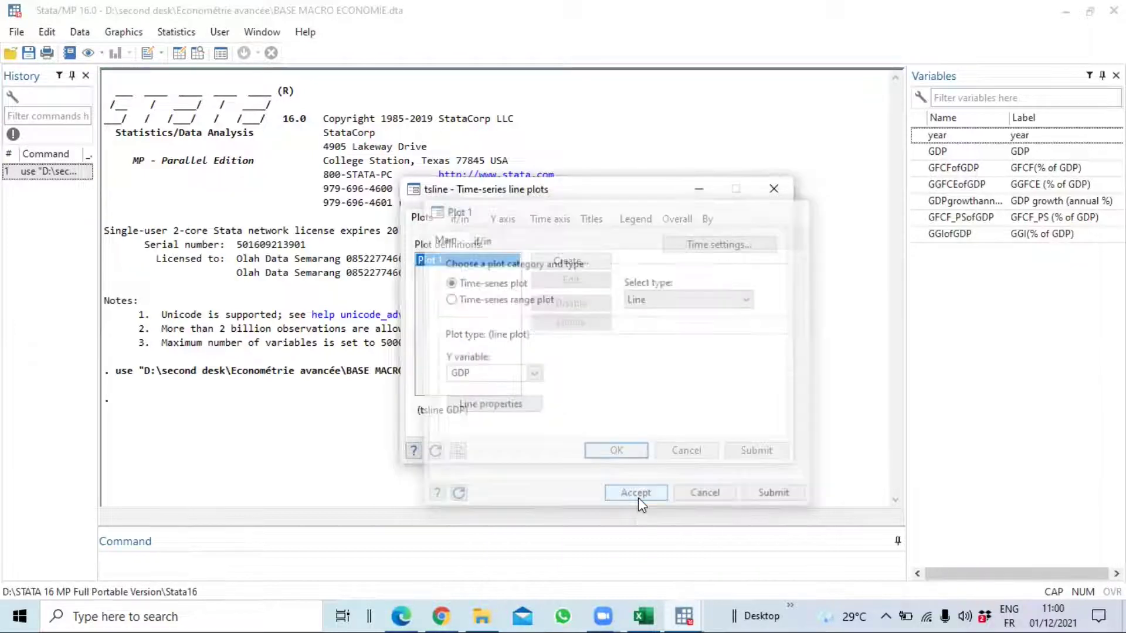
pyautogui.click(610, 450)
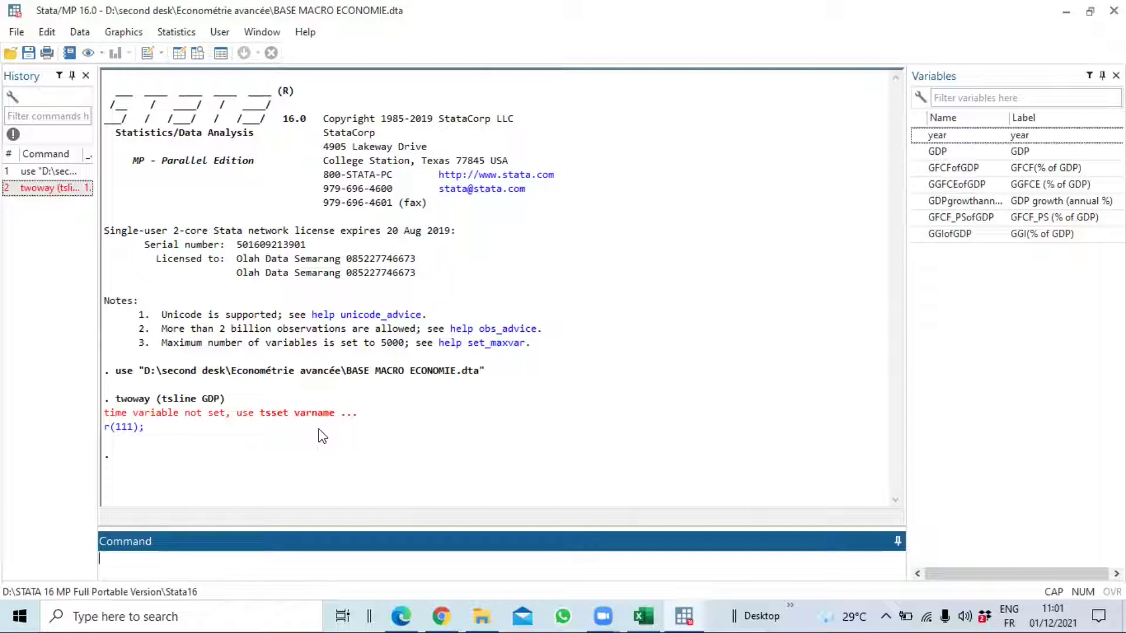
# Examine the error returned for the GDP plot, especially the command syntax it suggests
pyautogui.moveTo(356, 414); pyautogui.dragTo(101, 415)
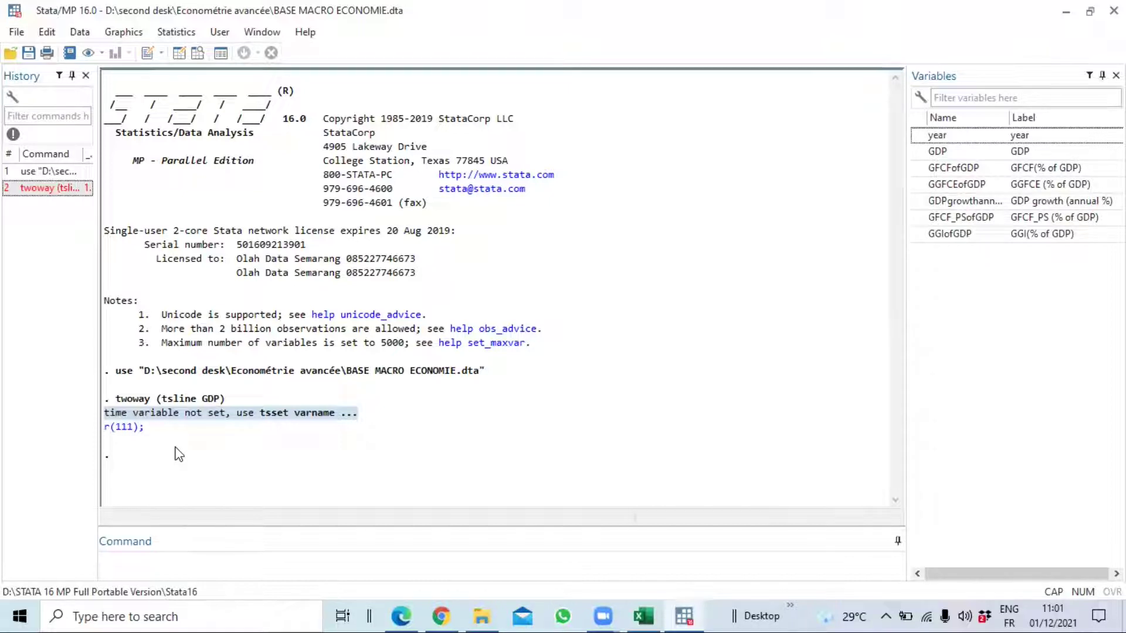
pyautogui.click(482, 404)
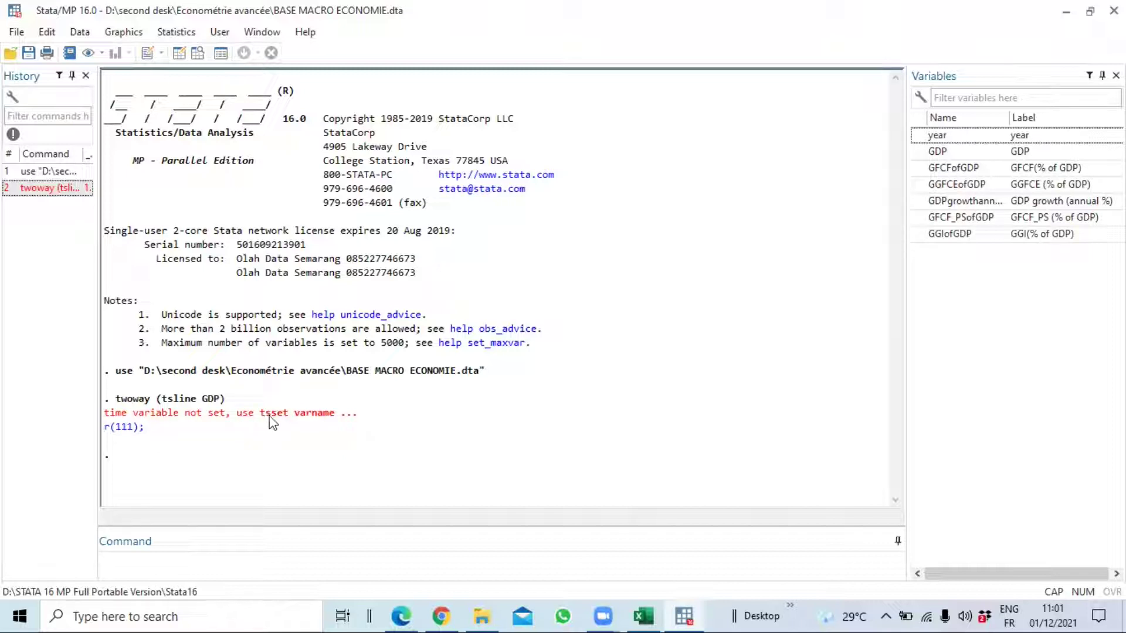
pyautogui.doubleClick(287, 417)
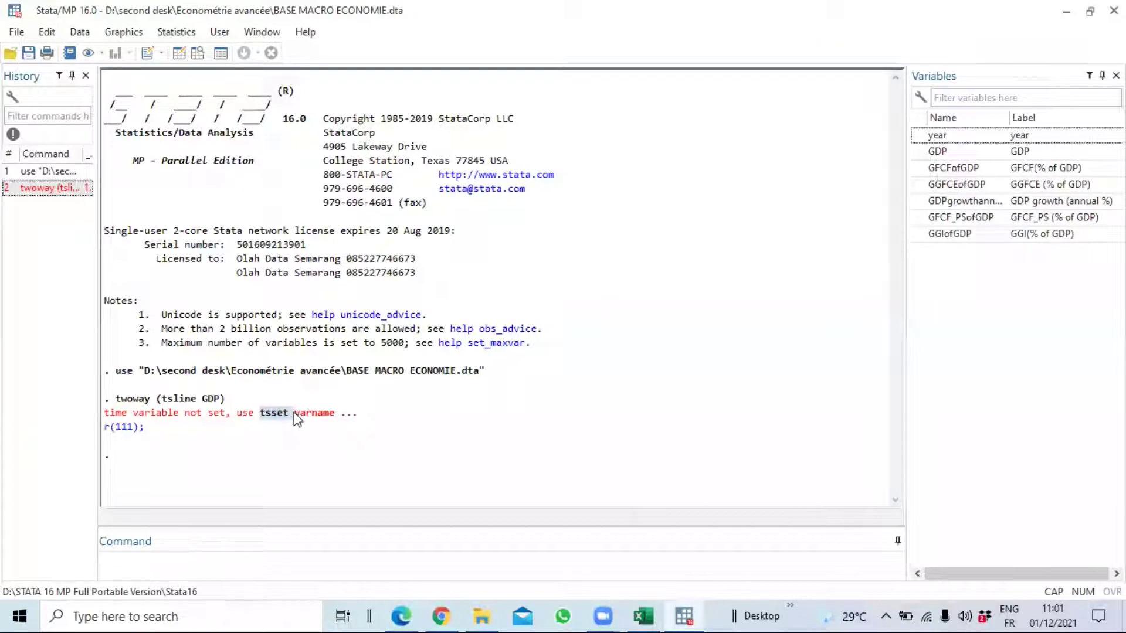
pyautogui.moveTo(294, 418); pyautogui.dragTo(337, 415)
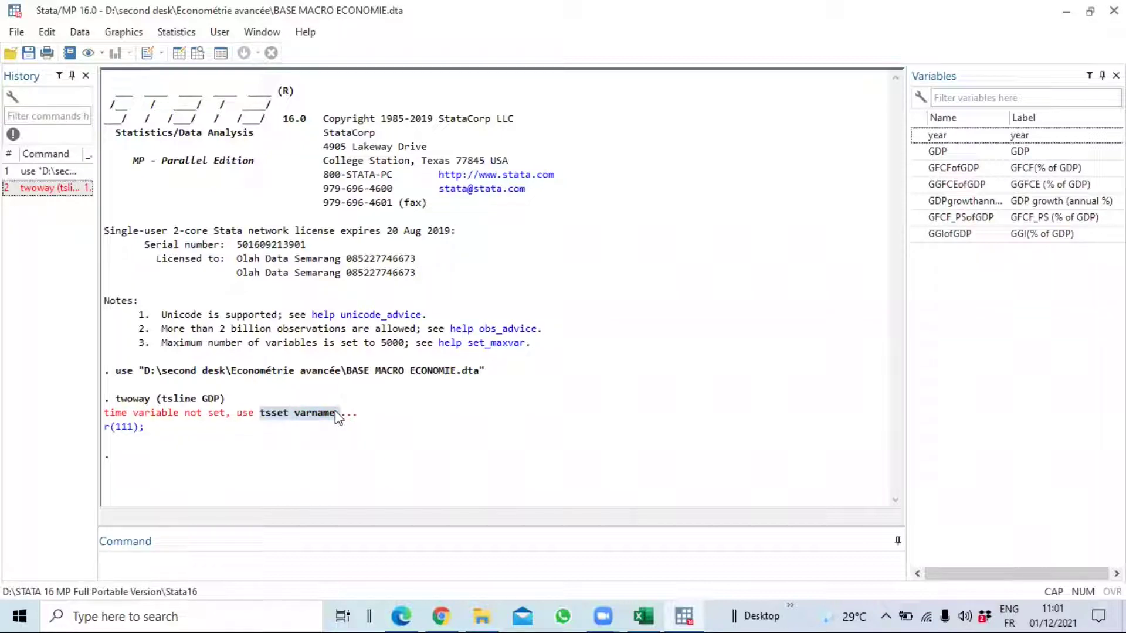
pyautogui.click(285, 417)
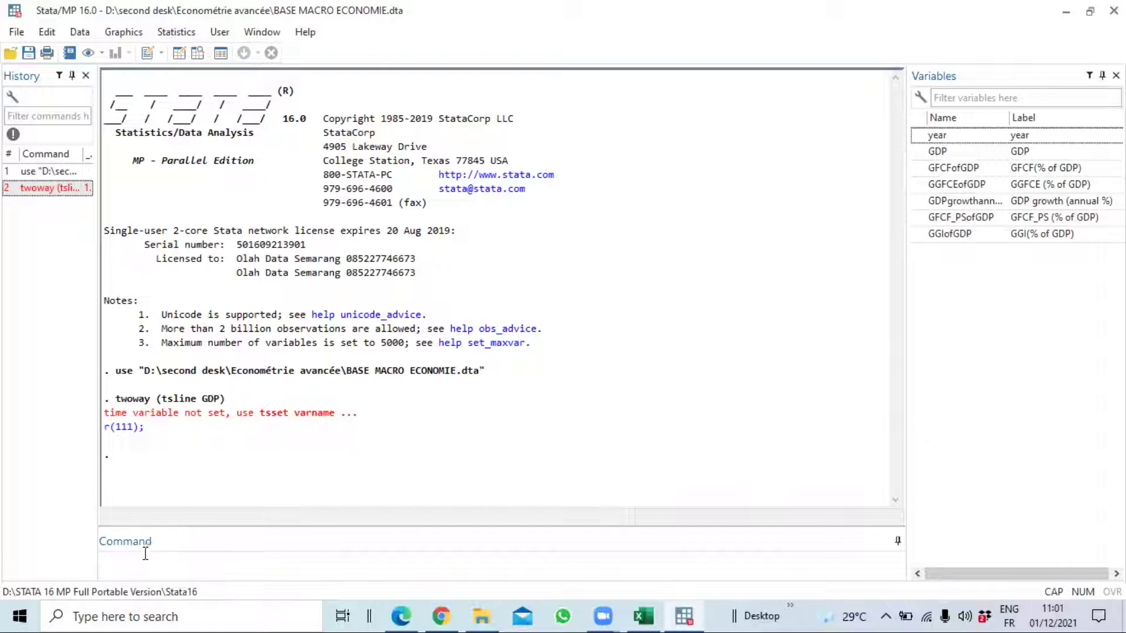
# Declare year as the dataset's time variable with the command tsset year and highlight its output
pyautogui.click(145, 554)
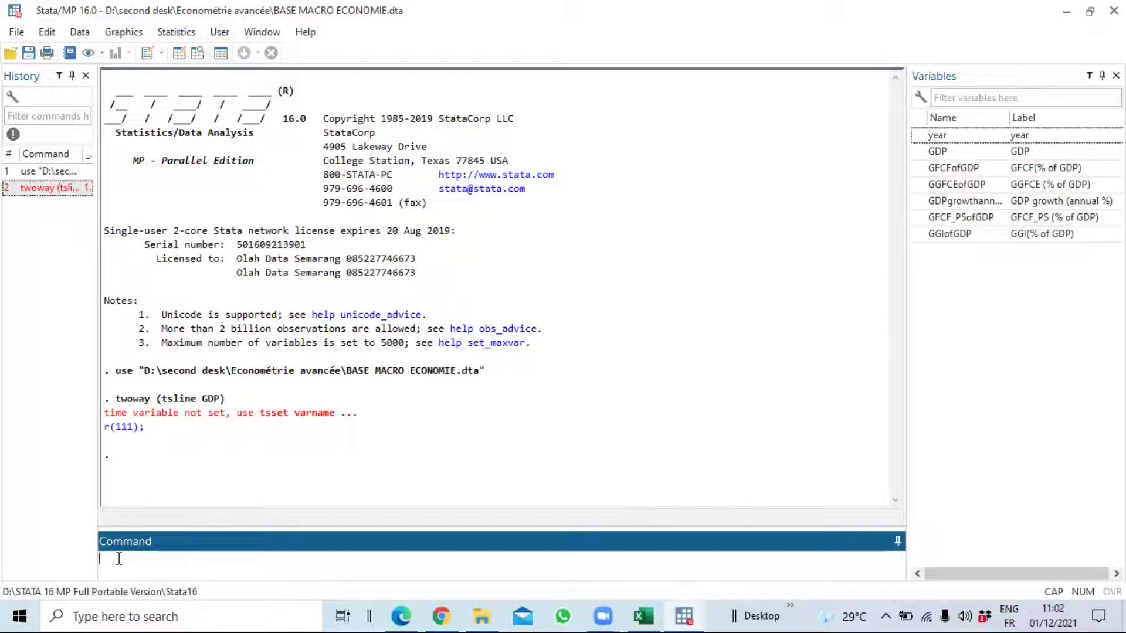
pyautogui.write('TS')
pyautogui.press('capslock')
pyautogui.press('BackSpace')
pyautogui.press('BackSpace')
pyautogui.press('BackSpace')
pyautogui.write('tsset')
pyautogui.doubleClick(1033, 136)
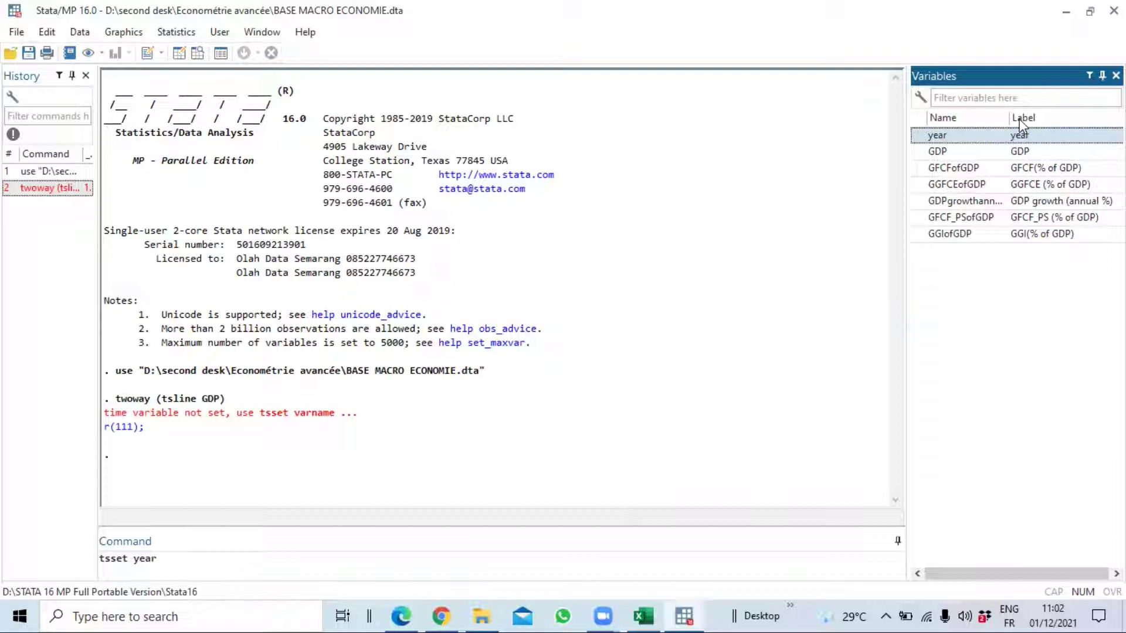
pyautogui.click(170, 558)
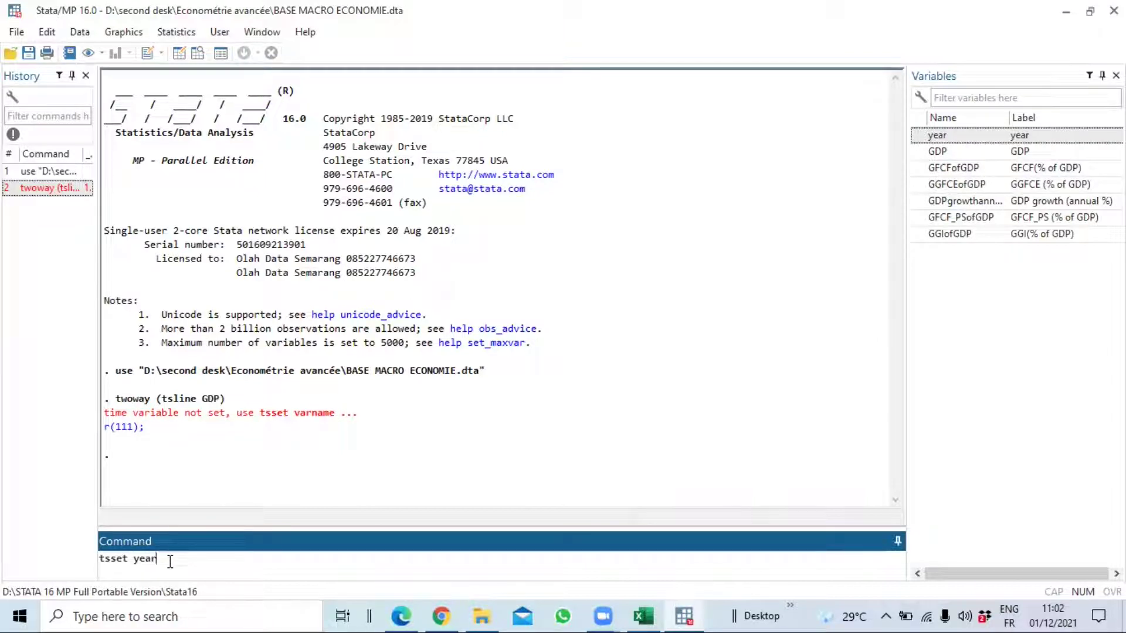
pyautogui.press('Return')
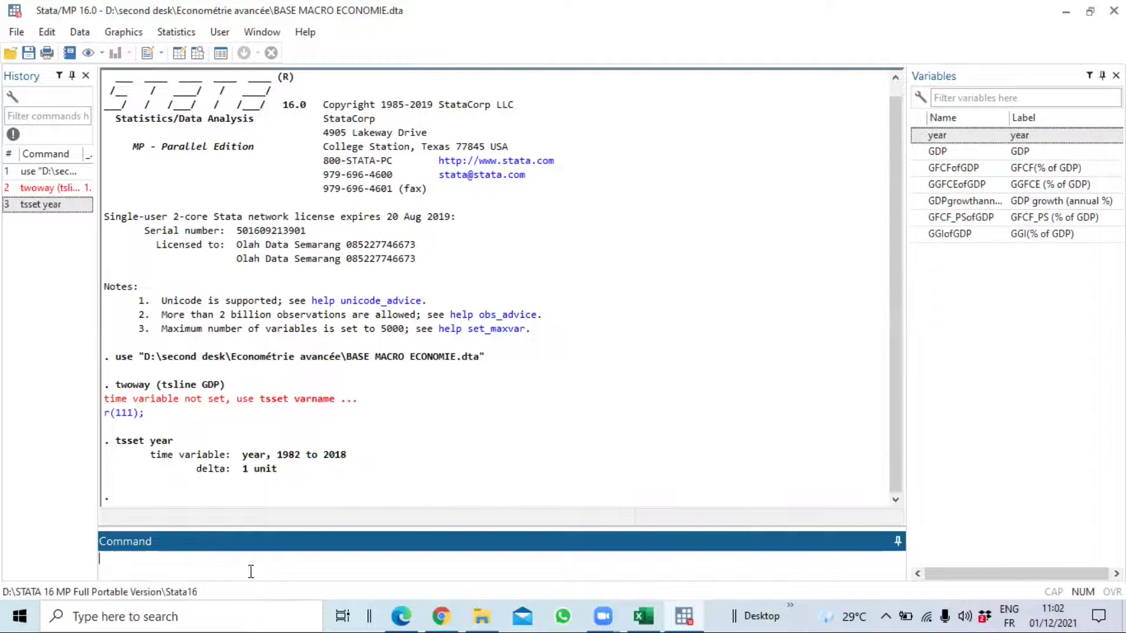
pyautogui.moveTo(114, 440); pyautogui.dragTo(364, 478)
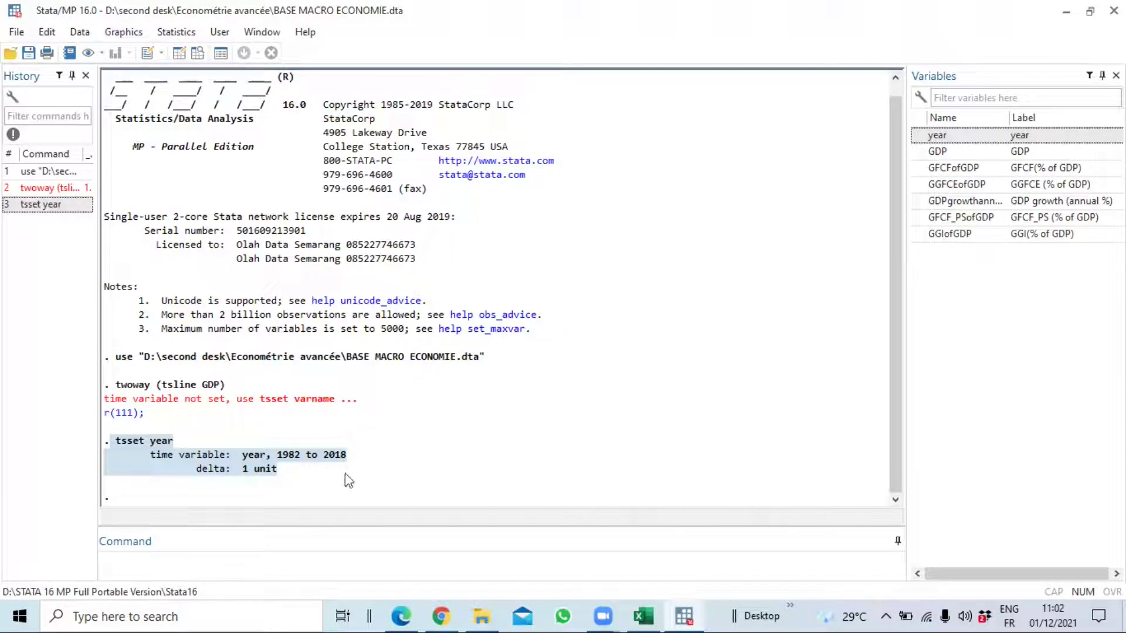
# Copy the earlier command twoway (tsline GDP) from the results and run it again to plot GDP over time
pyautogui.moveTo(225, 384); pyautogui.dragTo(116, 389)
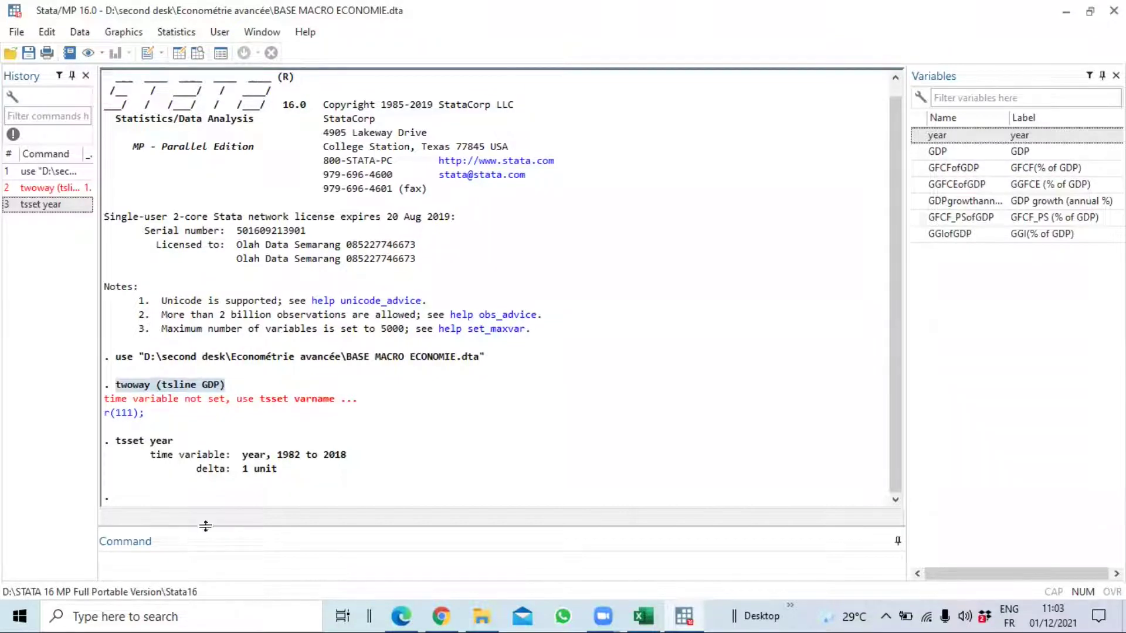
pyautogui.rightClick(168, 386)
pyautogui.click(198, 392)
pyautogui.click(127, 560)
pyautogui.write('v')
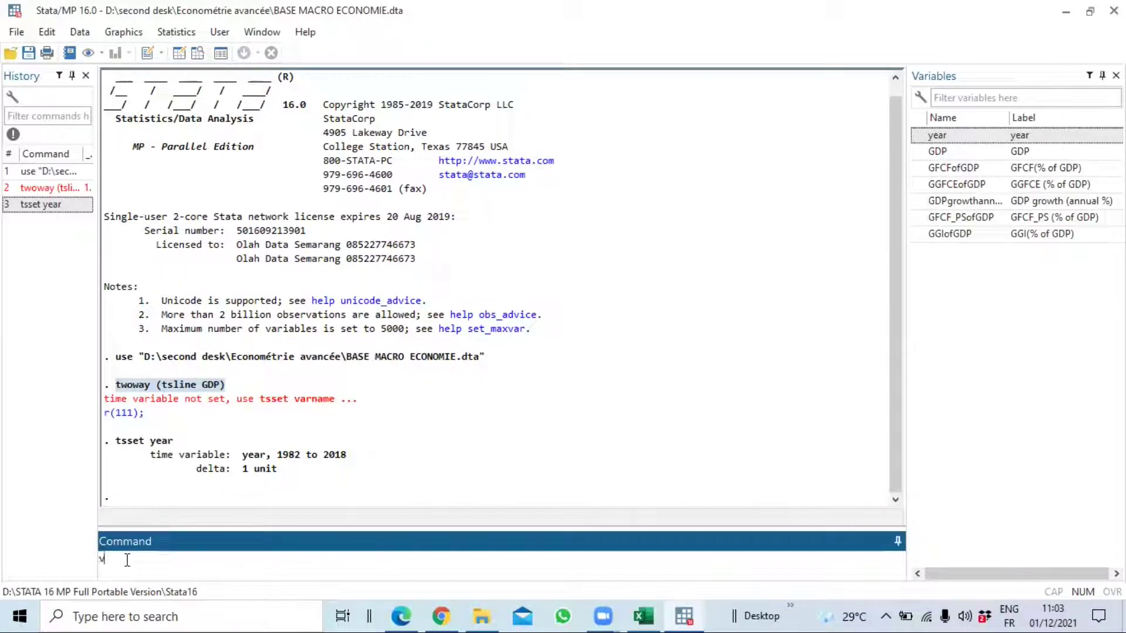
pyautogui.press('BackSpace')
pyautogui.hotkey('ctrl', 'v')
pyautogui.press('Return')
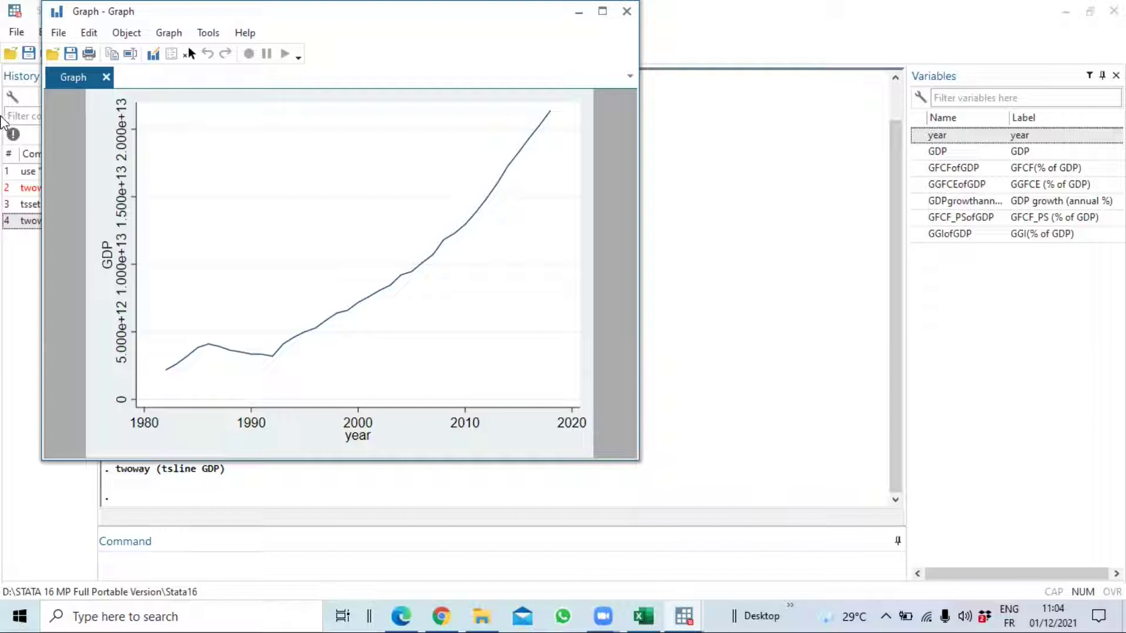
# Examine the GDP line graph, moving its window slightly, and close it
pyautogui.click(504, 43)
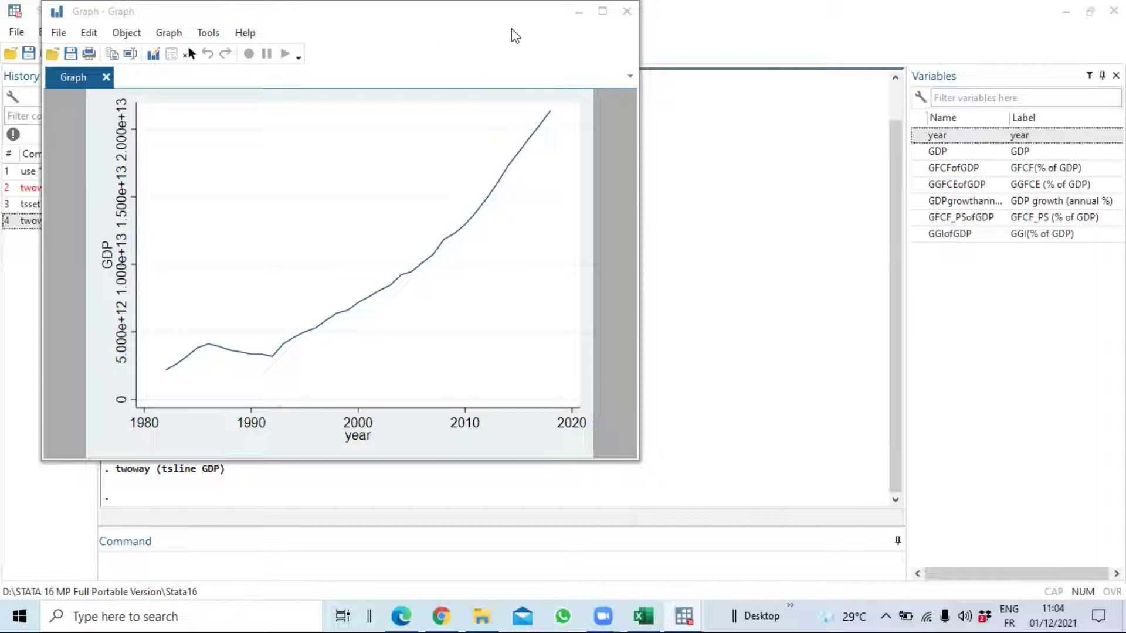
pyautogui.moveTo(515, 12); pyautogui.dragTo(544, 75)
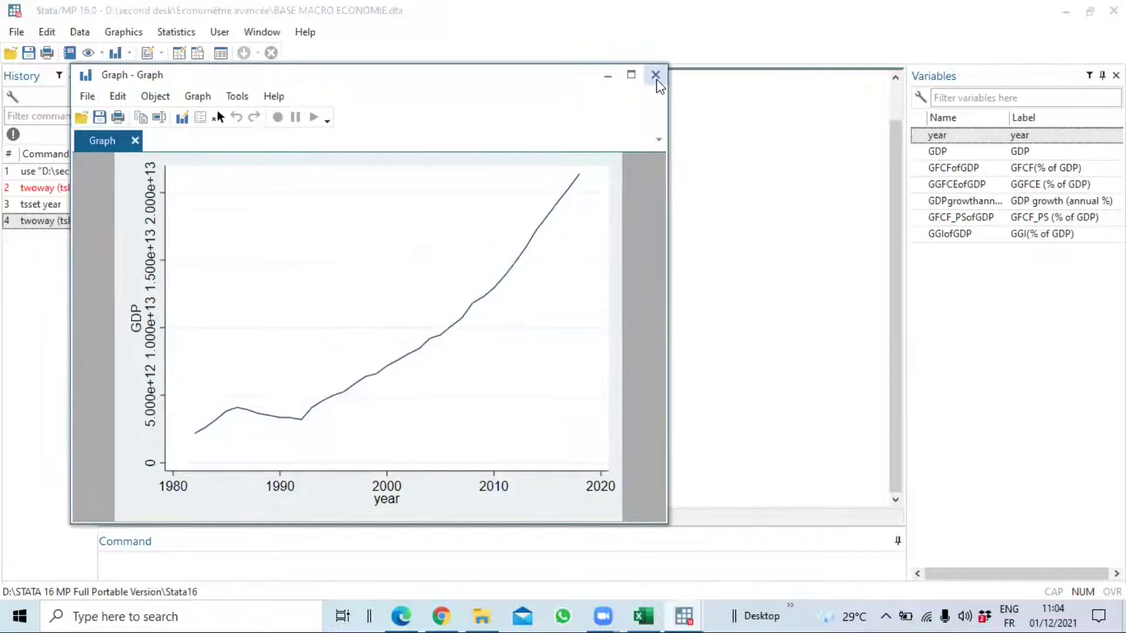
pyautogui.click(655, 75)
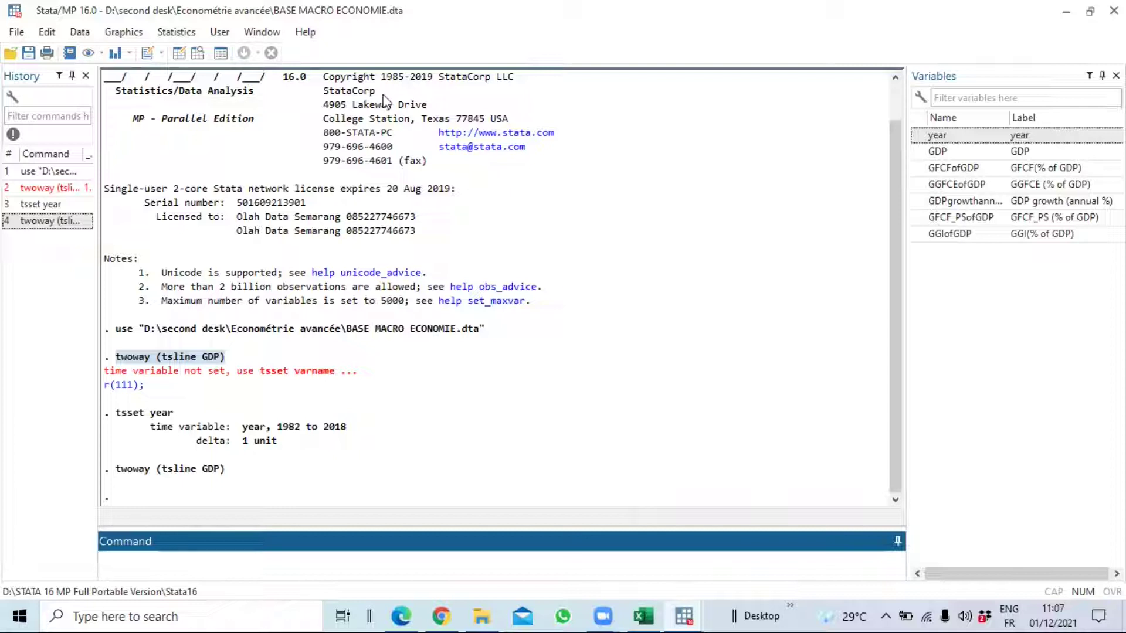
# Open a new untitled do-file in the Do-file Editor, bring it back to the front and place the cursor on line 1
pyautogui.click(145, 53)
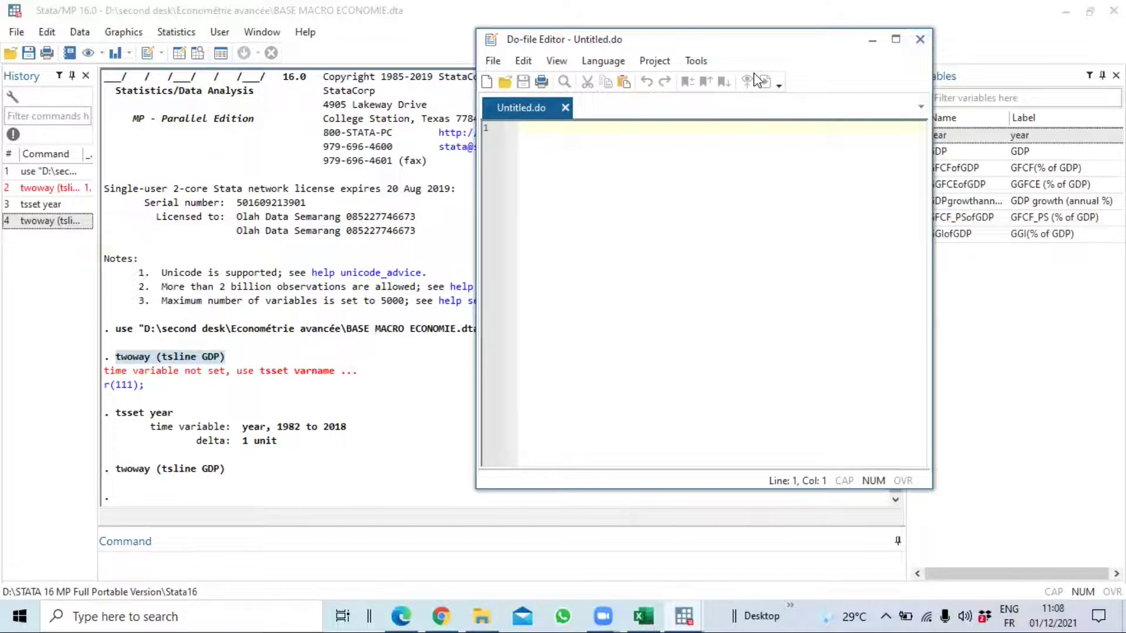
pyautogui.click(222, 17)
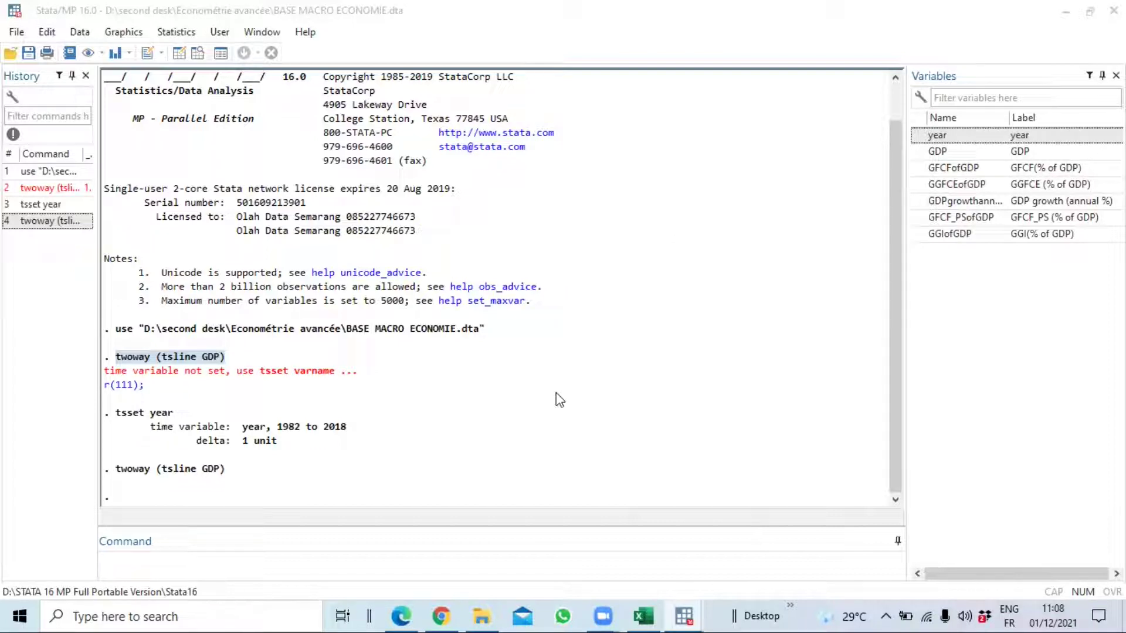
pyautogui.moveTo(686, 616)
pyautogui.click(809, 553)
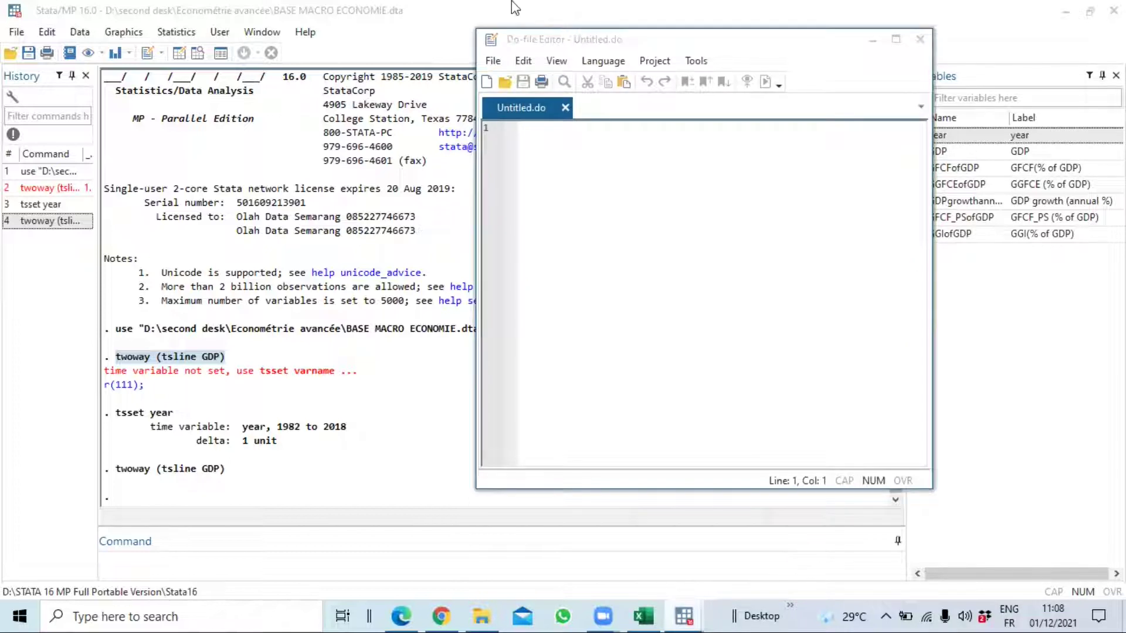
pyautogui.click(537, 126)
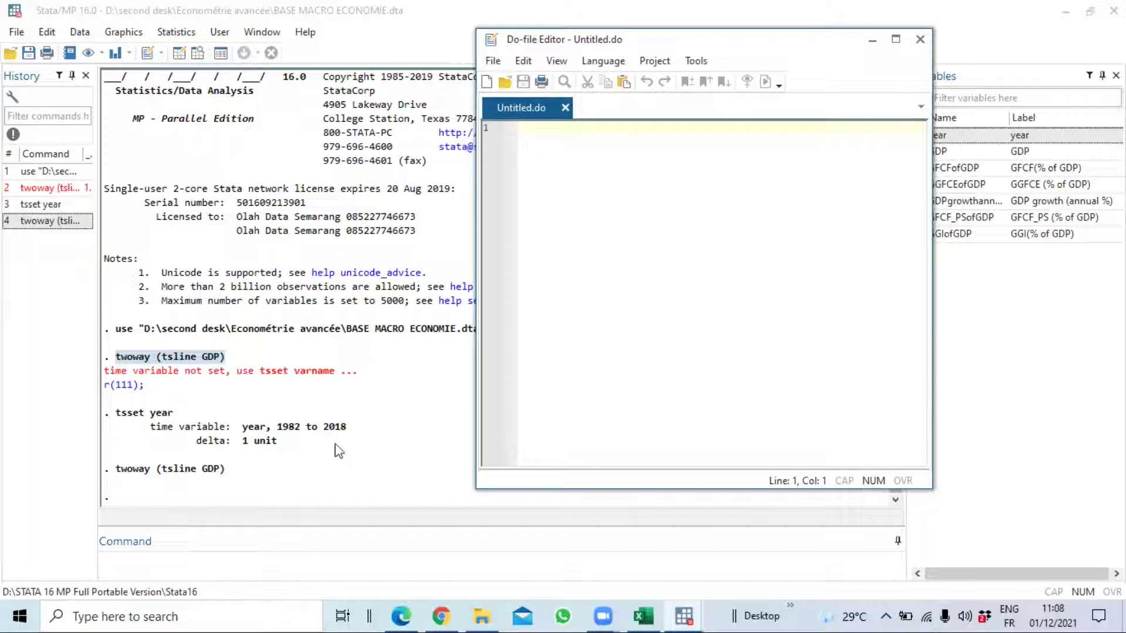
# Copy the command tsset year from the results and bring the untitled do-file back to the front
pyautogui.click(216, 356)
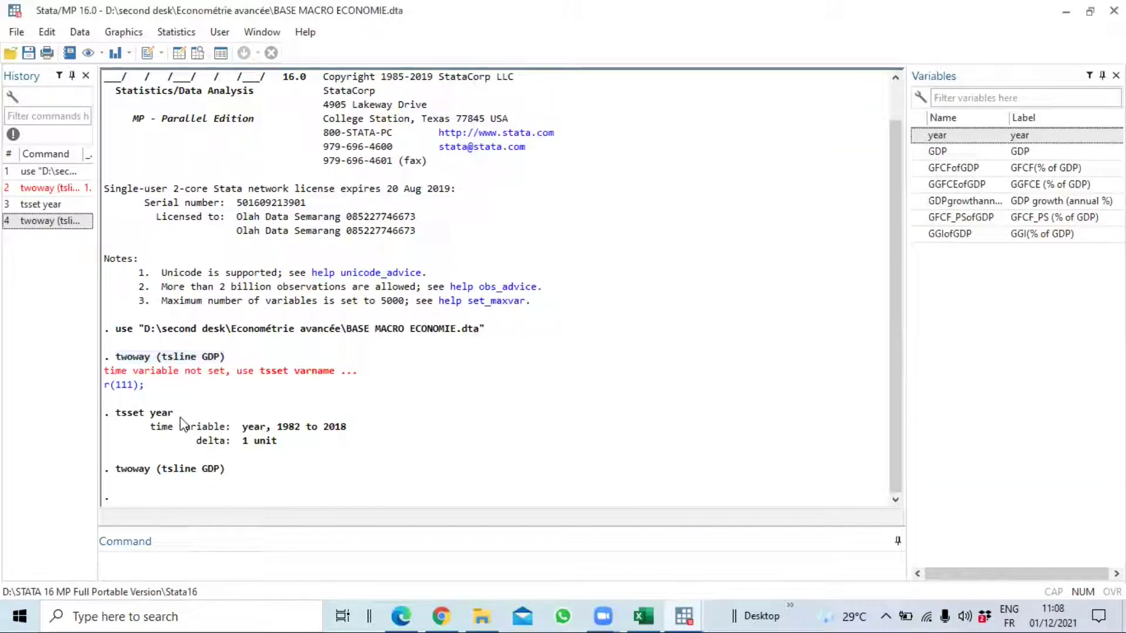
pyautogui.moveTo(167, 416); pyautogui.dragTo(117, 416)
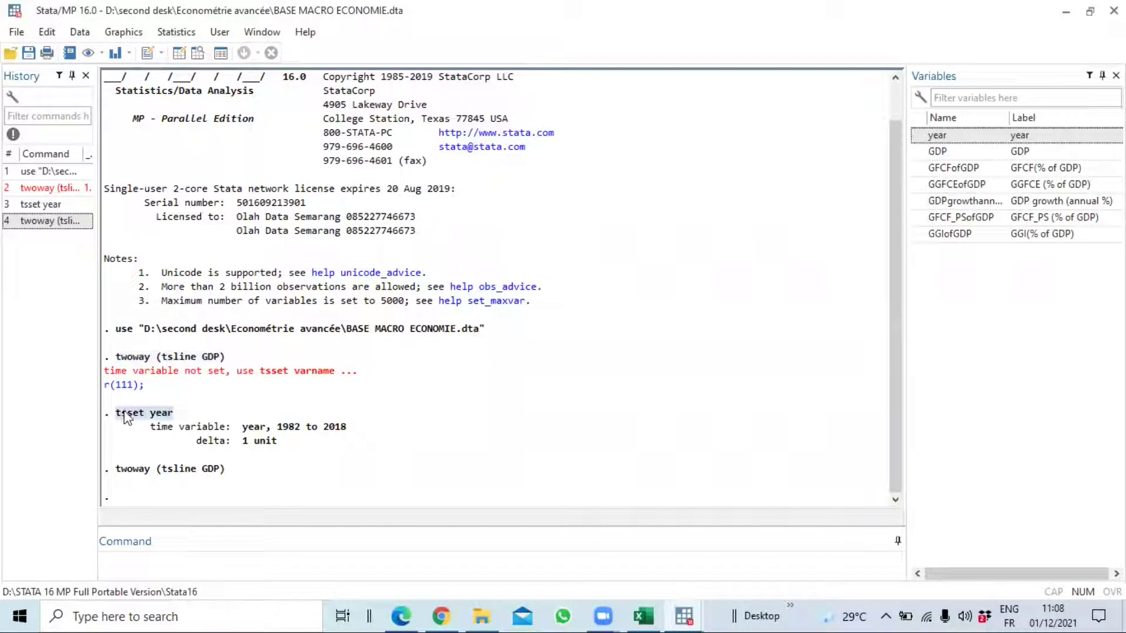
pyautogui.rightClick(124, 414)
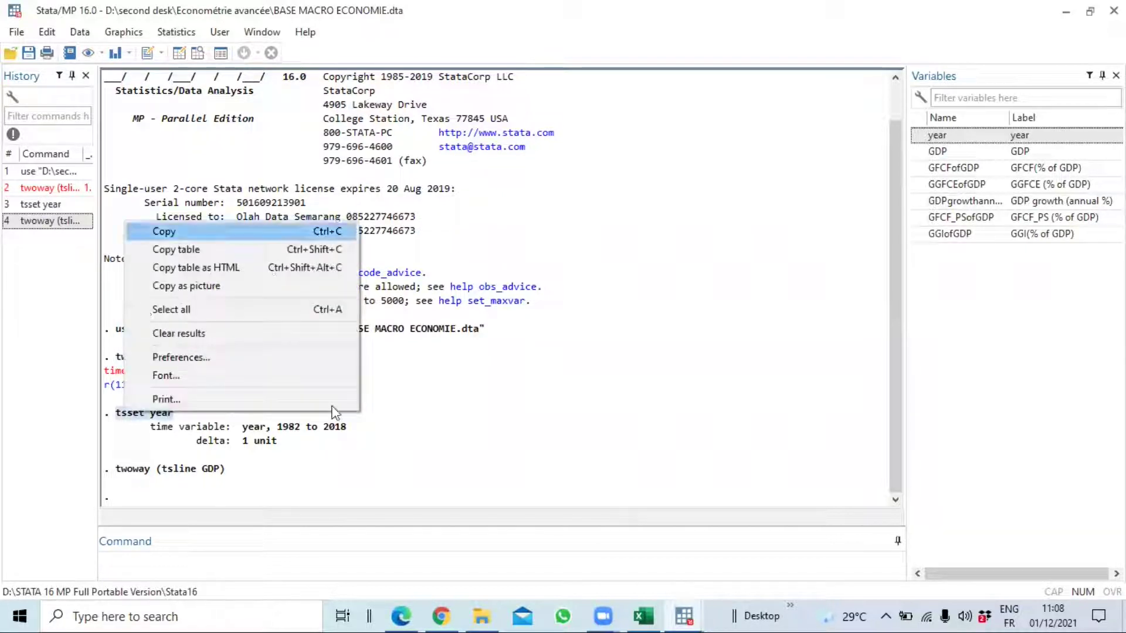
pyautogui.click(683, 616)
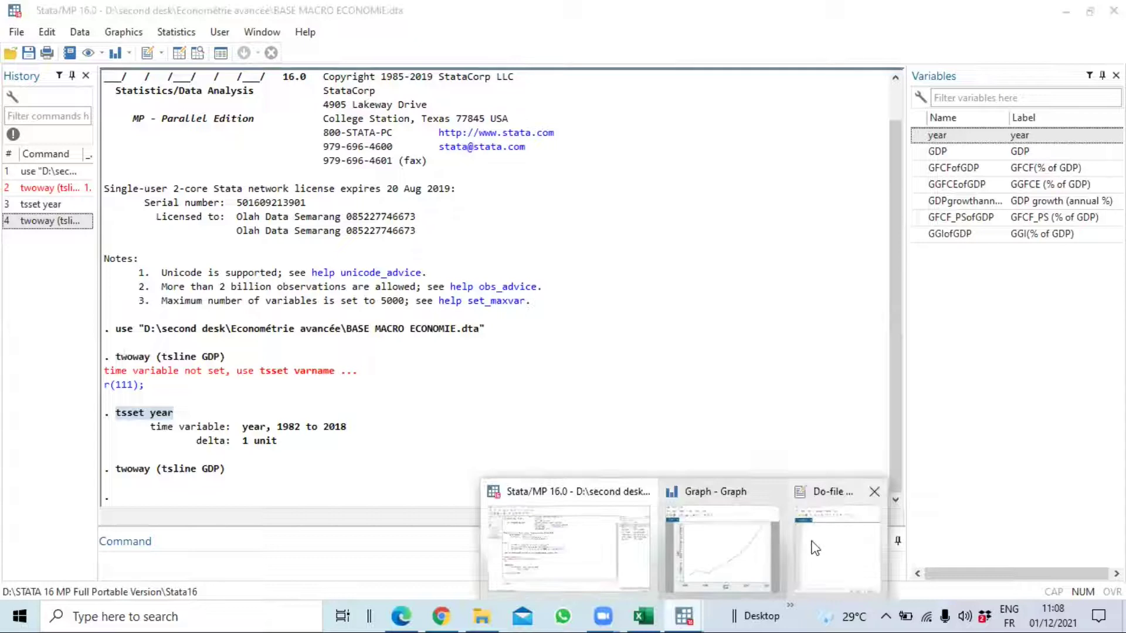
pyautogui.click(815, 548)
# Write the comment "//définir la variable temporelle" on line 2 of the do-file, with the command tsset year on line 3
pyautogui.press('Return')
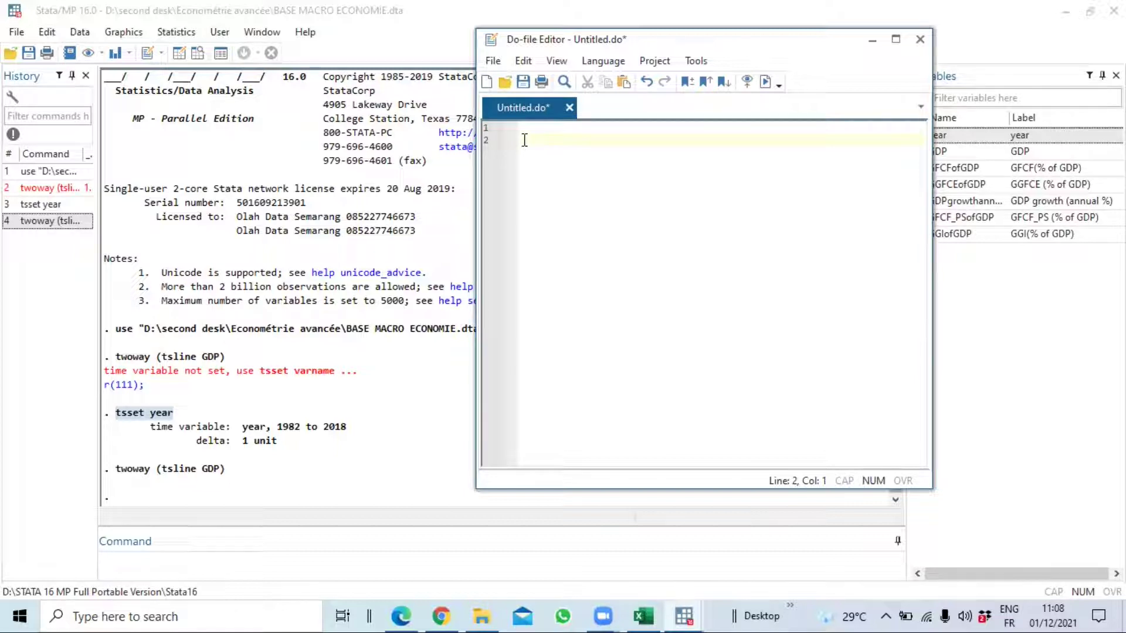
pyautogui.write('//définir la variable')
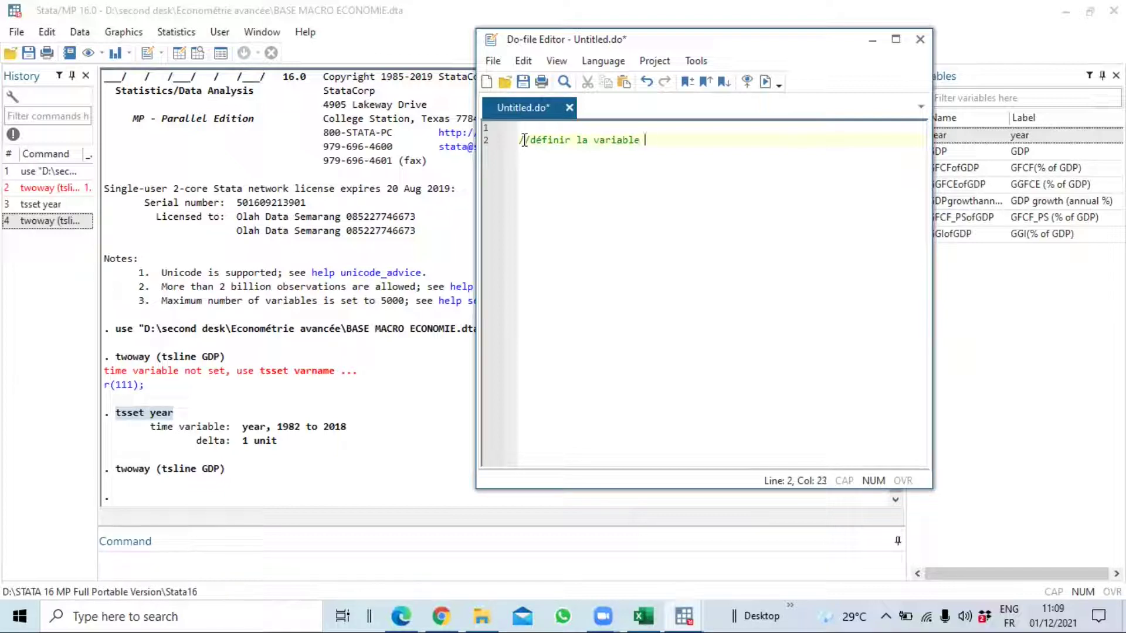
pyautogui.write(' temporelle')
pyautogui.press('Return')
pyautogui.write('tsset year')
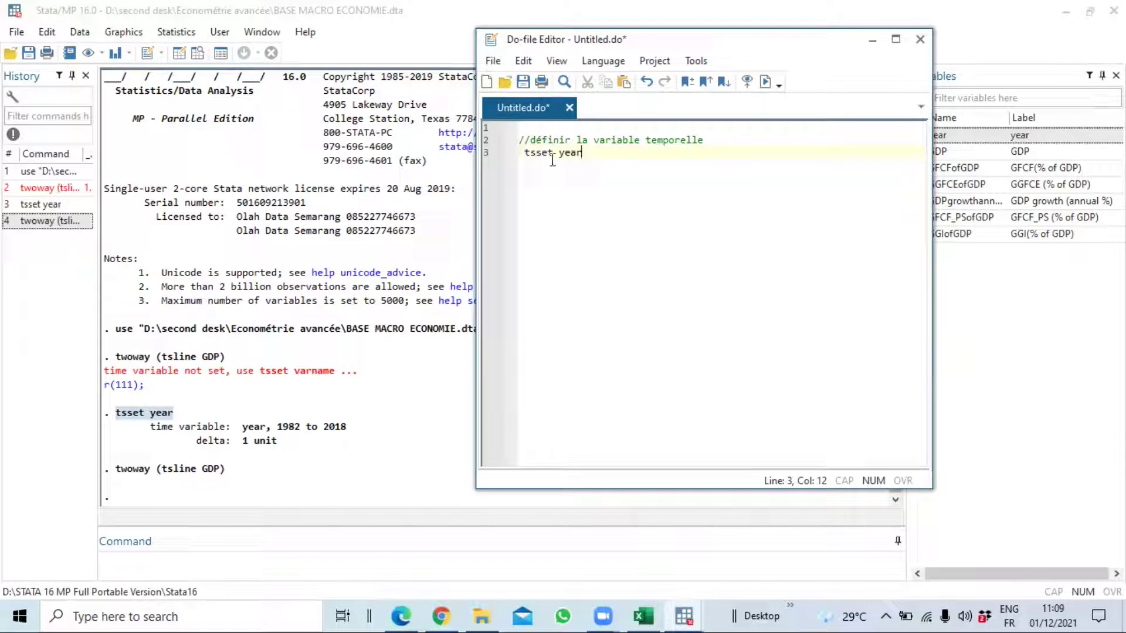
# Highlight the tsset year command on line 3 and the variable name year in it
pyautogui.click(525, 151)
pyautogui.moveTo(525, 151); pyautogui.dragTo(582, 153)
pyautogui.click(561, 153)
pyautogui.press('Left')
pyautogui.doubleClick(565, 152)
# Save the do-file as "dofile tuto" in the Économétrie avancée folder
pyautogui.click(522, 81)
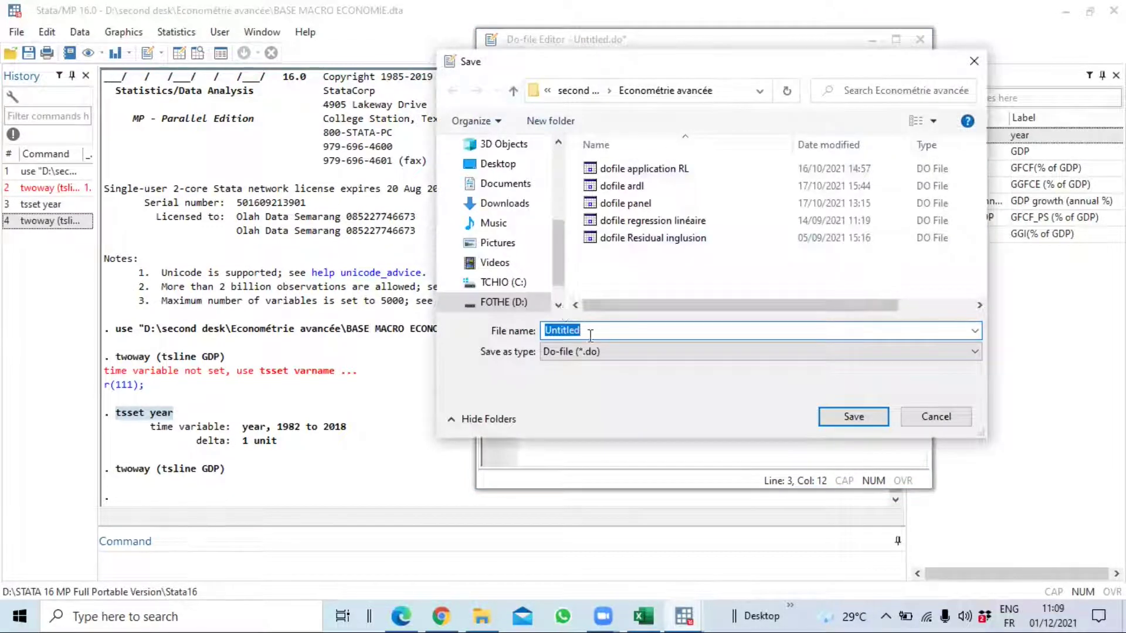
pyautogui.write('o')
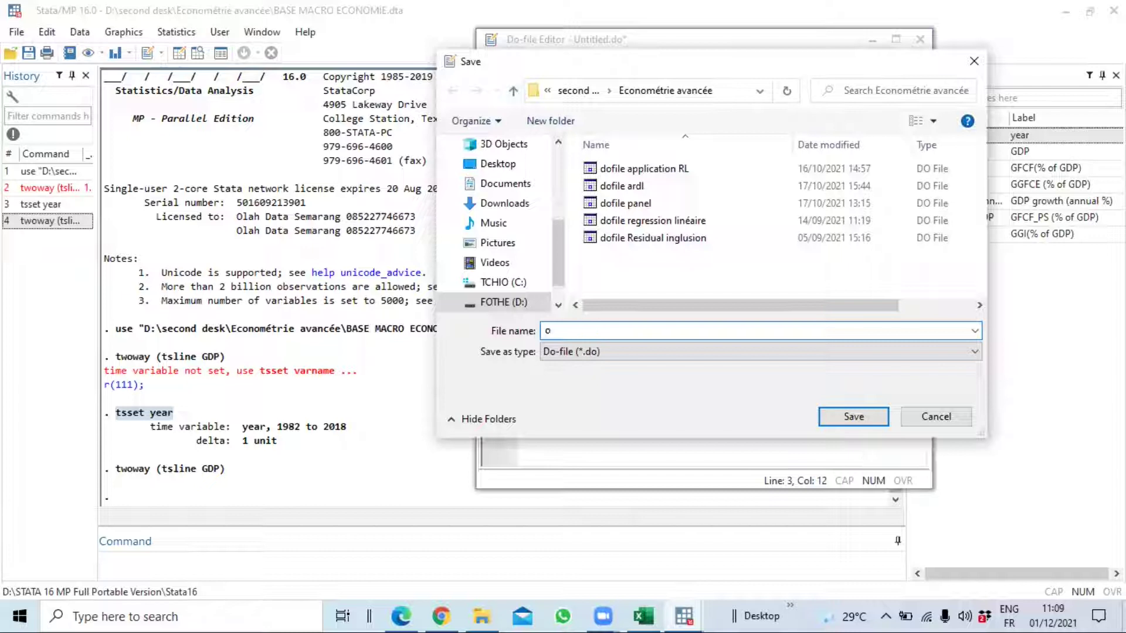
pyautogui.write('file')
pyautogui.press('BackSpace')
pyautogui.press('BackSpace')
pyautogui.press('BackSpace')
pyautogui.press('BackSpace')
pyautogui.press('BackSpace')
pyautogui.write('dofile')
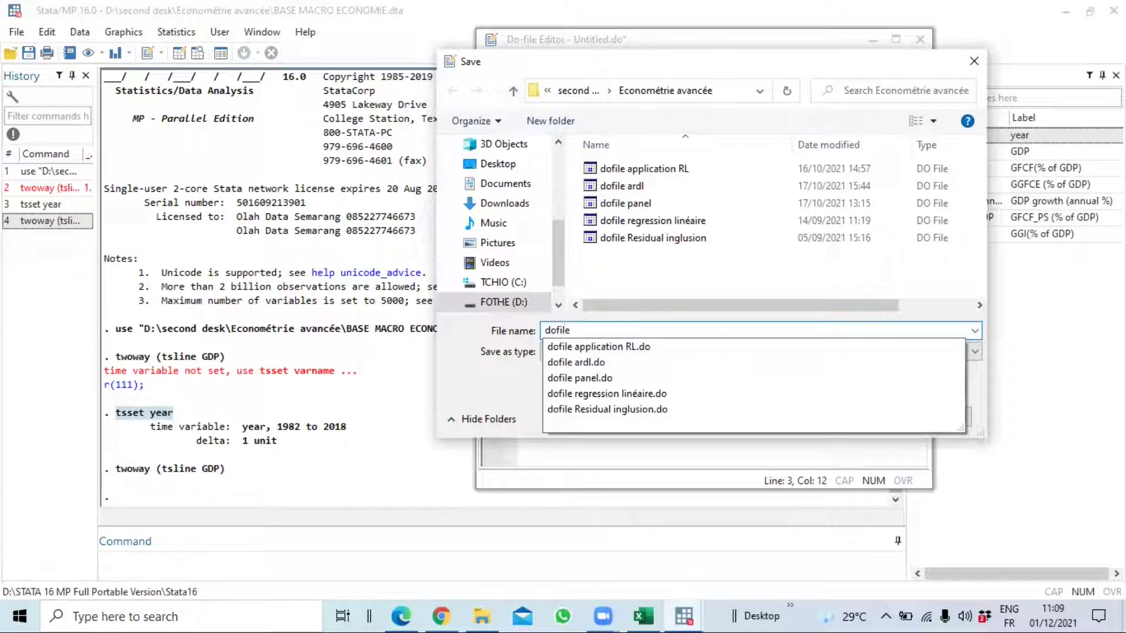
pyautogui.write(' tuto')
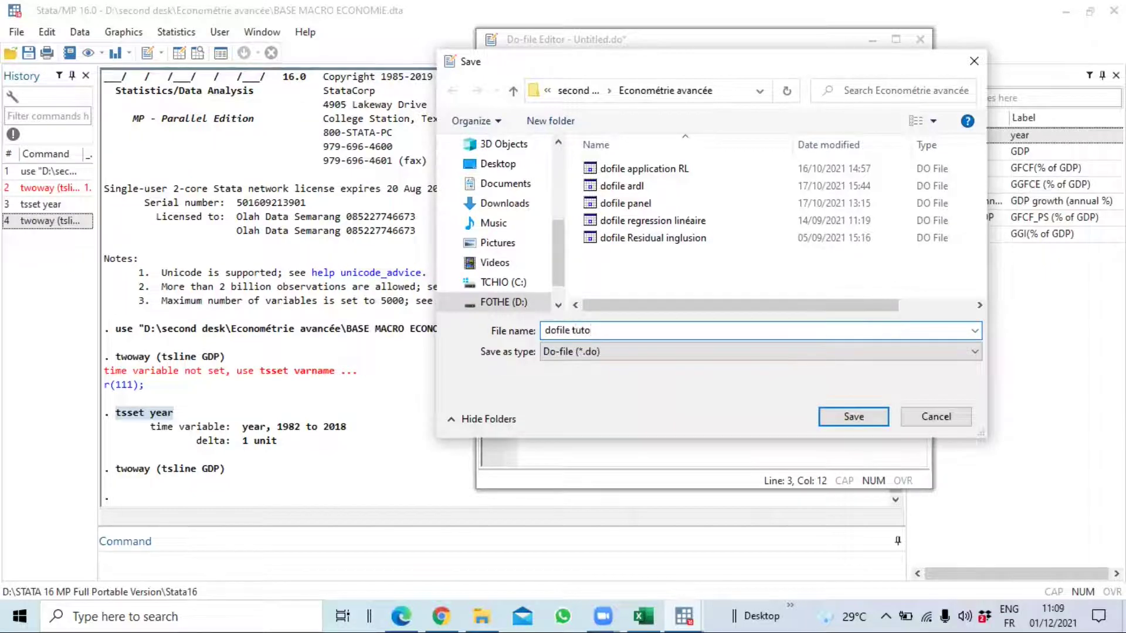
pyautogui.press('Return')
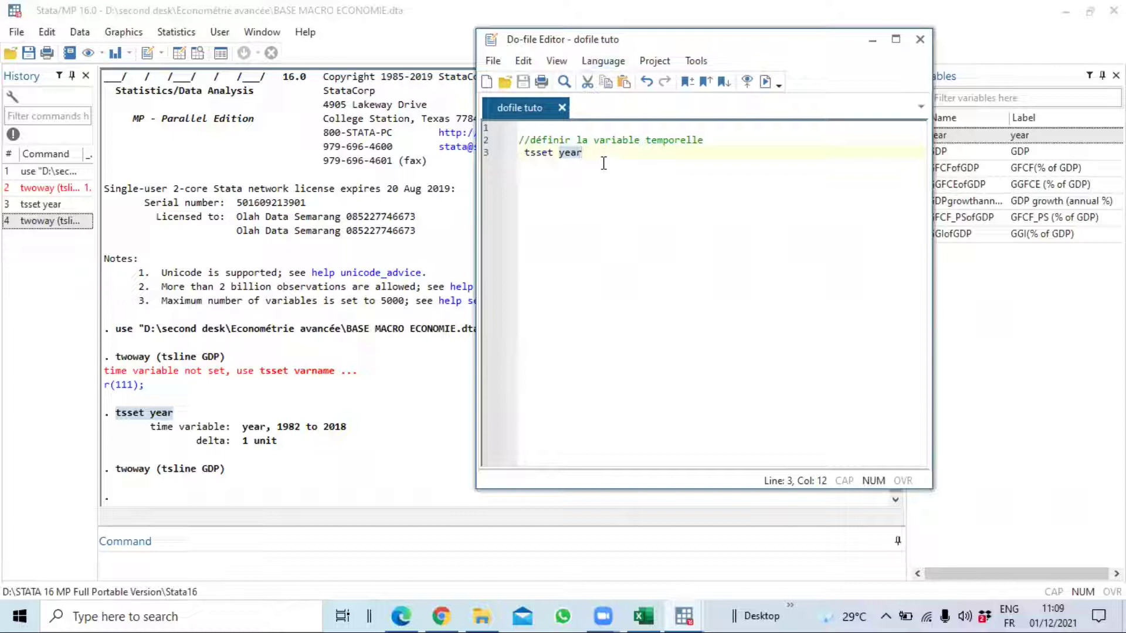
pyautogui.press('BackSpace')
pyautogui.press('Return')
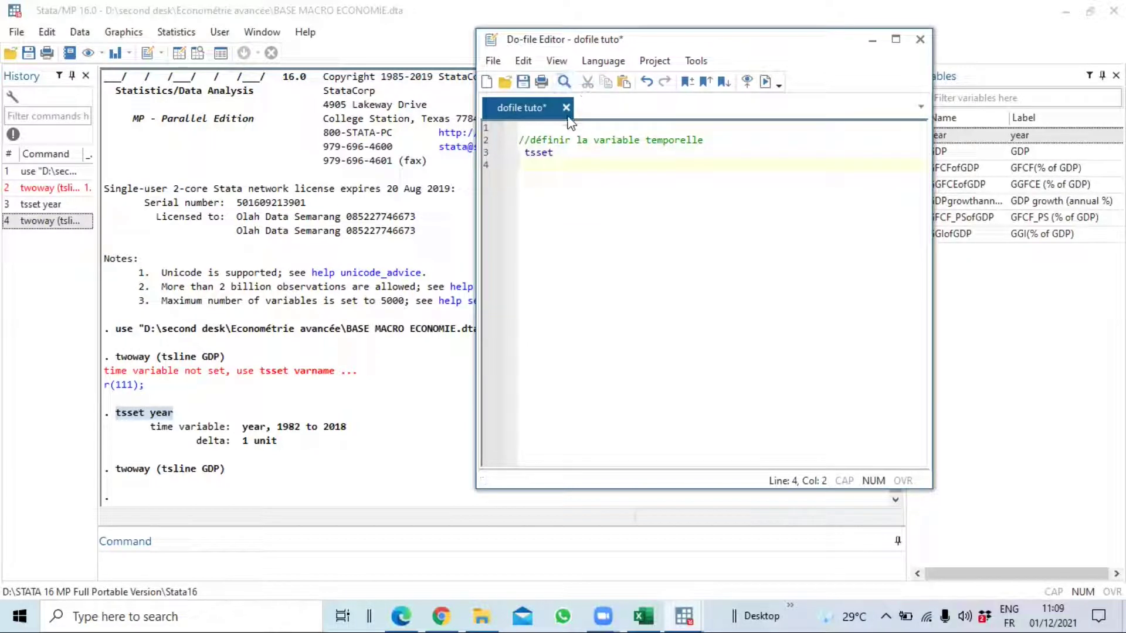
pyautogui.click(650, 86)
pyautogui.click(649, 86)
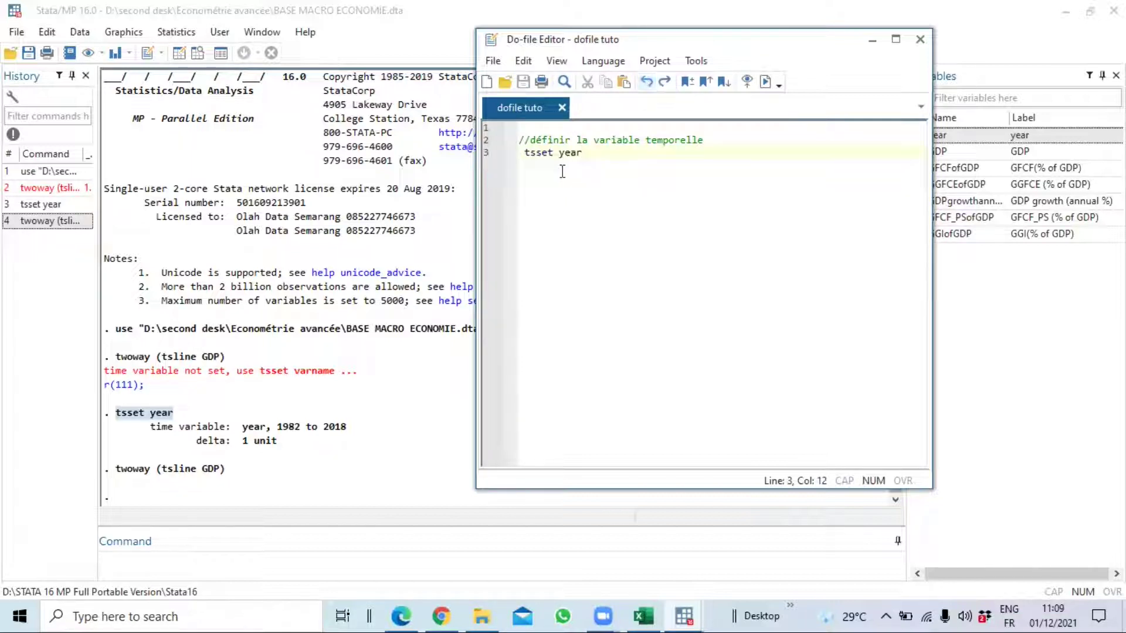
# Add the comment "//graphs d'évolution des variable dans le temps" on line 4, below the tsset year command
pyautogui.press('Return')
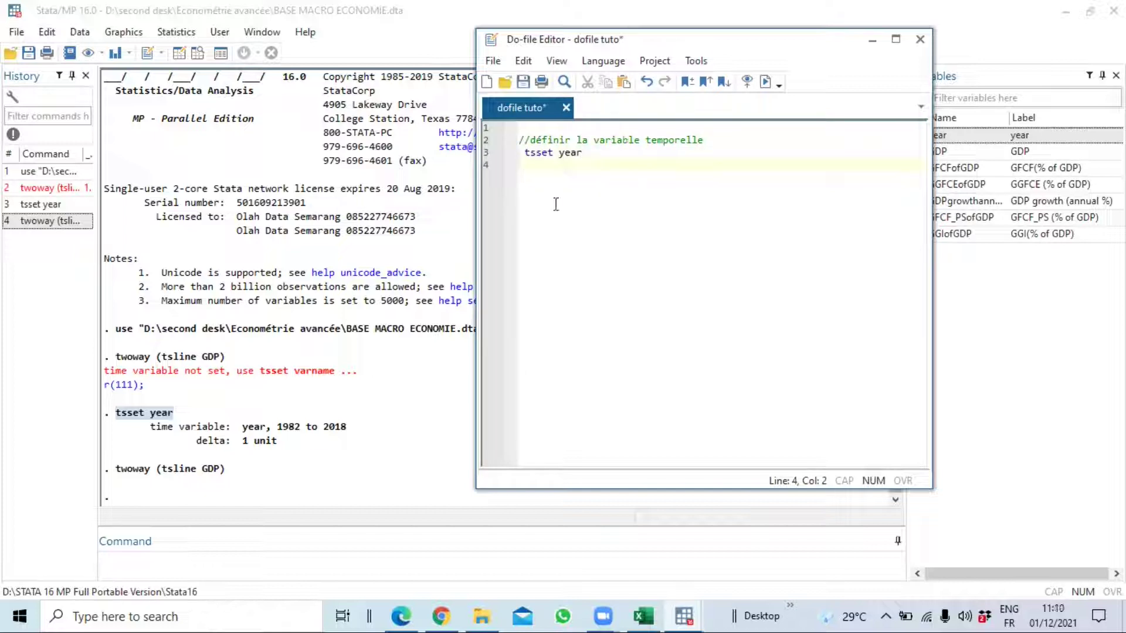
pyautogui.write("//graphs d'")
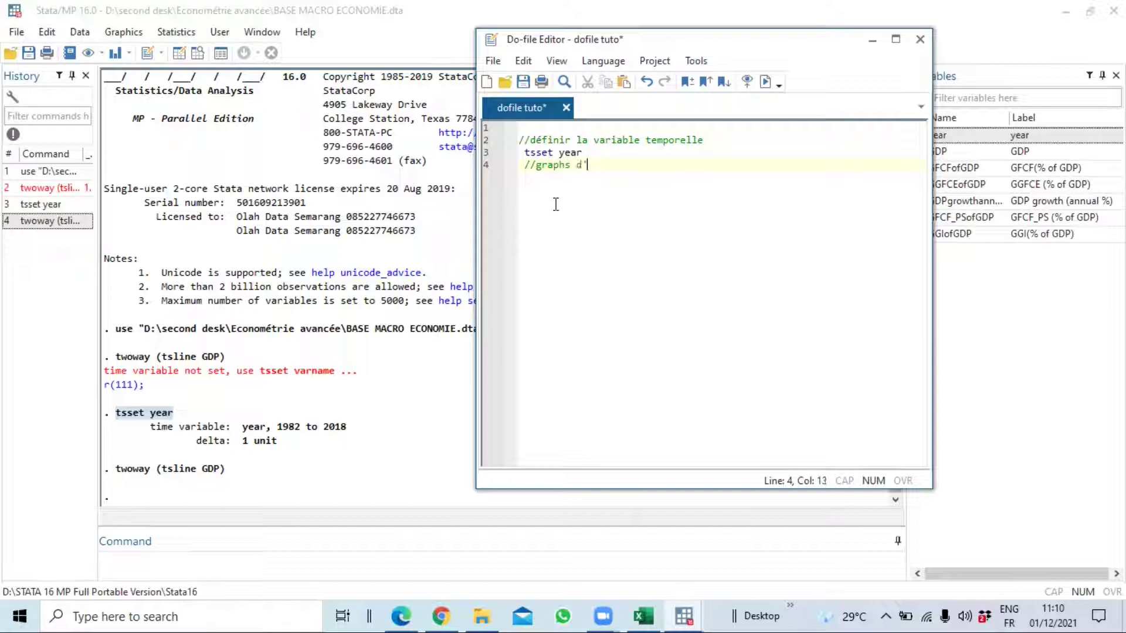
pyautogui.write('e')
pyautogui.press('BackSpace')
pyautogui.write('évolution')
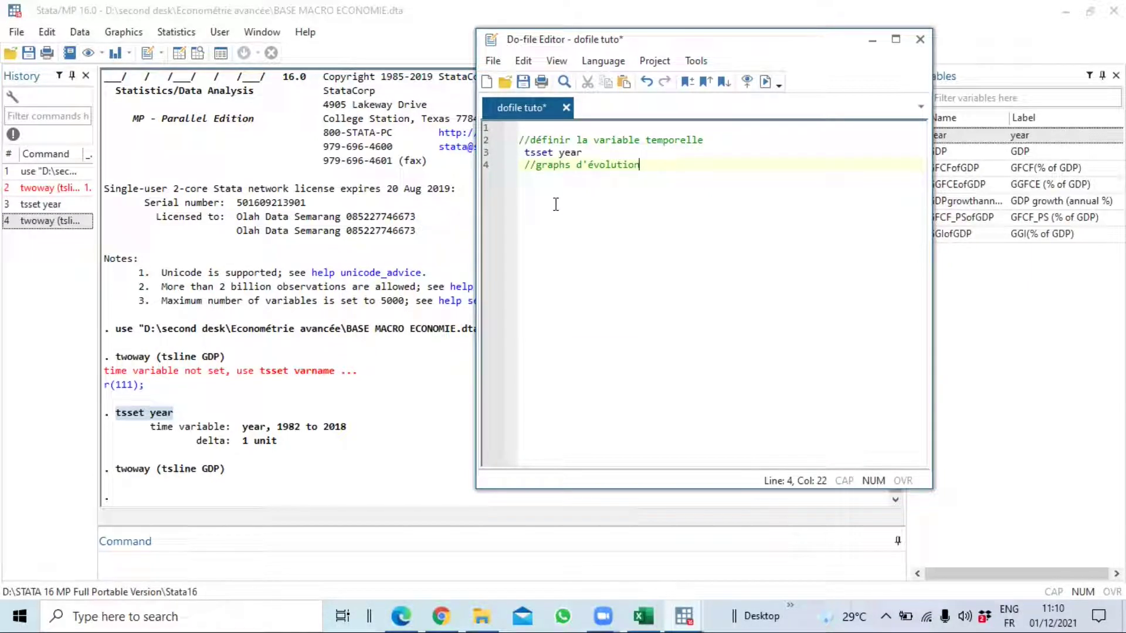
pyautogui.write(' des vari')
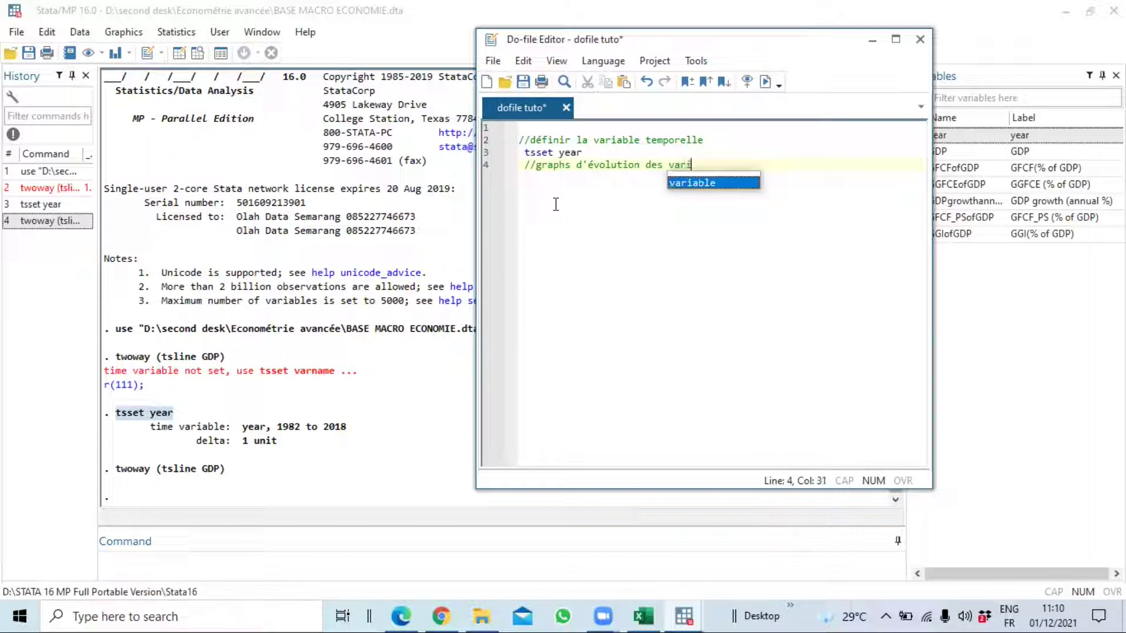
pyautogui.write('able da')
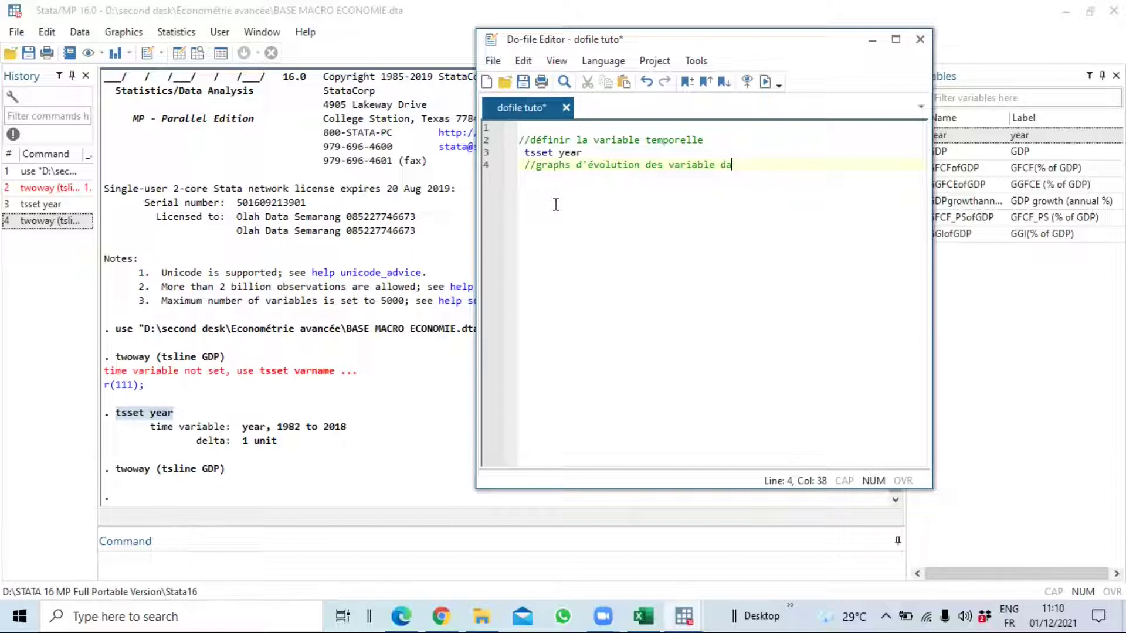
pyautogui.write('ns le temps')
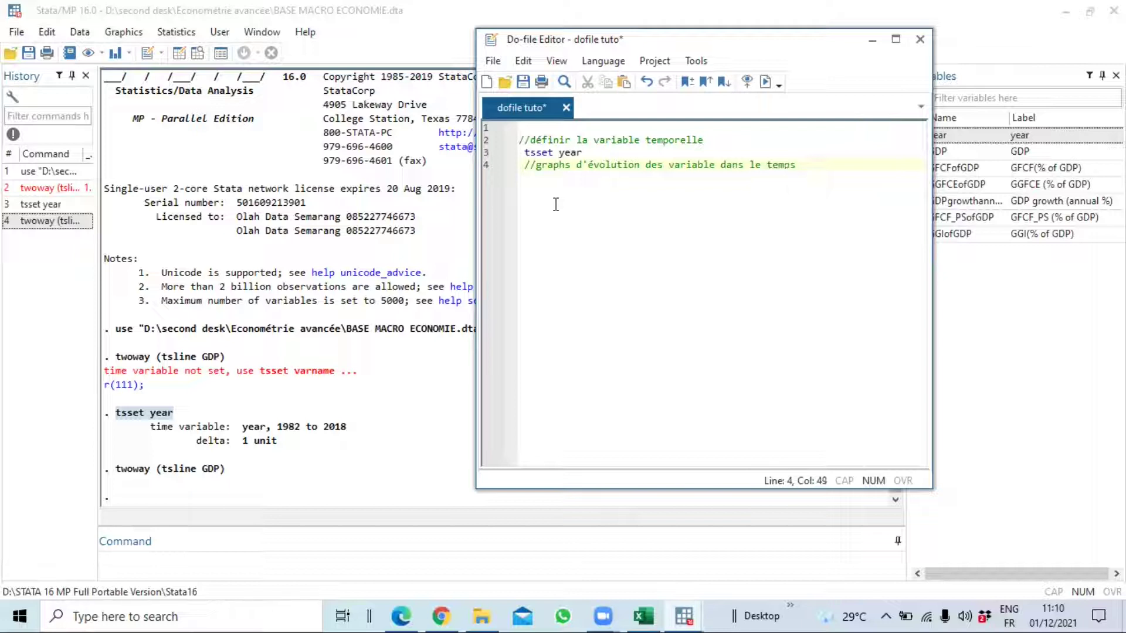
# Copy the command twoway (tsline GDP) from the results and paste it on line 6 of the do-file
pyautogui.press('Return')
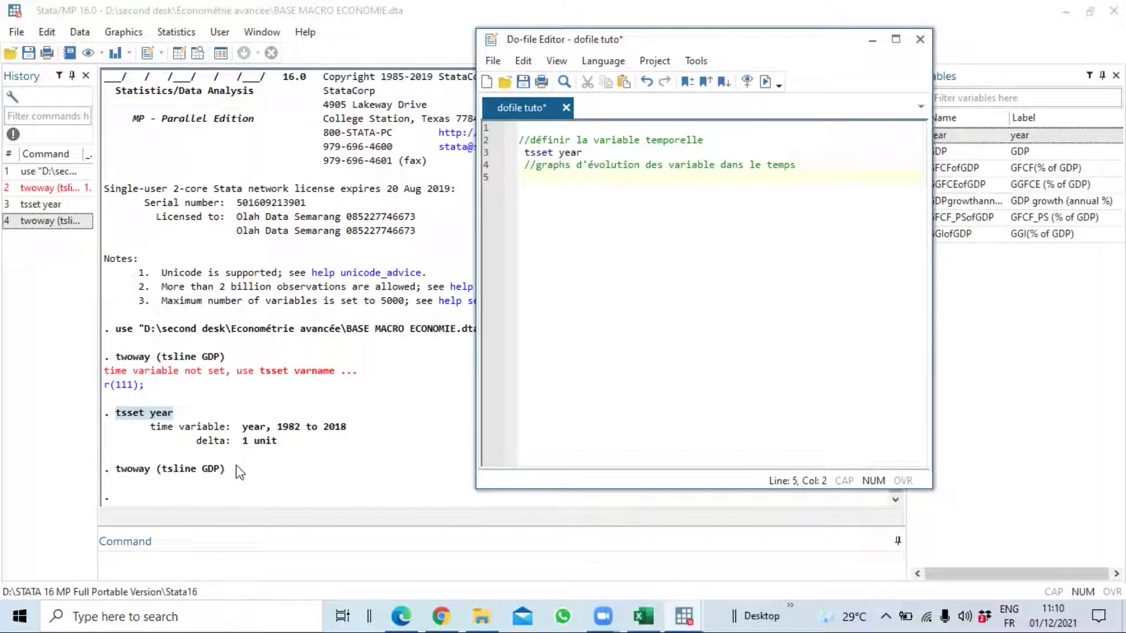
pyautogui.click(208, 474)
pyautogui.moveTo(225, 469); pyautogui.dragTo(115, 469)
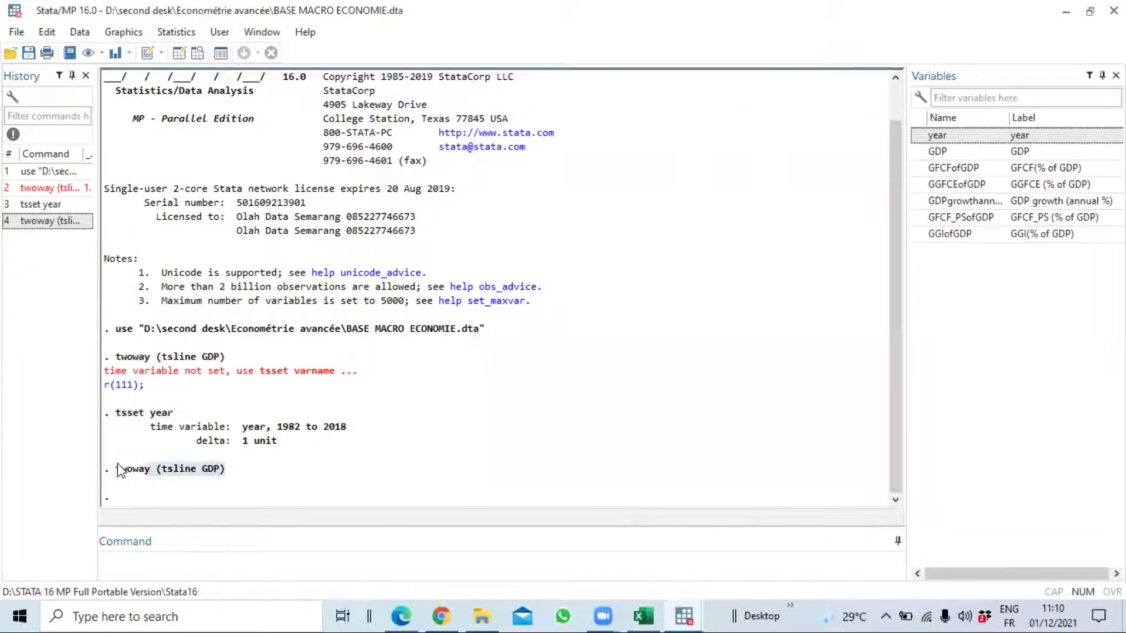
pyautogui.rightClick(146, 475)
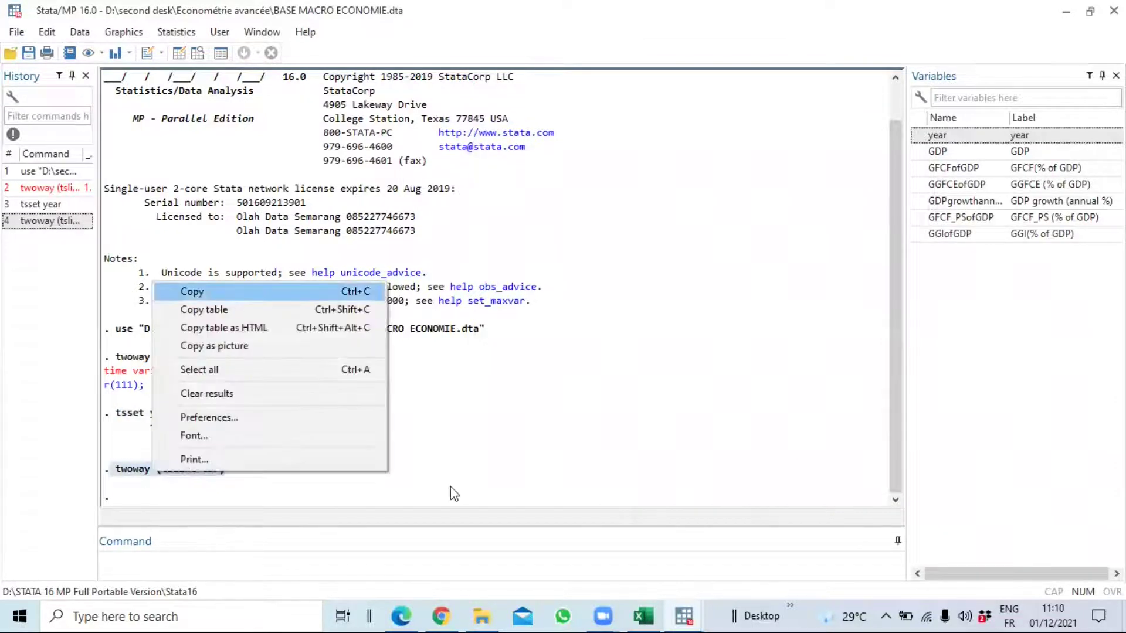
pyautogui.click(194, 291)
pyautogui.click(683, 615)
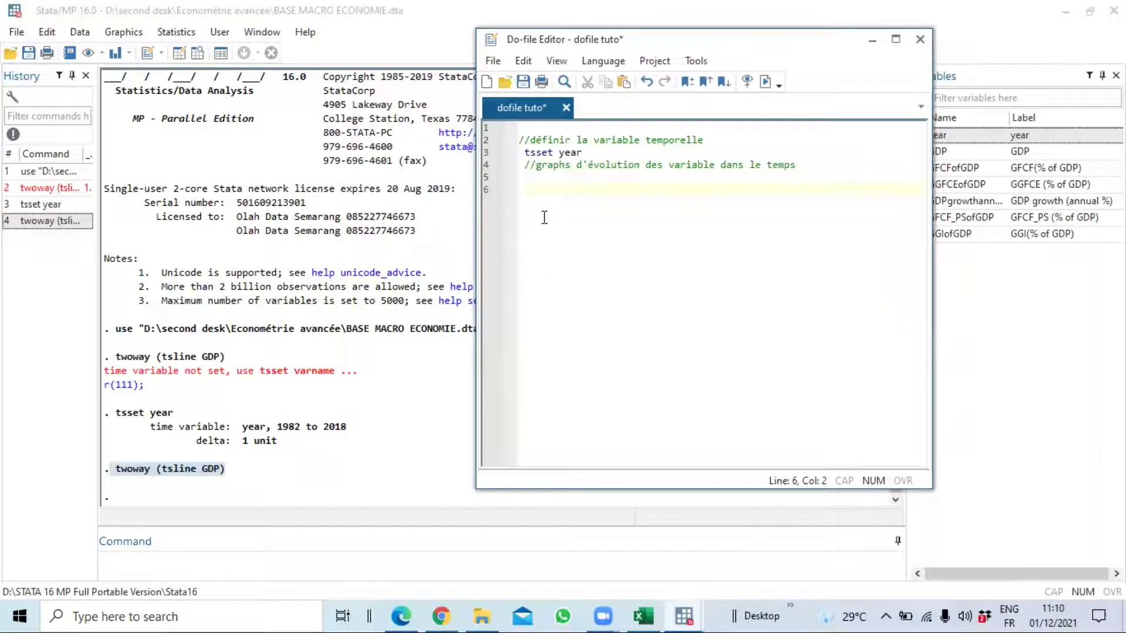
pyautogui.hotkey('ctrl', 'v')
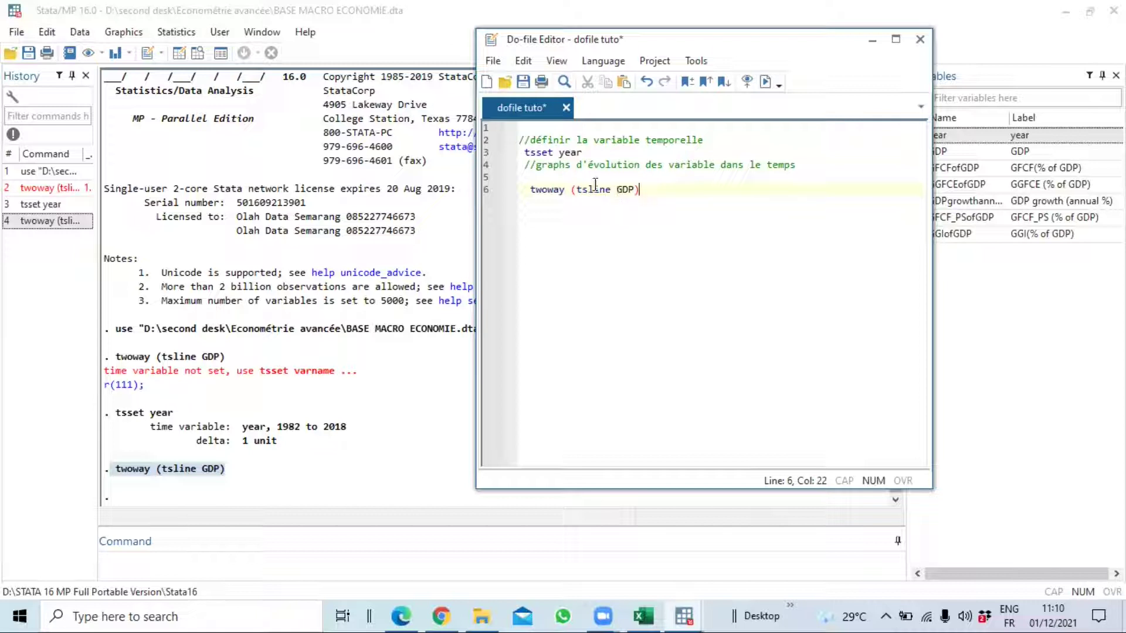
# Duplicate the command twoway (tsline GDP) from line 6 onto line 7 of the do-file
pyautogui.click(558, 152)
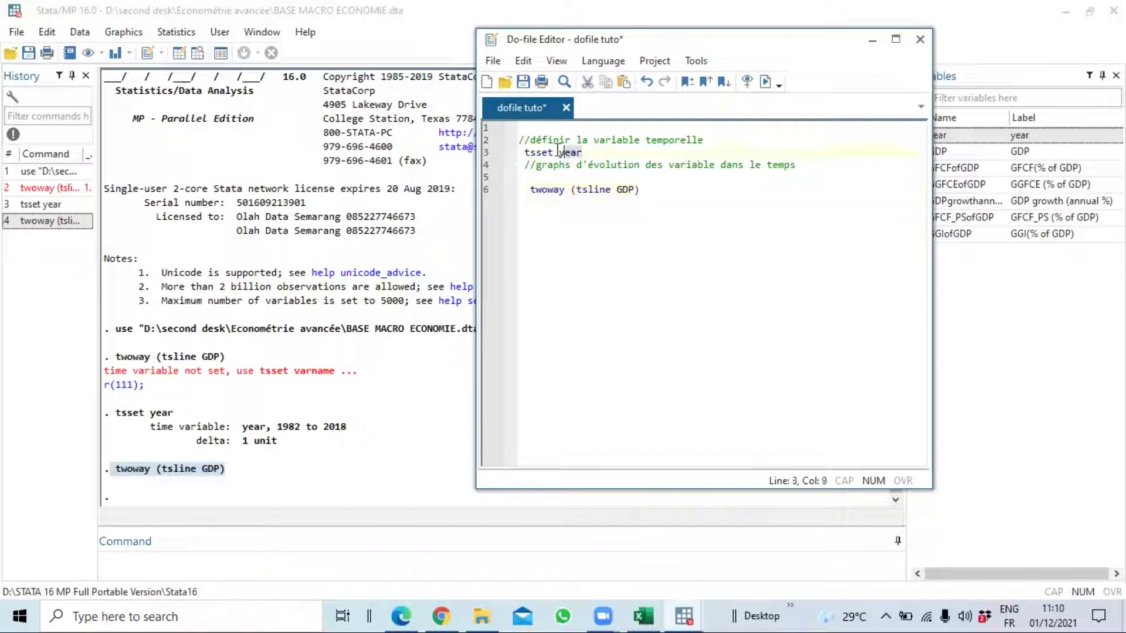
pyautogui.moveTo(558, 152); pyautogui.dragTo(525, 152)
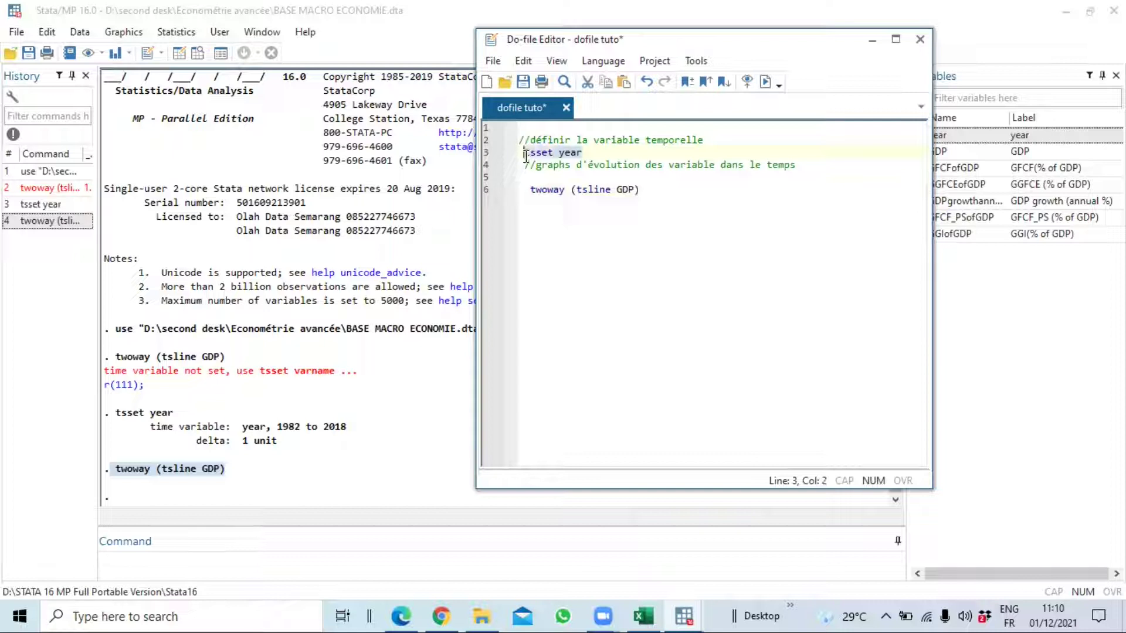
pyautogui.click(639, 189)
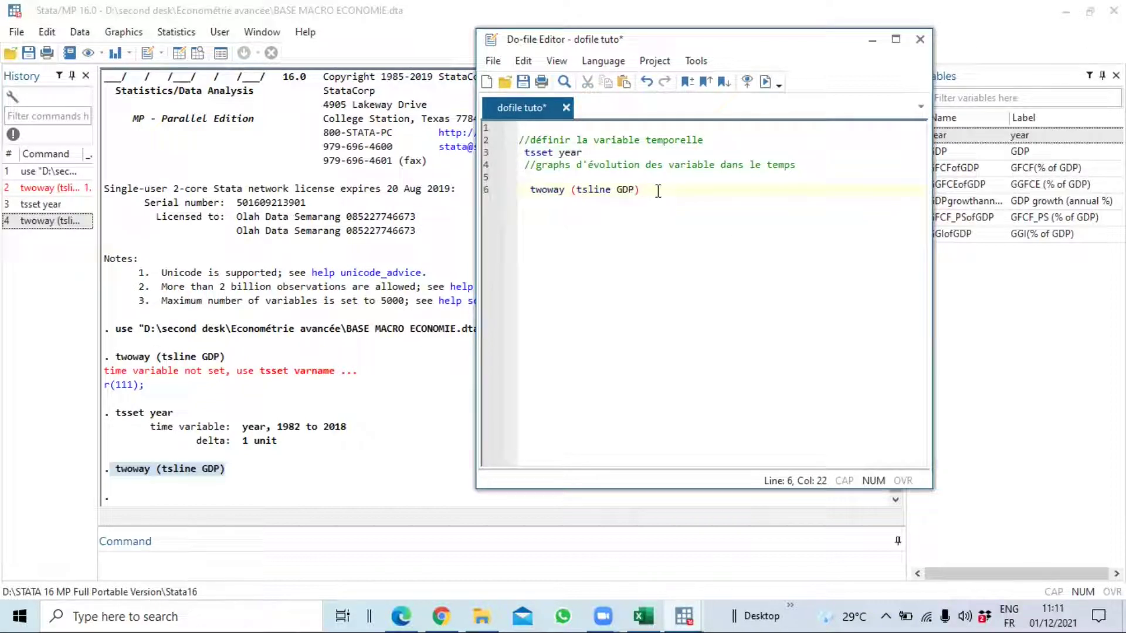
pyautogui.moveTo(658, 190); pyautogui.dragTo(530, 190)
pyautogui.rightClick(545, 192)
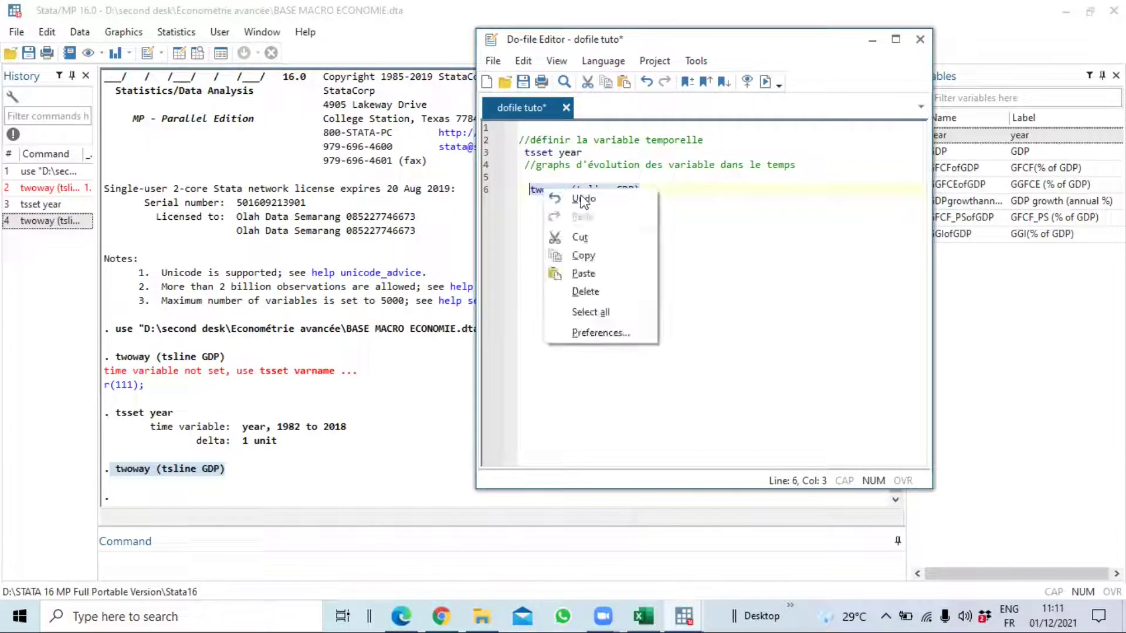
pyautogui.click(584, 256)
pyautogui.click(635, 200)
pyautogui.press('Return')
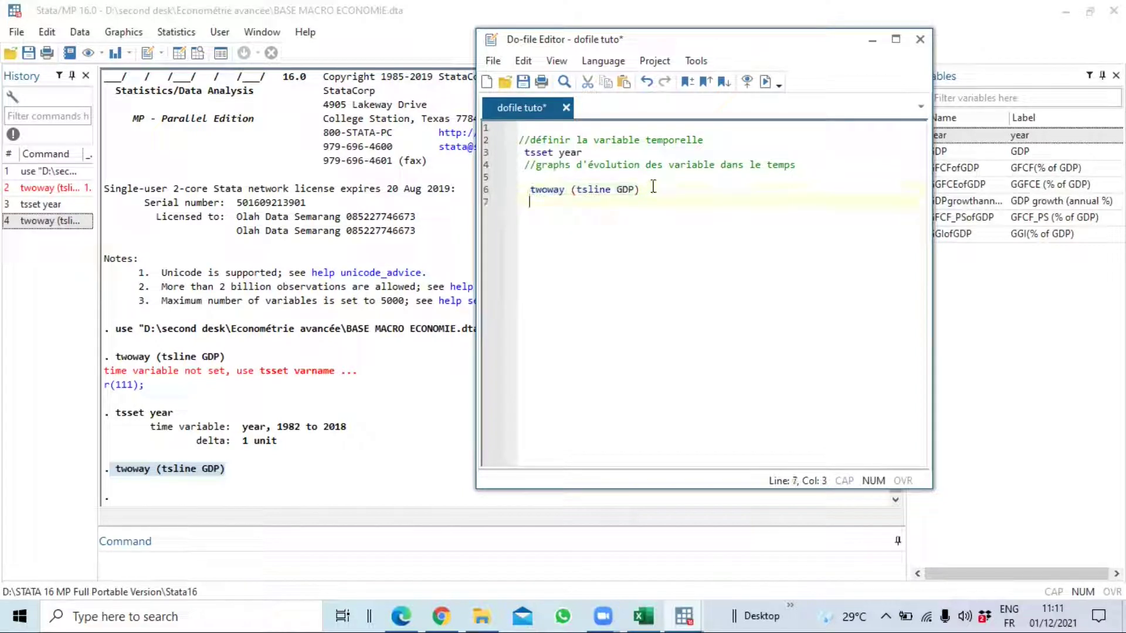
pyautogui.hotkey('ctrl', 'v')
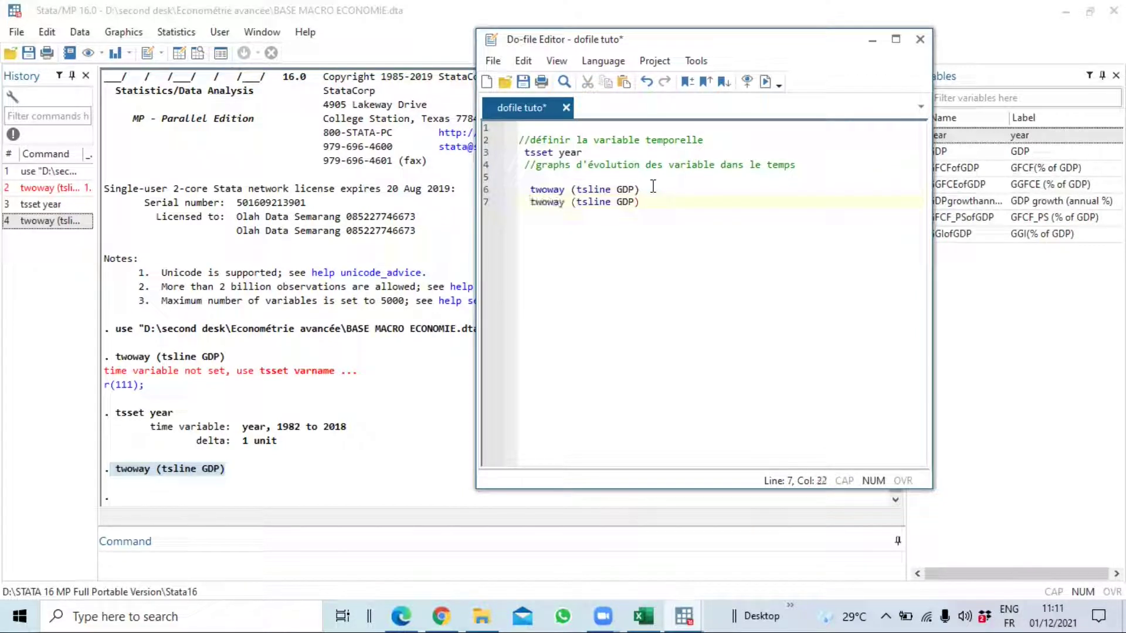
# Insert the variable name GFCFofGDP from the variable list into the main window's command line and cut it to the clipboard
pyautogui.click(992, 23)
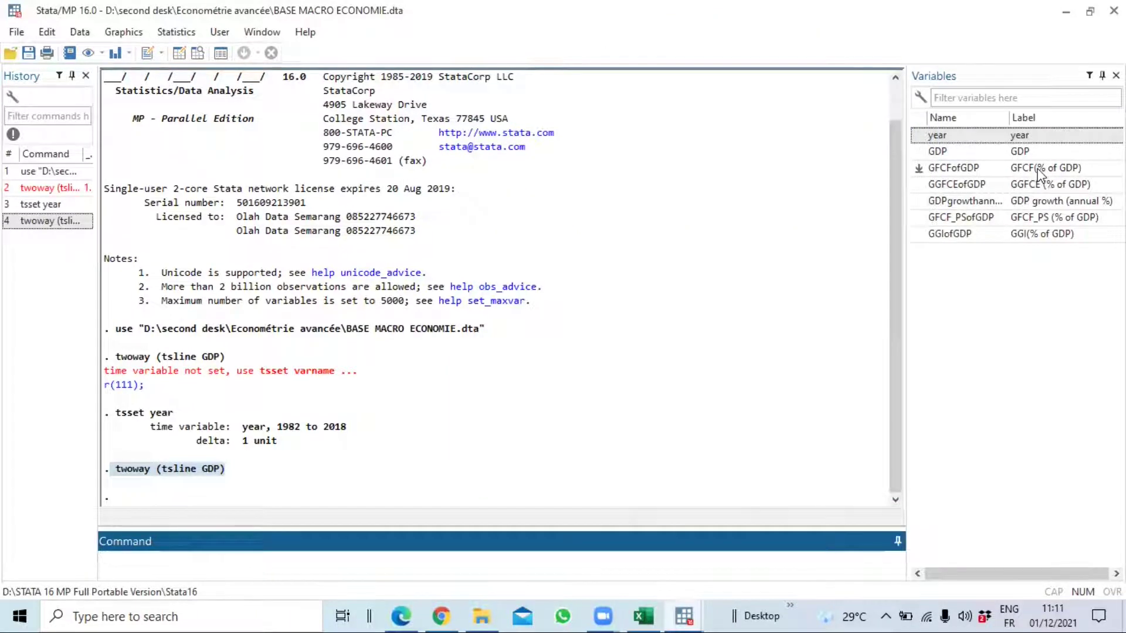
pyautogui.doubleClick(1038, 172)
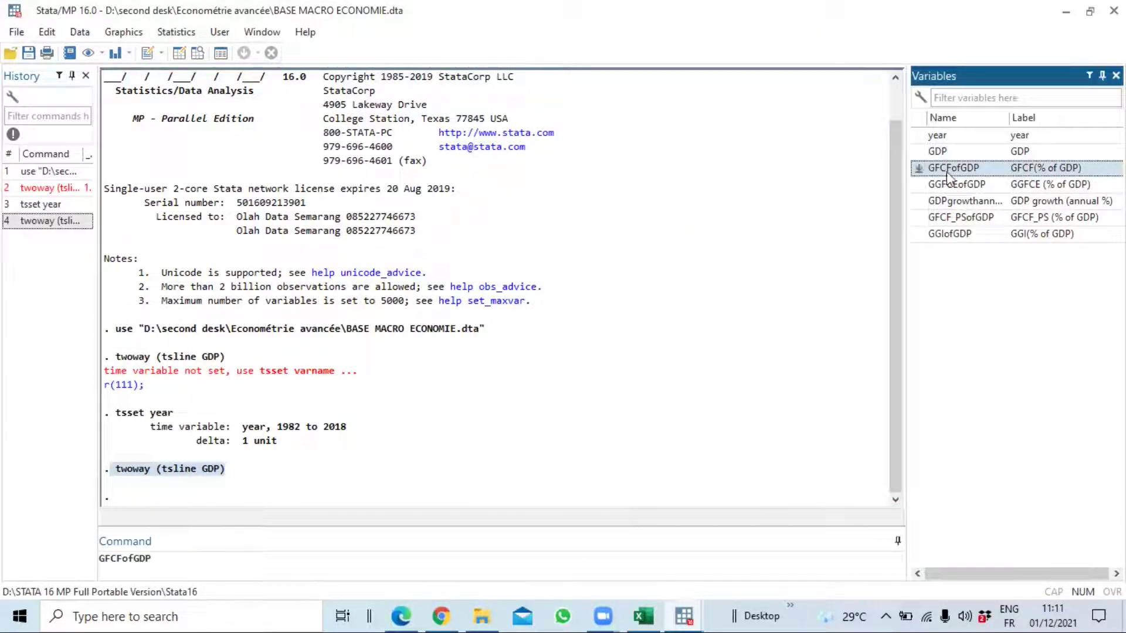
pyautogui.moveTo(162, 560); pyautogui.dragTo(90, 566)
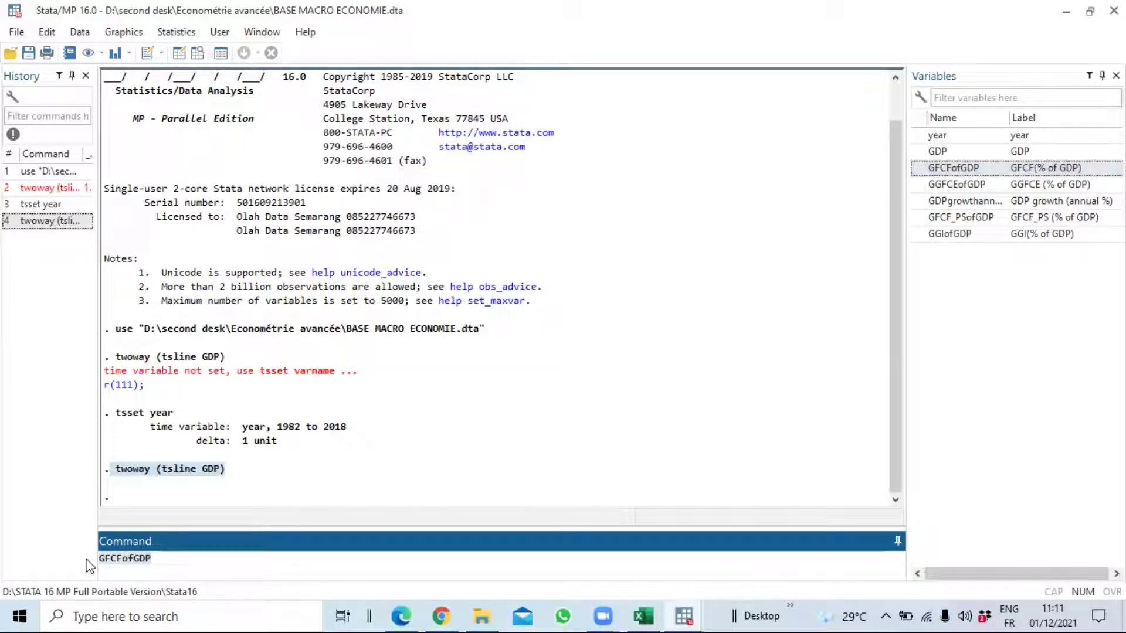
pyautogui.write('x')
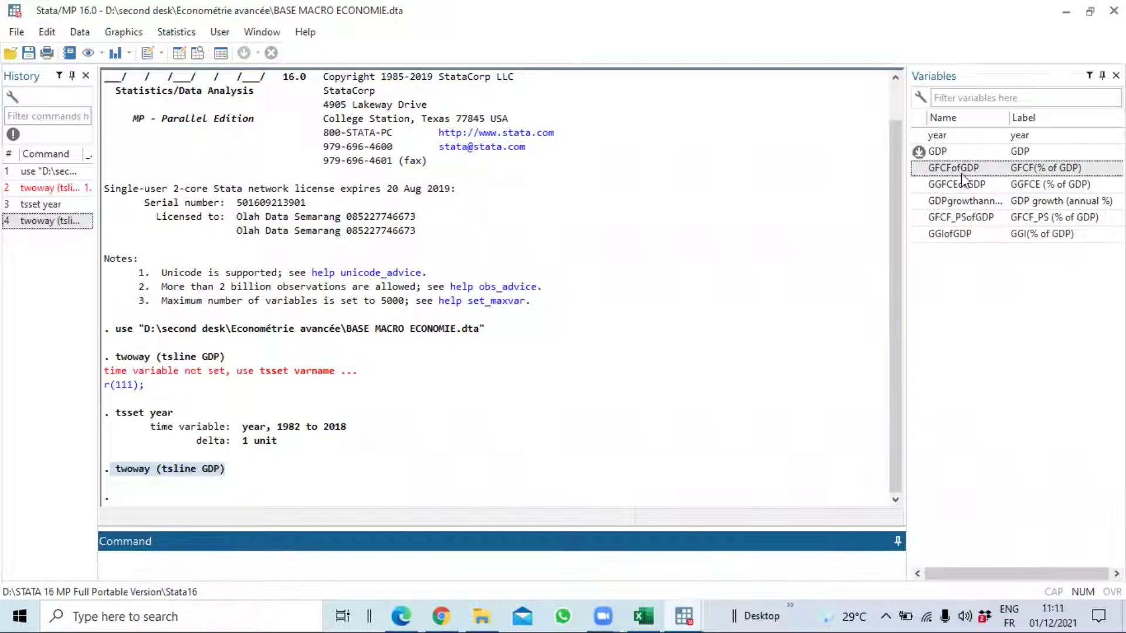
pyautogui.click(919, 168)
pyautogui.click(53, 571)
pyautogui.hotkey('shift', 'Home')
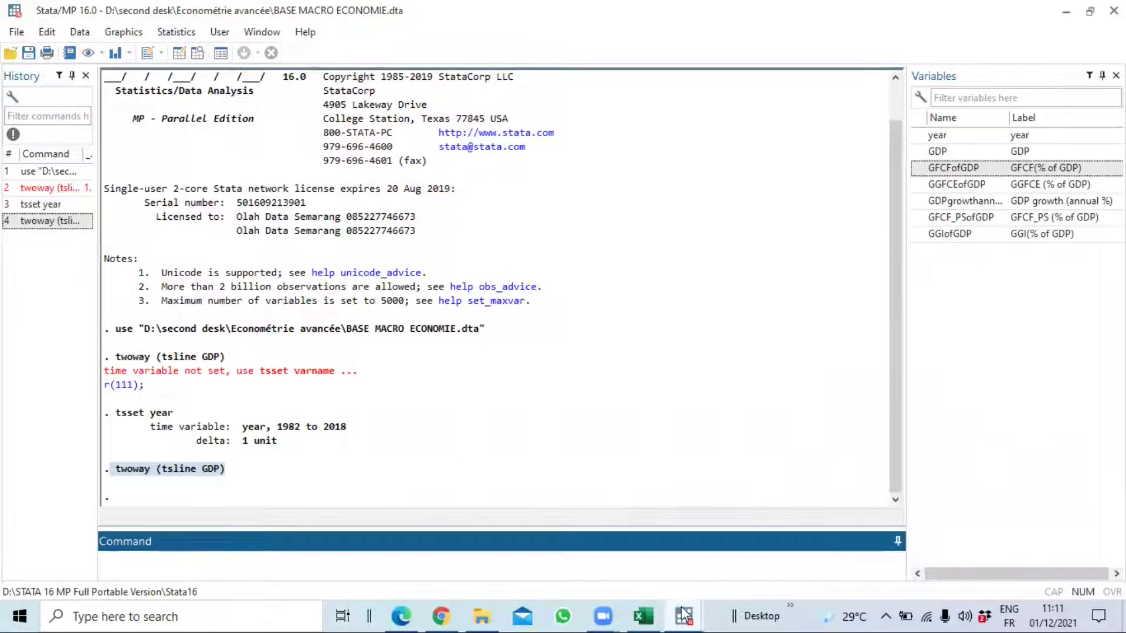
pyautogui.hotkey('ctrl', 'x')
# Replace GDP with GFCFofGDP in the twoway tsline command on line 7 of the do-file
pyautogui.click(808, 550)
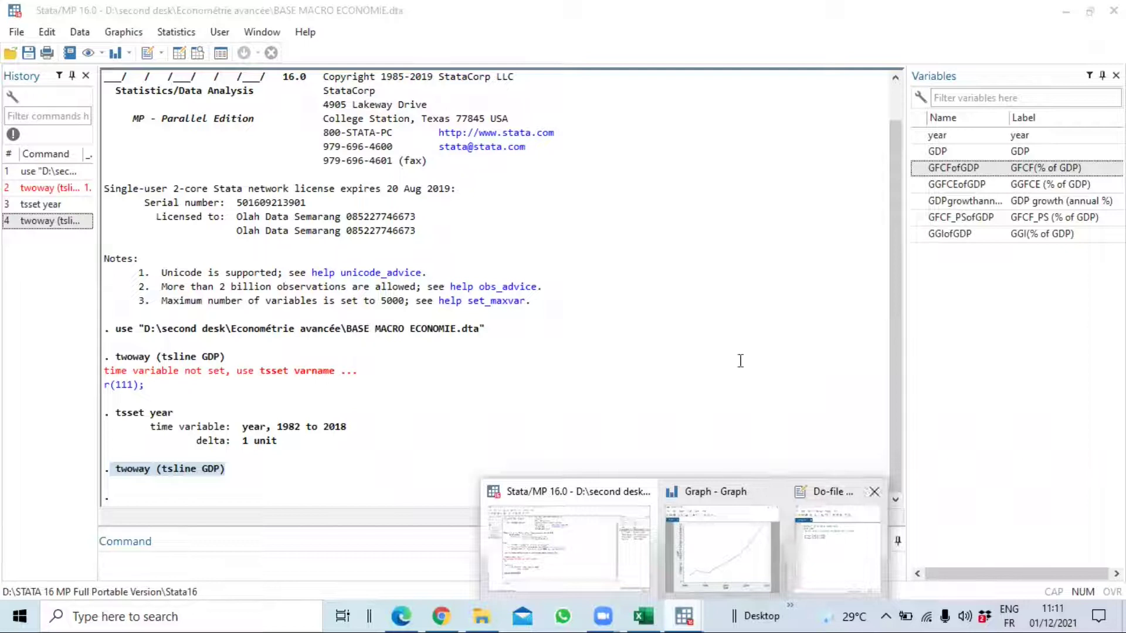
pyautogui.click(622, 202)
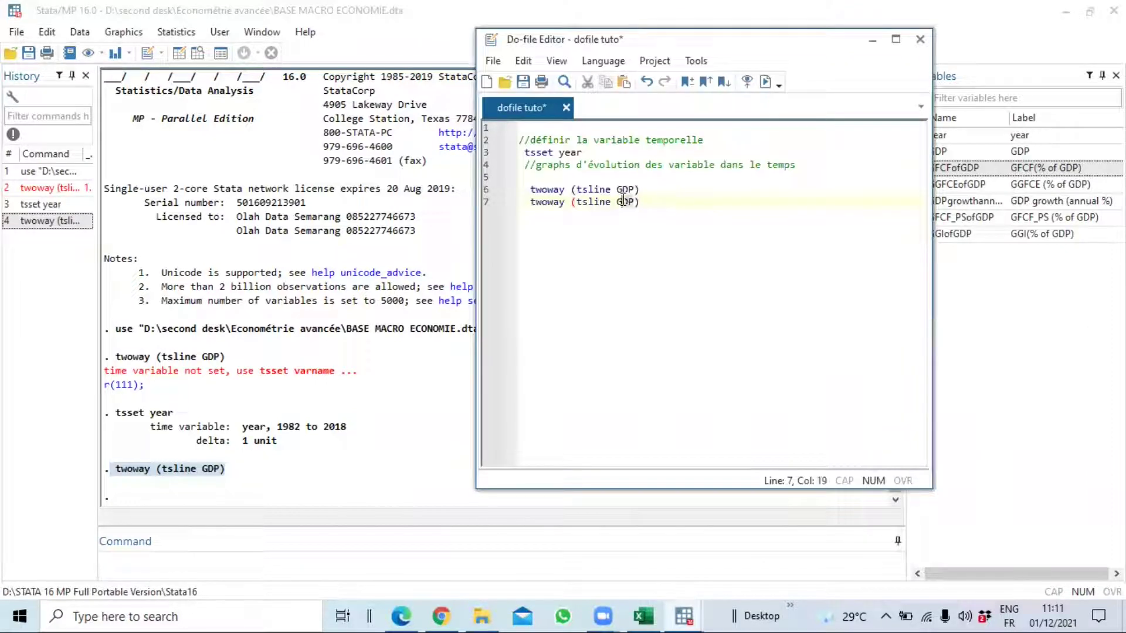
pyautogui.rightClick(622, 205)
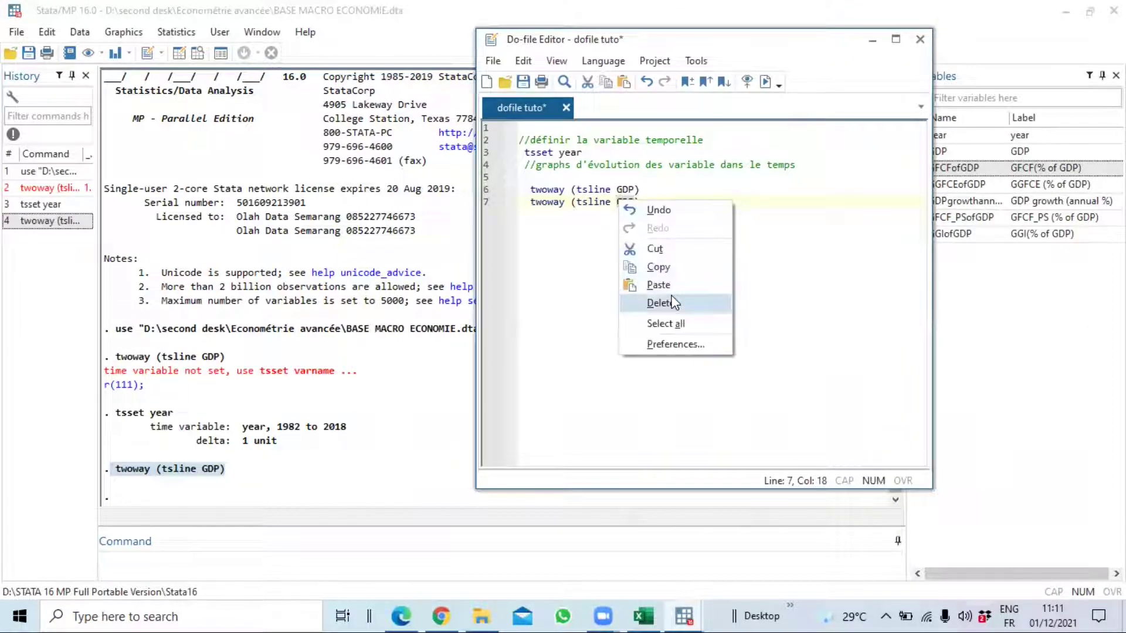
pyautogui.click(669, 284)
# Run only line 7 of the do-file, twoway (tsline GFCFofGDP), to plot that variable over time
pyautogui.click(676, 202)
pyautogui.hotkey('shift', 'Home')
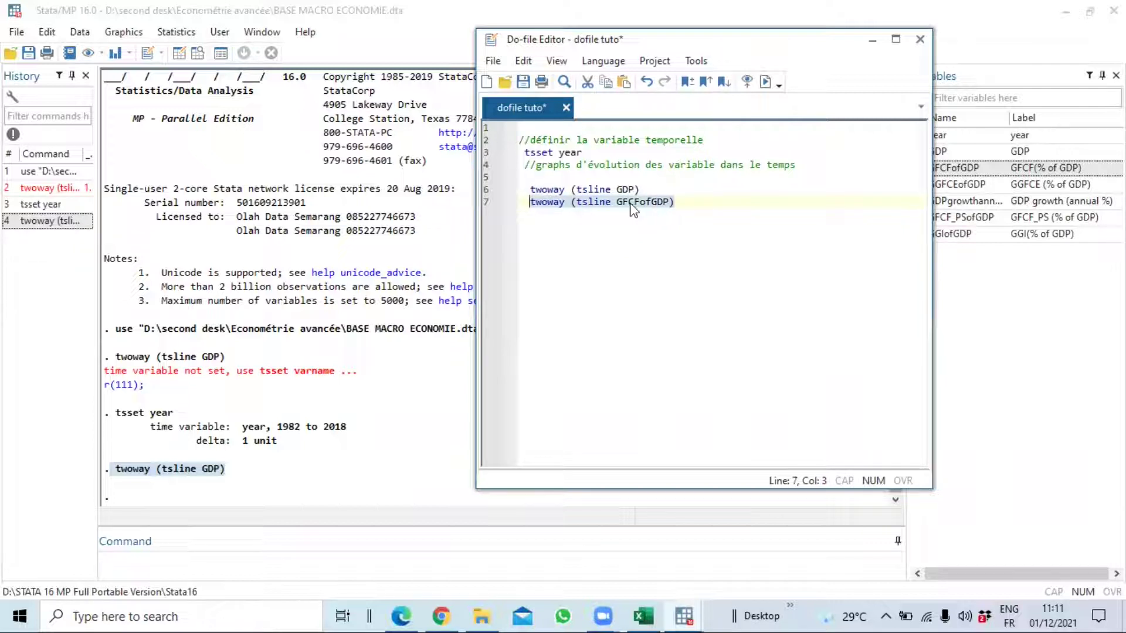
pyautogui.click(763, 84)
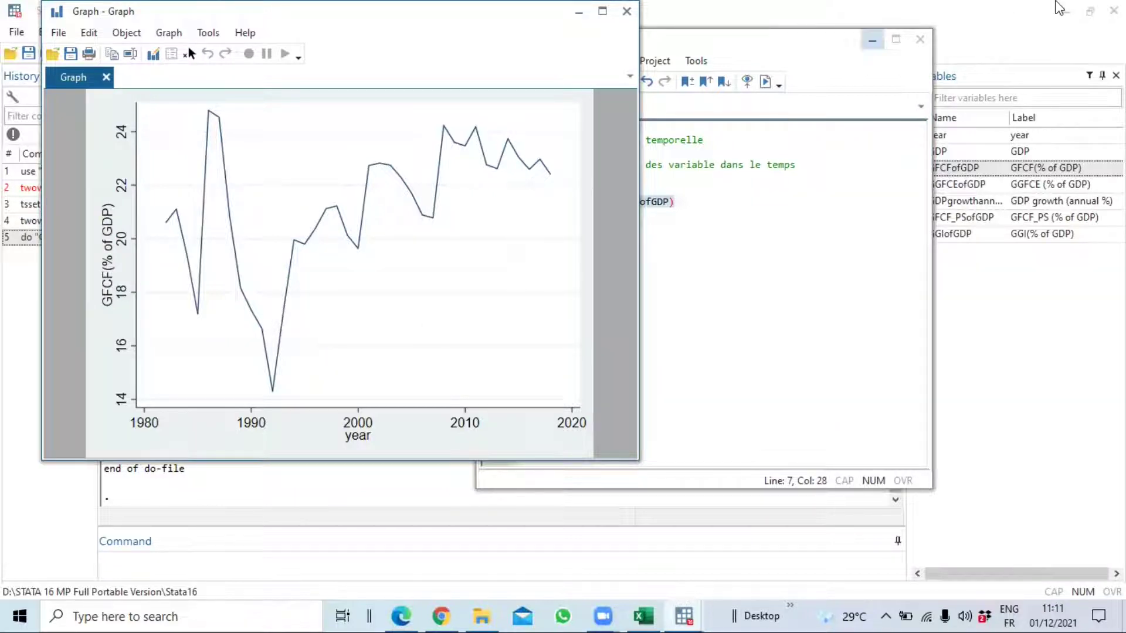
# Copy the command twoway (tsline GFCFofGDP) from line 7 of the do-file and paste it on line 9
pyautogui.click(839, 11)
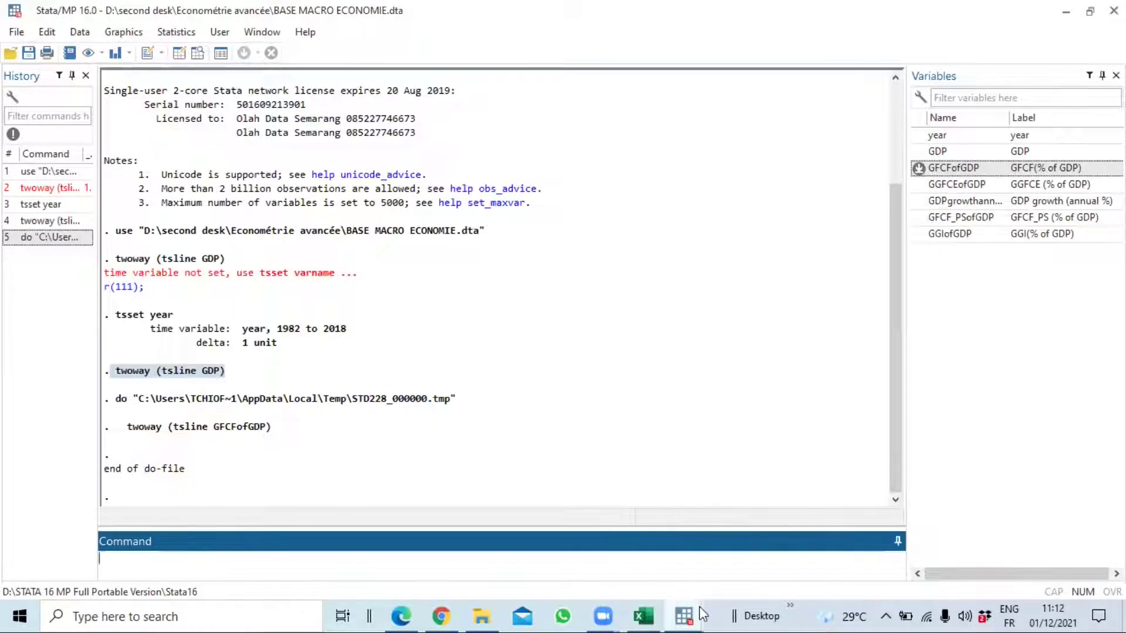
pyautogui.click(697, 610)
pyautogui.click(814, 537)
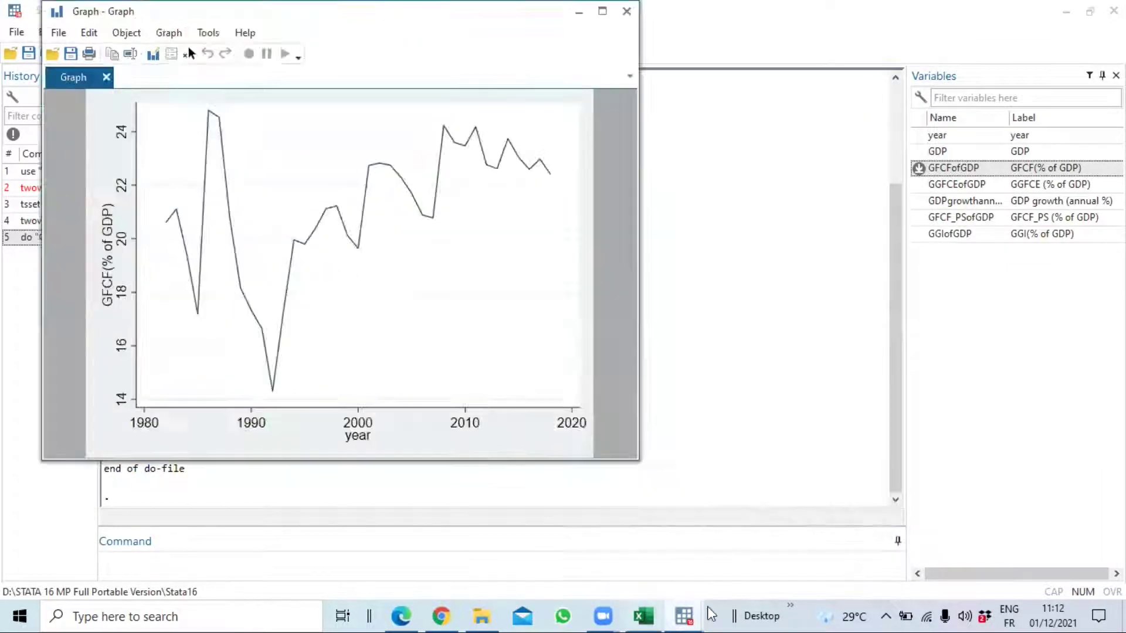
pyautogui.click(707, 540)
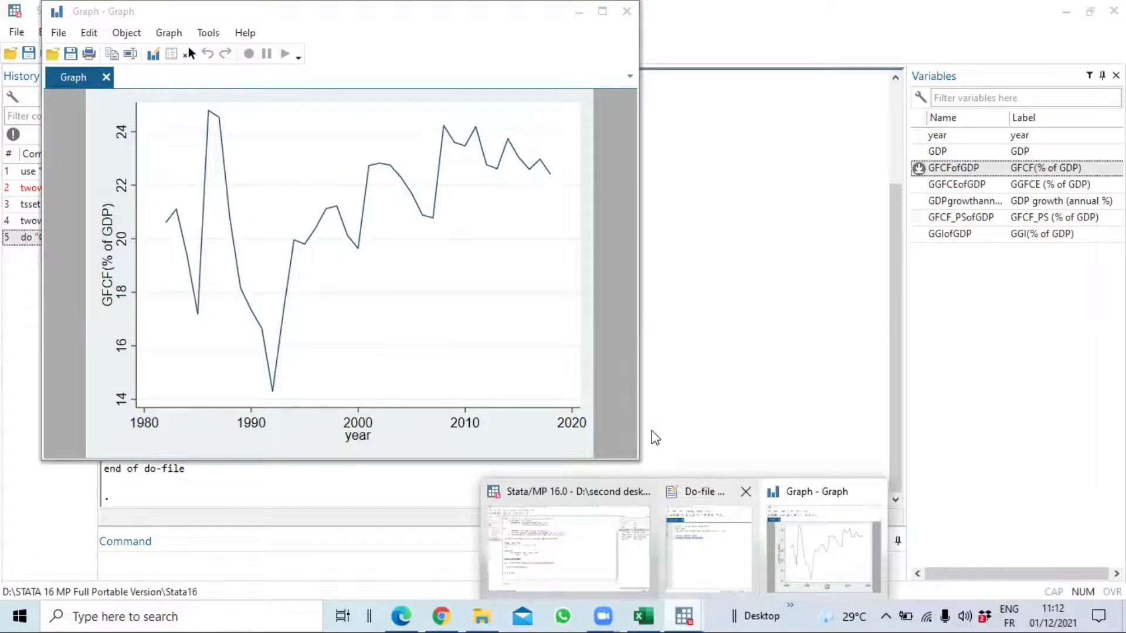
pyautogui.click(673, 202)
pyautogui.keyDown('shift'); pyautogui.click(524, 202); pyautogui.keyUp('shift')
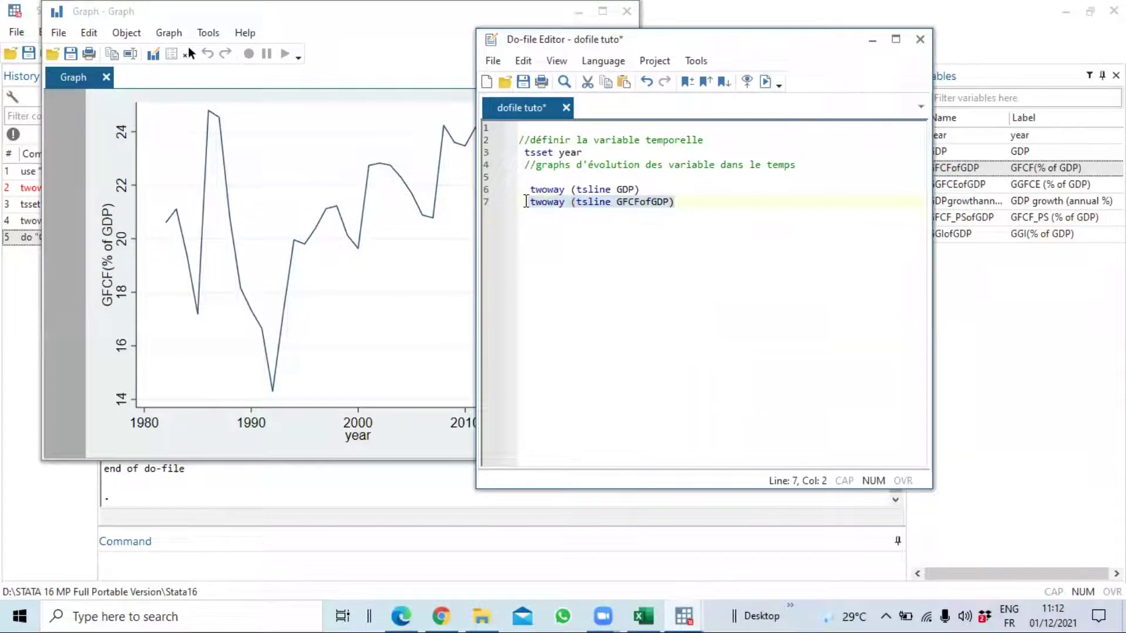
pyautogui.rightClick(557, 206)
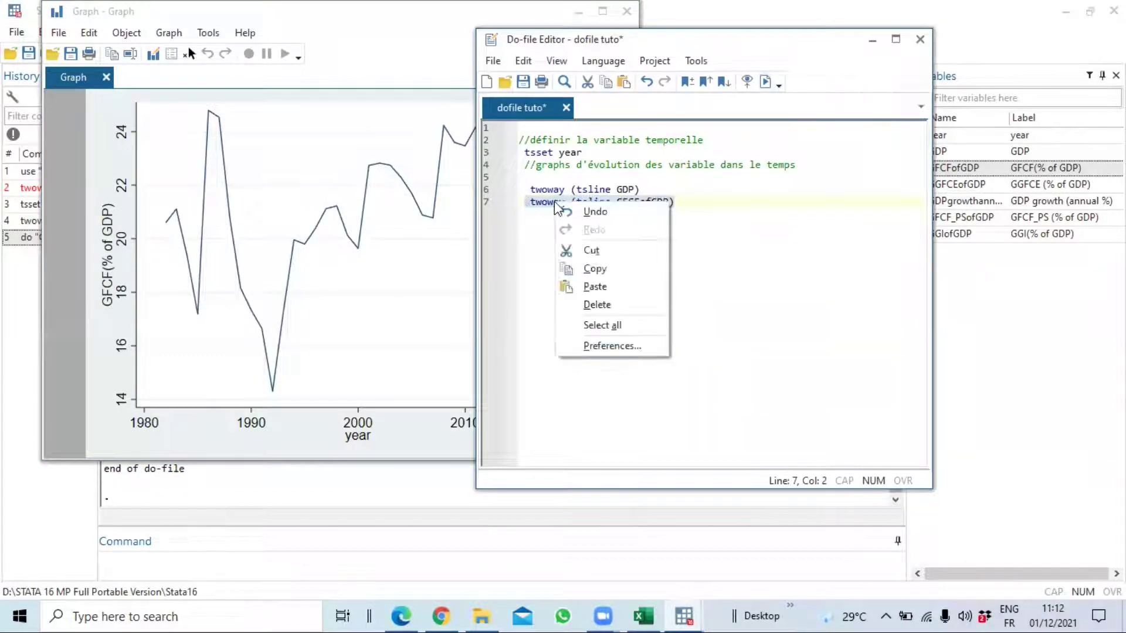
pyautogui.click(608, 268)
pyautogui.click(701, 206)
pyautogui.press('Return')
pyautogui.press('Return')
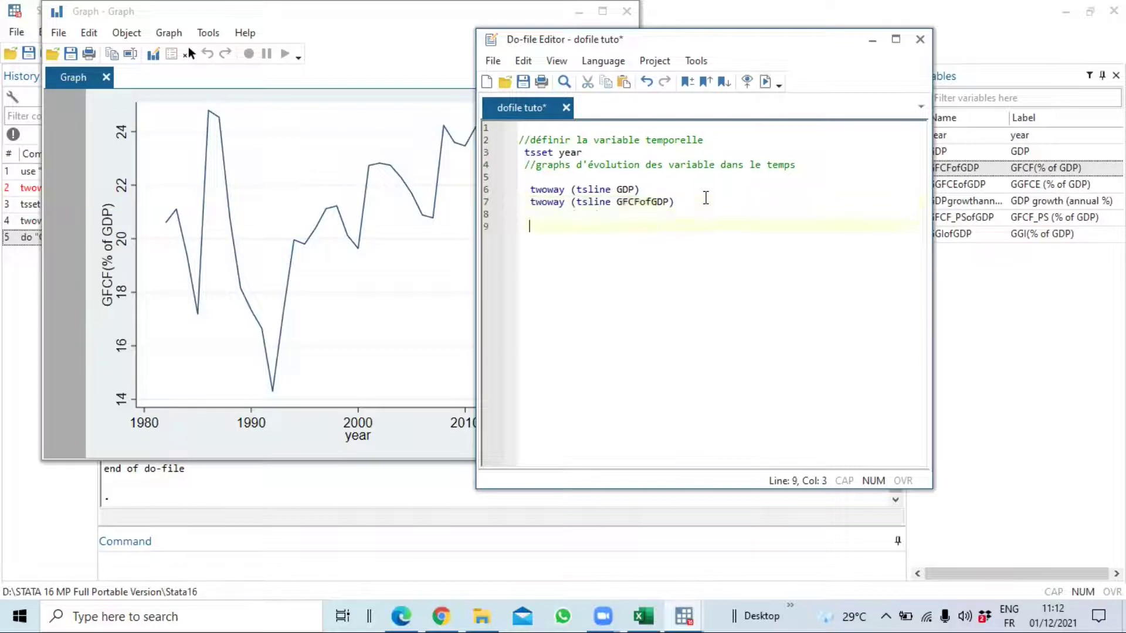
pyautogui.hotkey('ctrl', 'v')
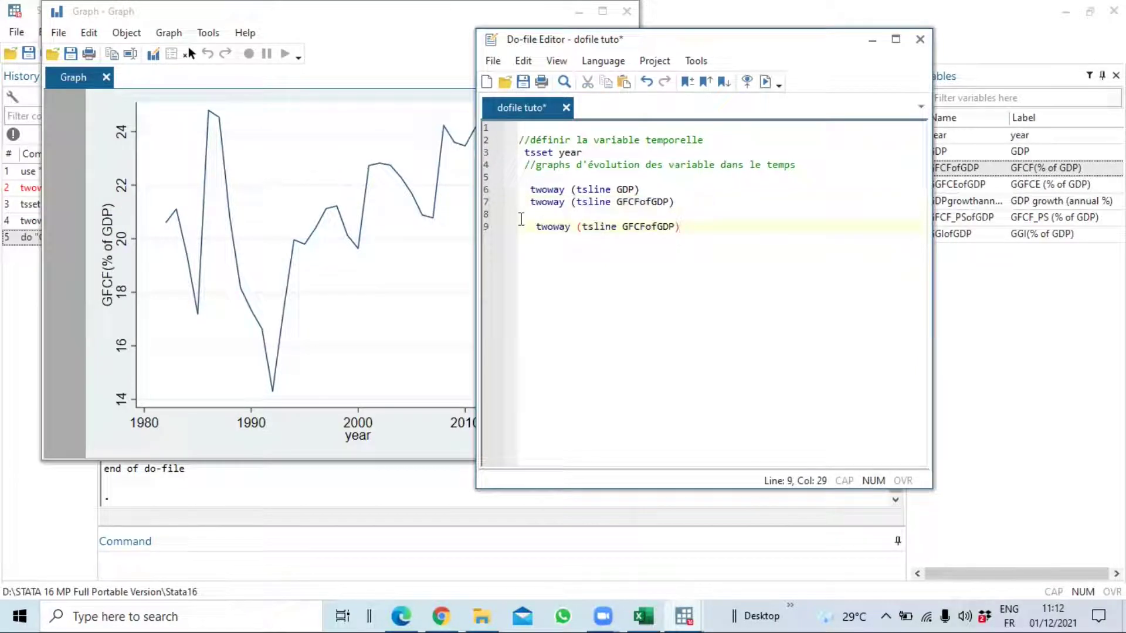
# Remove the blank line 8 and the pasted command's extra leading space so it aligns directly below line 7
pyautogui.click(529, 215)
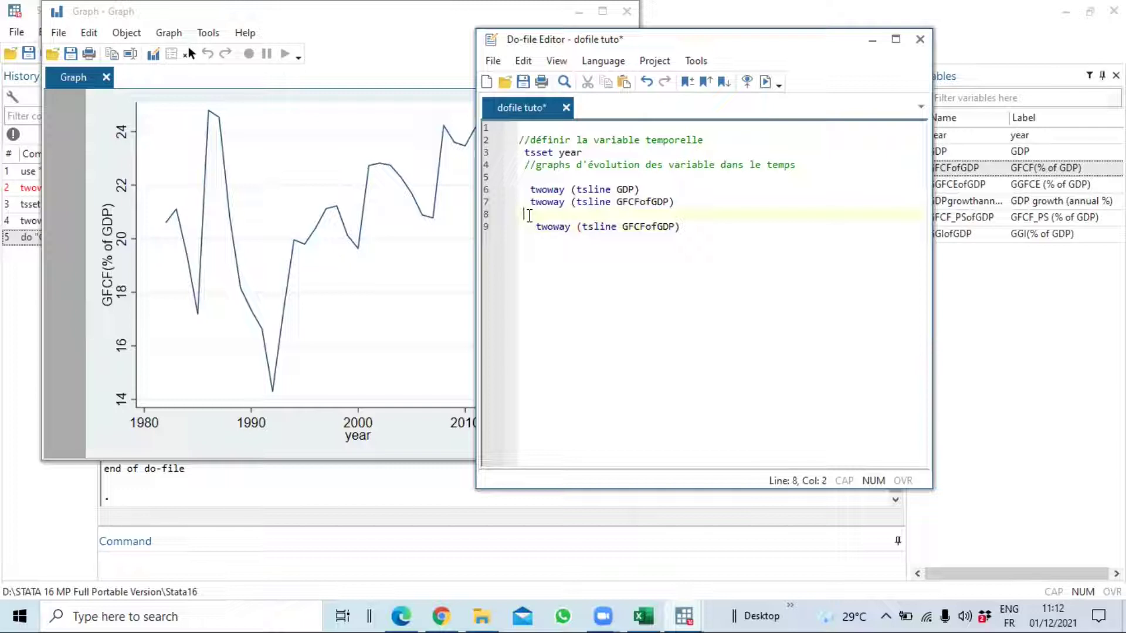
pyautogui.press('BackSpace')
pyautogui.press('BackSpace')
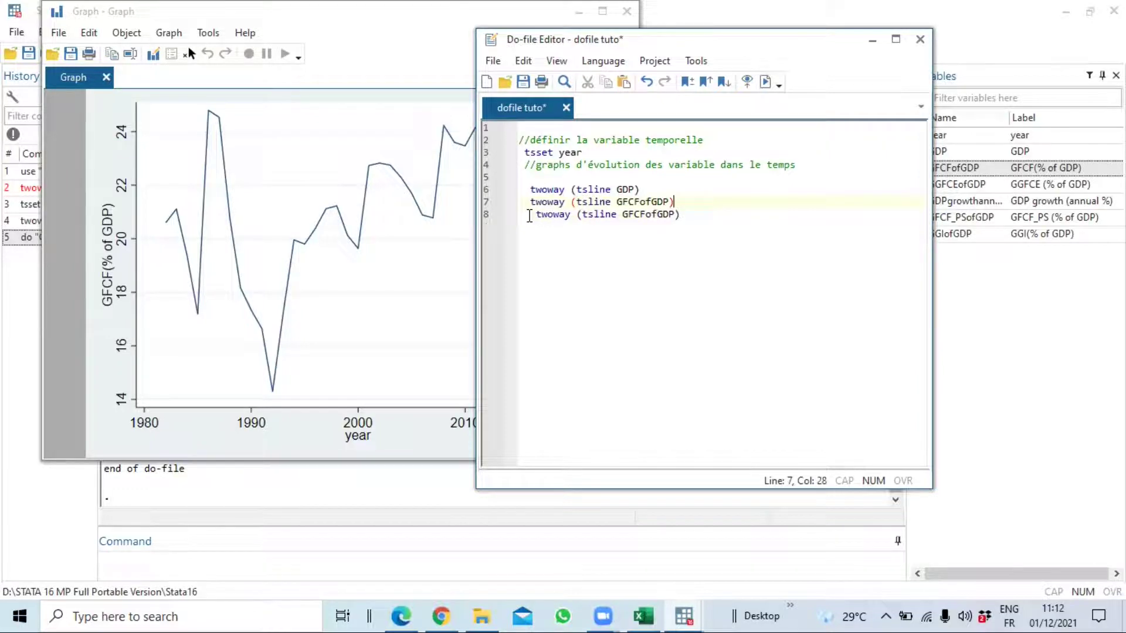
pyautogui.click(537, 209)
pyautogui.press('BackSpace')
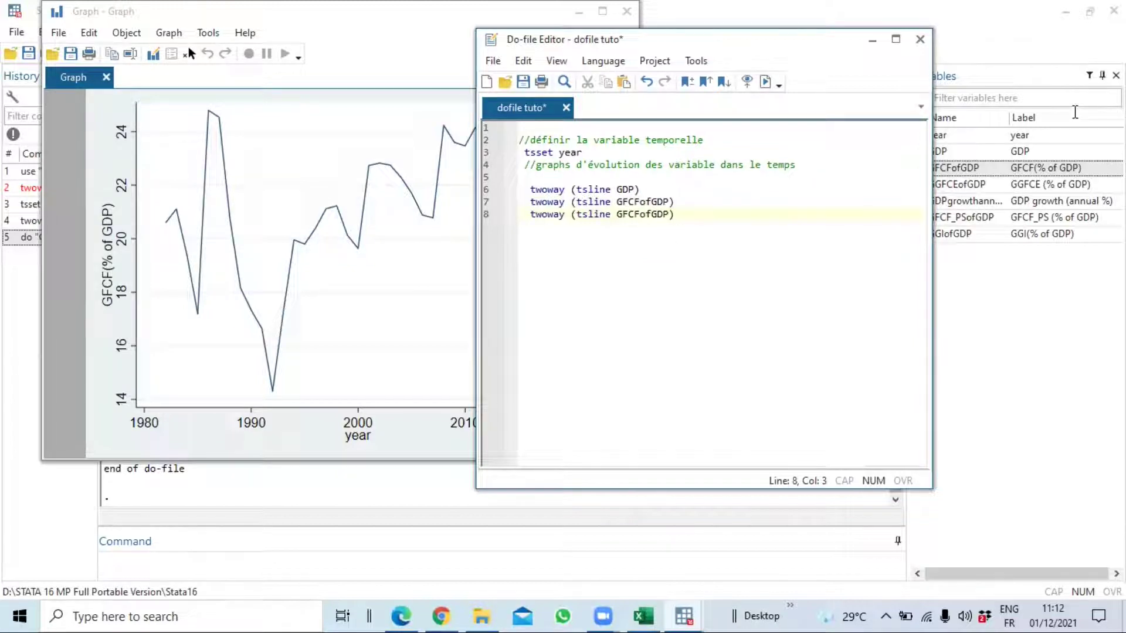
# Insert the variable name GGFCEofGDP from the variable list into the main window's command line and cut it to the clipboard
pyautogui.hotkey('alt', 'Tab')
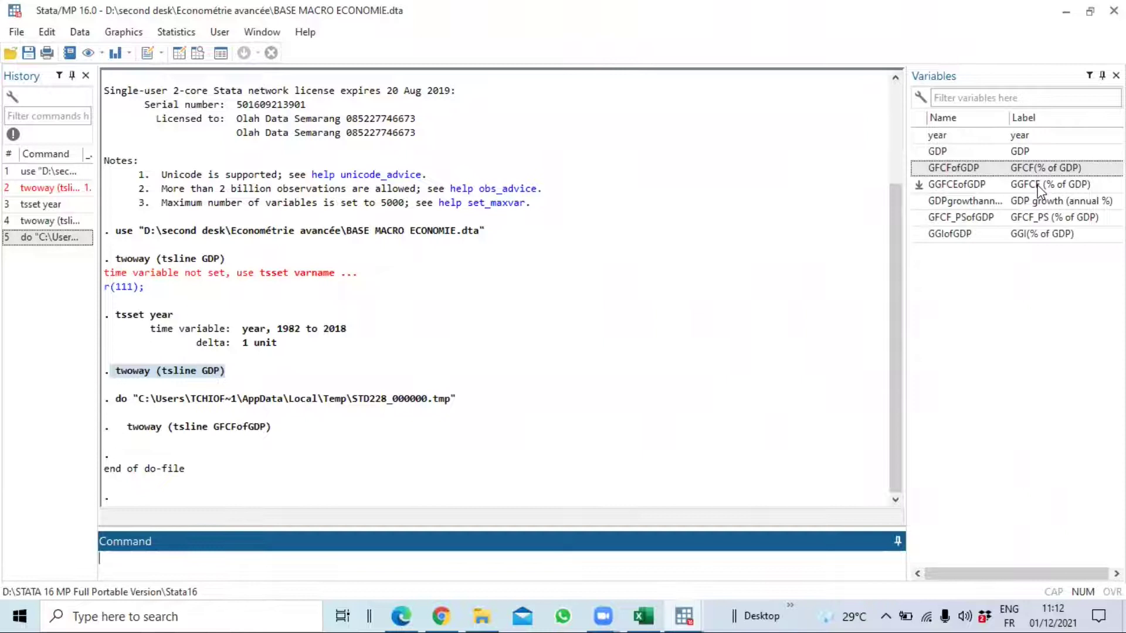
pyautogui.doubleClick(1037, 185)
pyautogui.moveTo(157, 567); pyautogui.dragTo(91, 561)
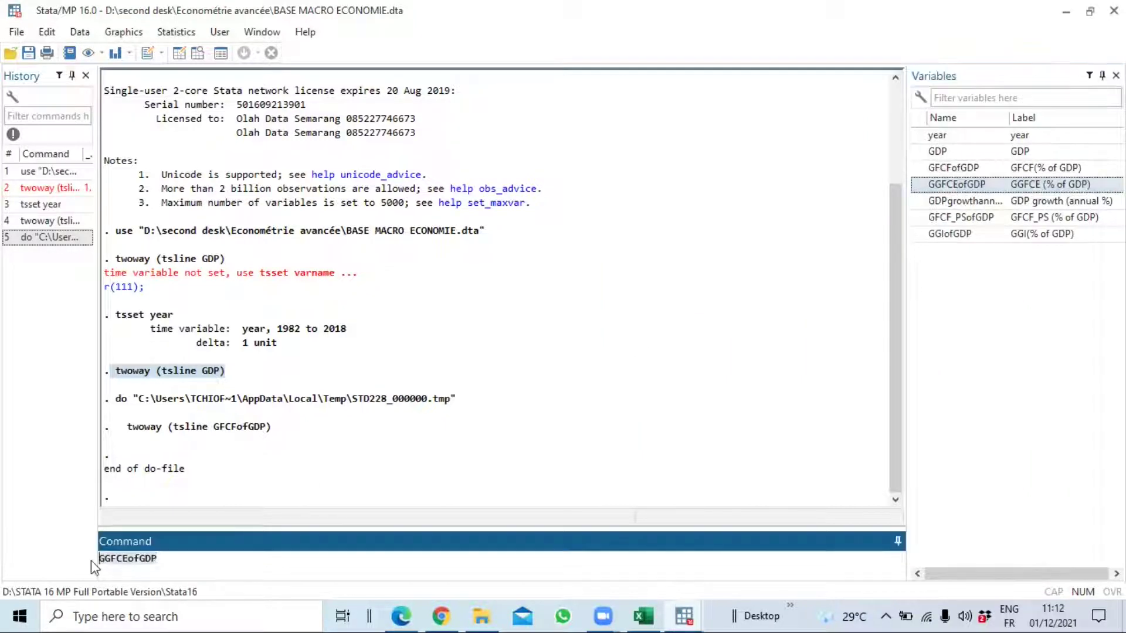
pyautogui.rightClick(129, 564)
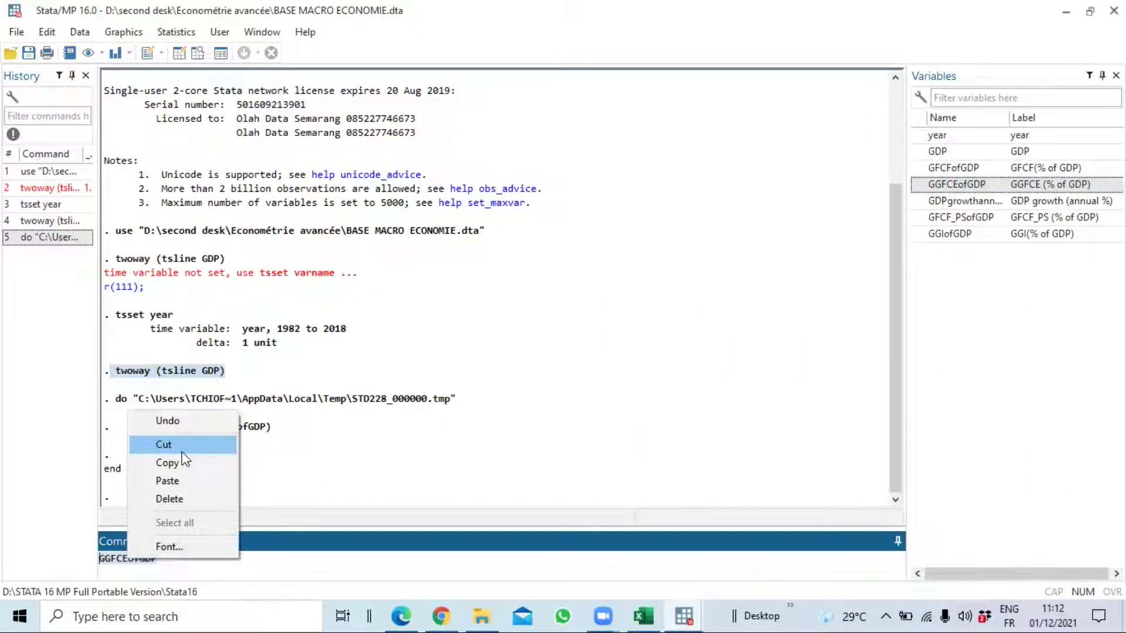
pyautogui.click(182, 450)
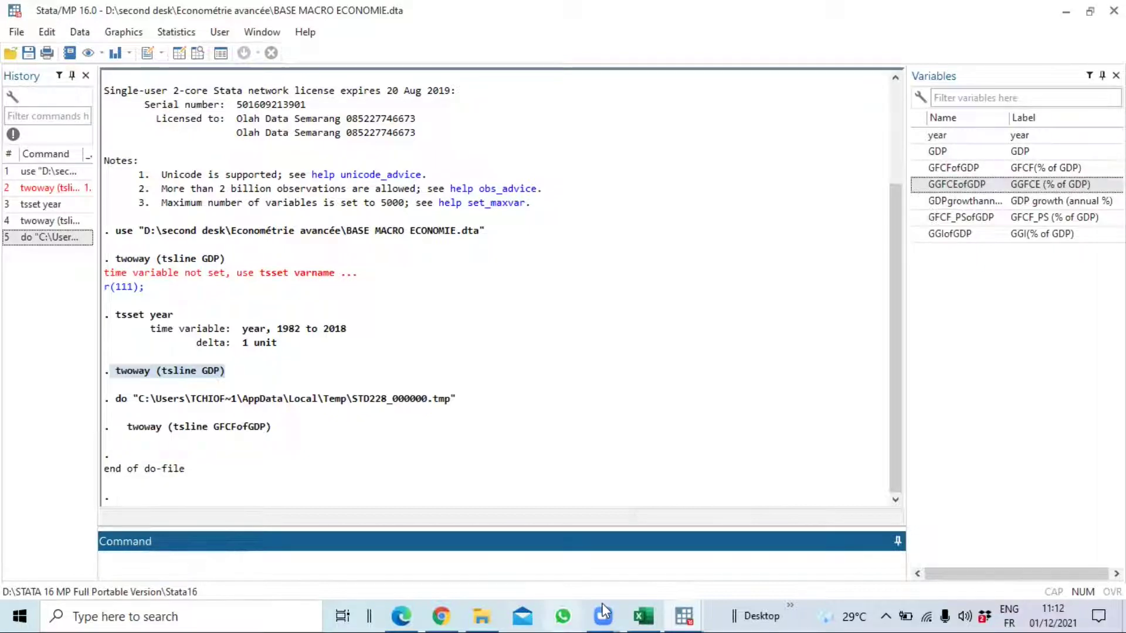
# Replace GFCFofGDP with GGFCEofGDP in the twoway tsline command on line 8 of the do-file
pyautogui.click(683, 615)
pyautogui.click(700, 554)
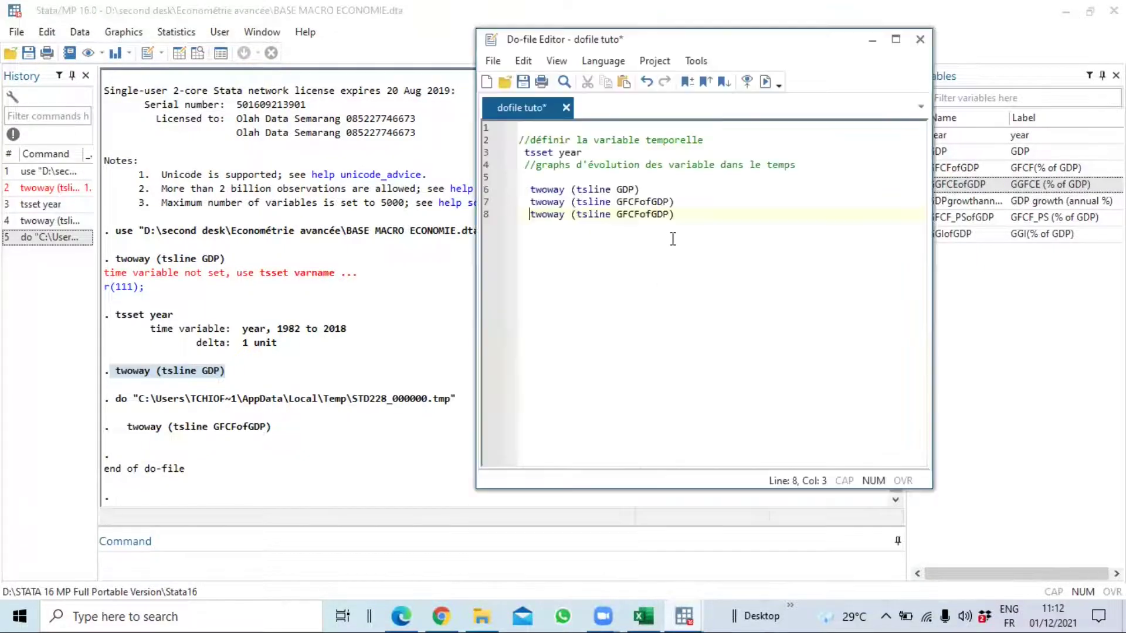
pyautogui.moveTo(673, 214); pyautogui.dragTo(617, 215)
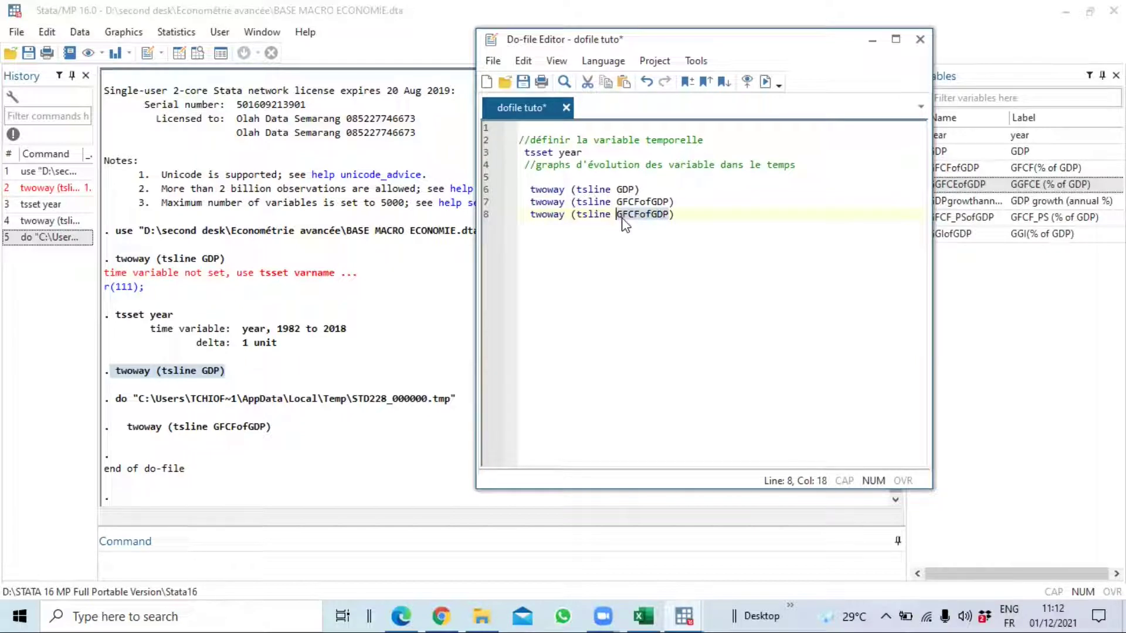
pyautogui.write('GGFCEofGDP')
# Run only line 8, twoway (tsline GGFCEofGDP), and bring the resulting graph to the front
pyautogui.moveTo(680, 215); pyautogui.dragTo(530, 215)
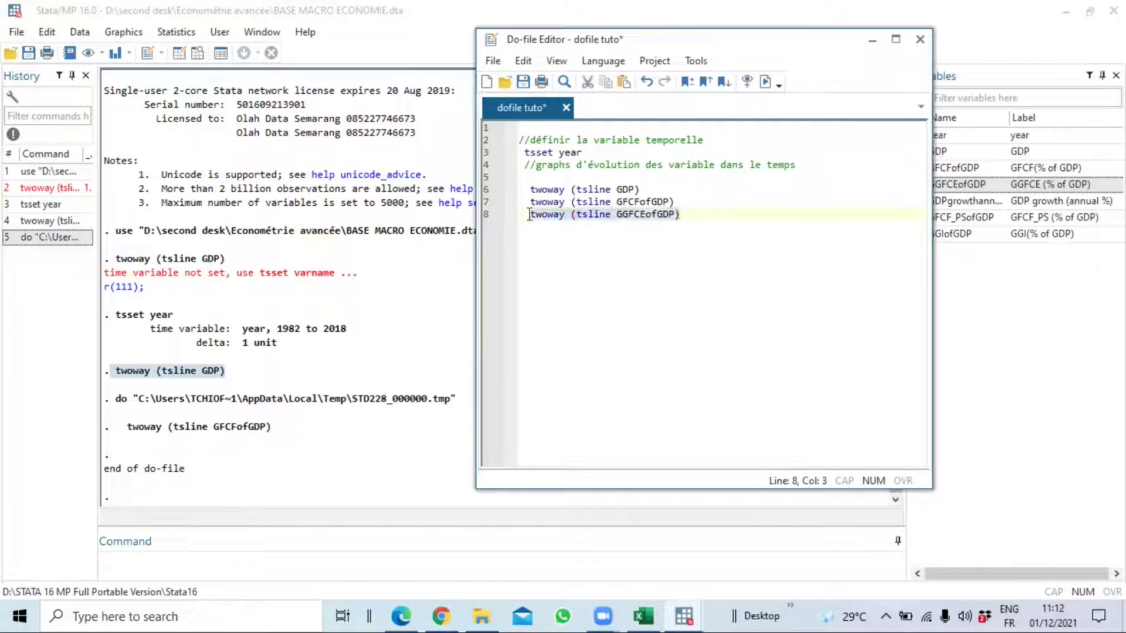
pyautogui.click(766, 83)
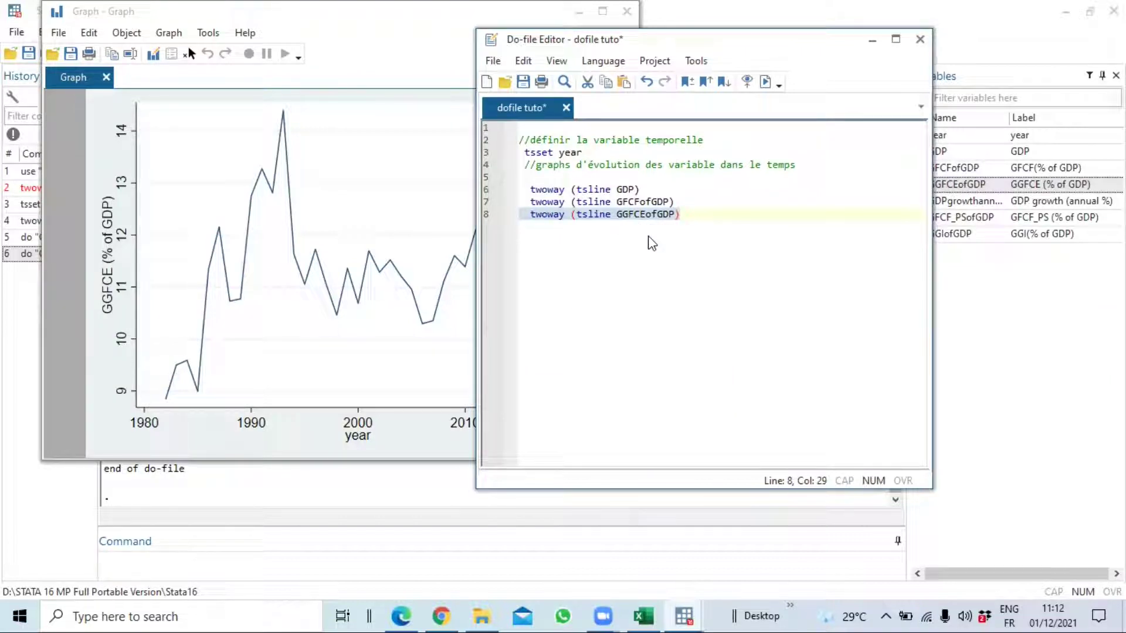
pyautogui.click(251, 304)
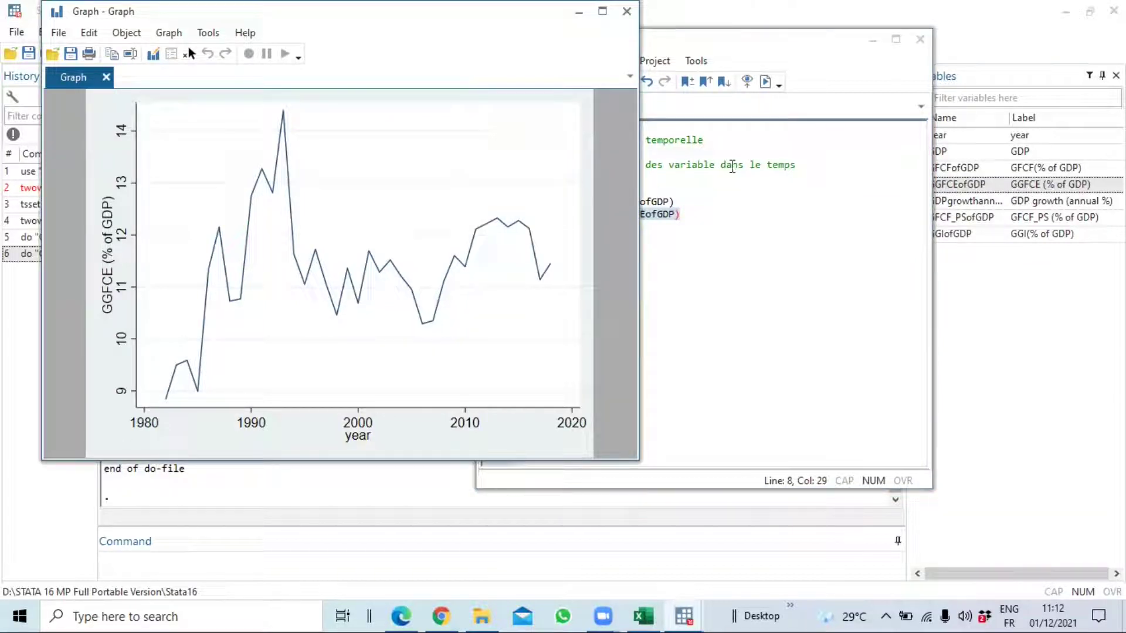
# Return to the do-file "dofile tuto" and save its changes
pyautogui.click(721, 44)
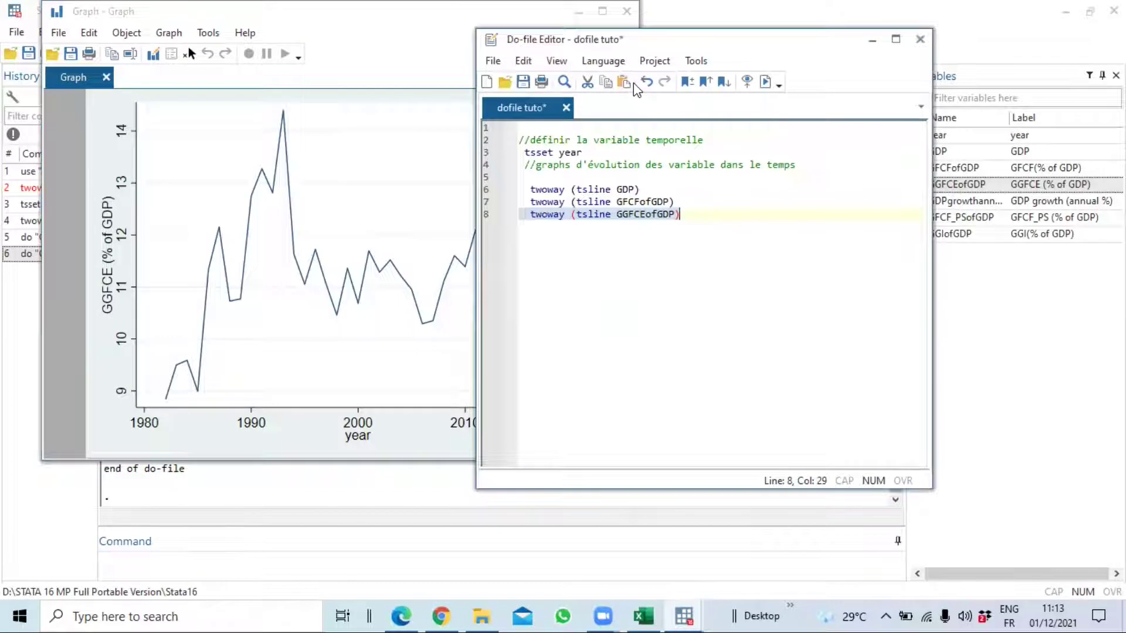
pyautogui.click(711, 214)
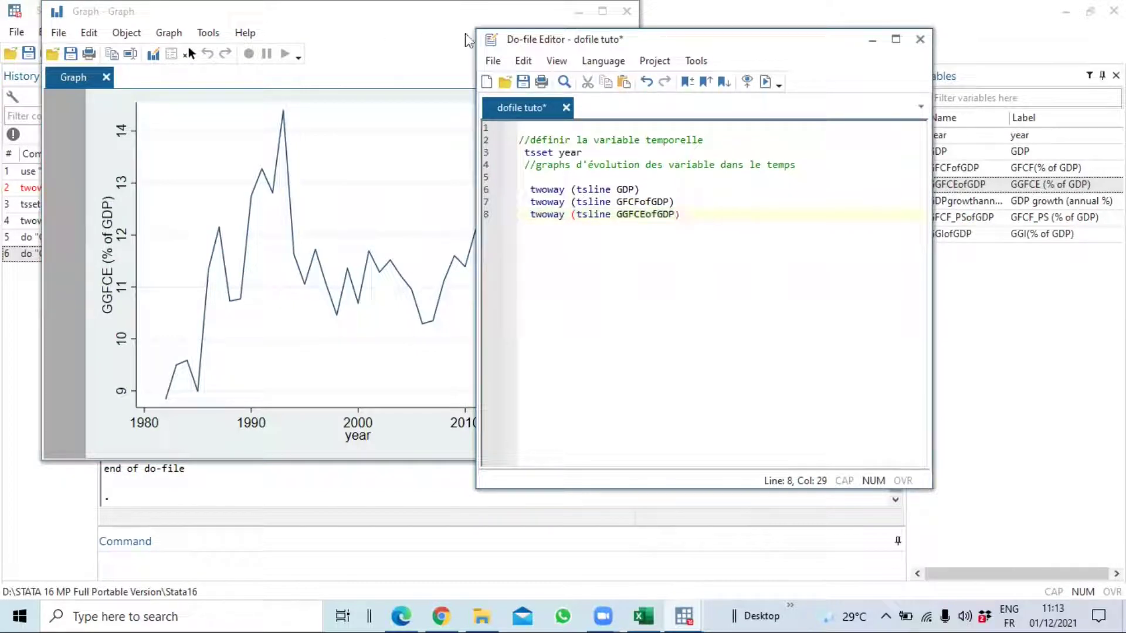
pyautogui.click(523, 85)
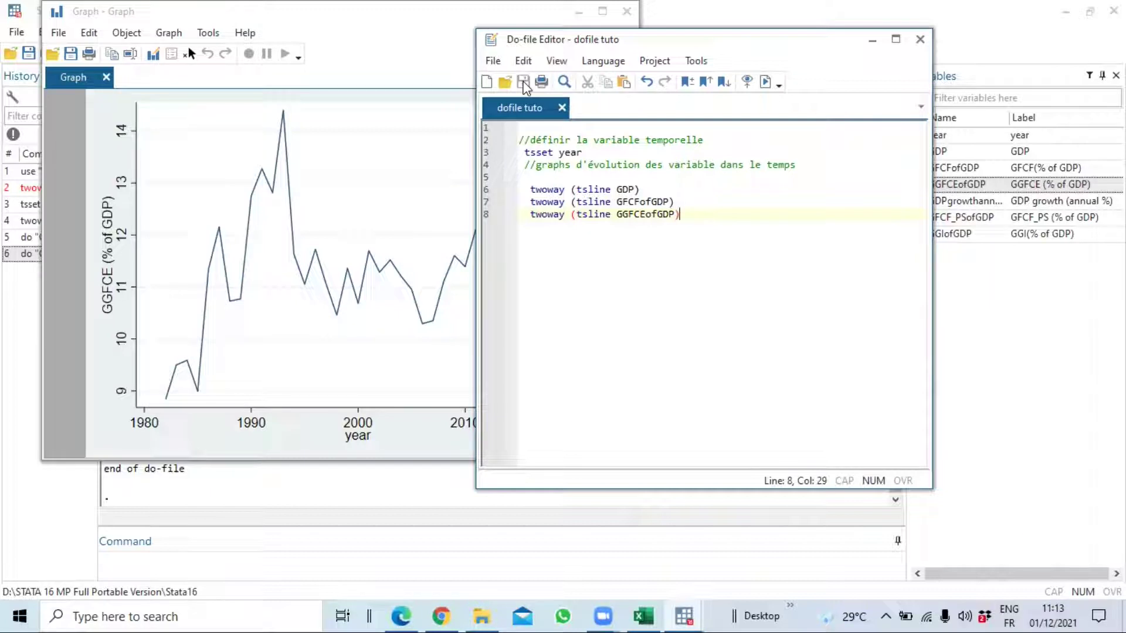
# Switch from the do-file "dofile tuto" to the main Stata results window
pyautogui.click(678, 202)
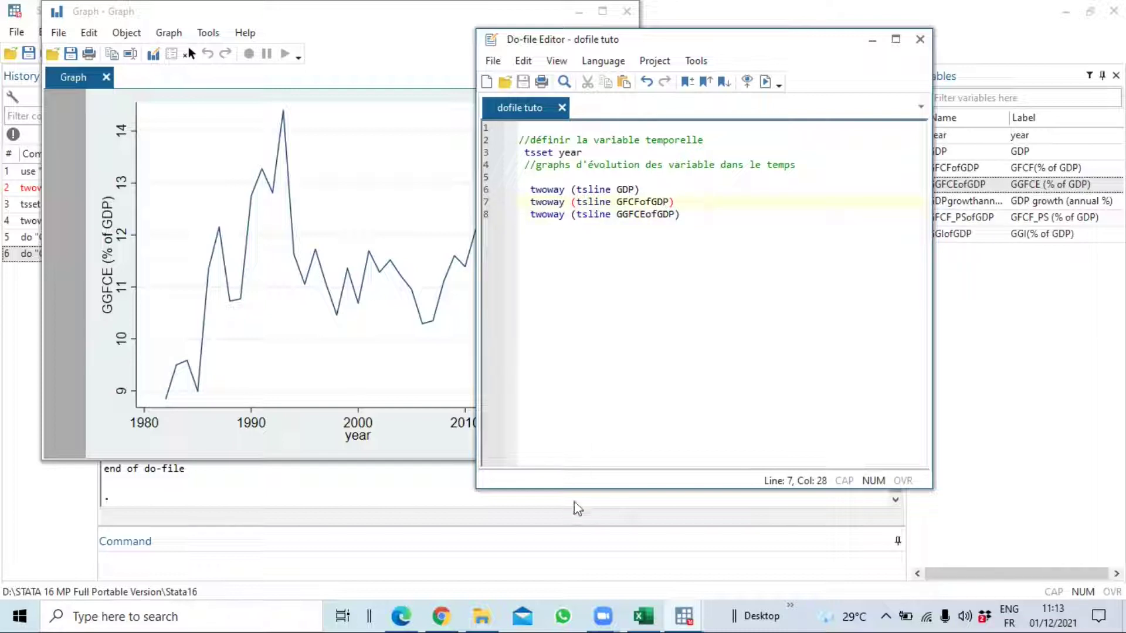
pyautogui.click(687, 615)
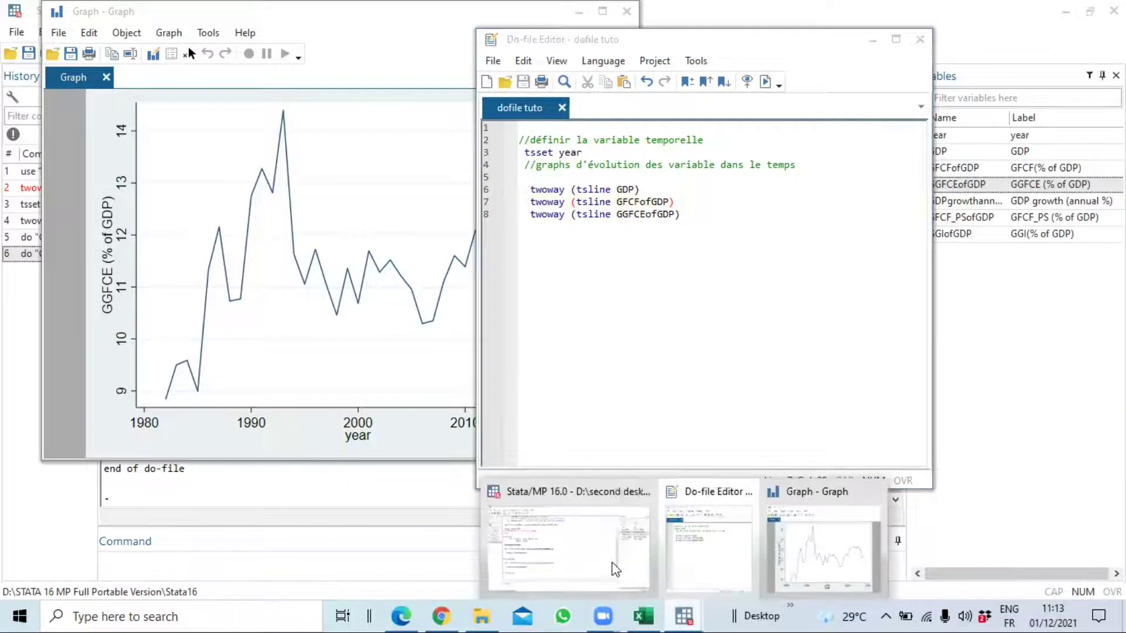
pyautogui.click(188, 47)
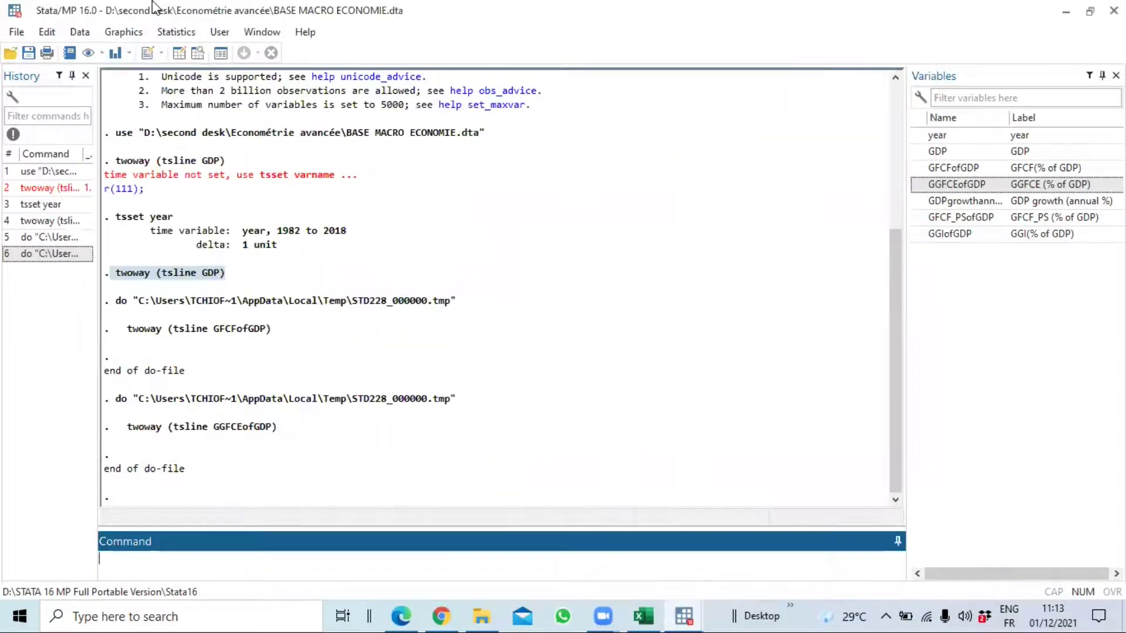
pyautogui.click(124, 33)
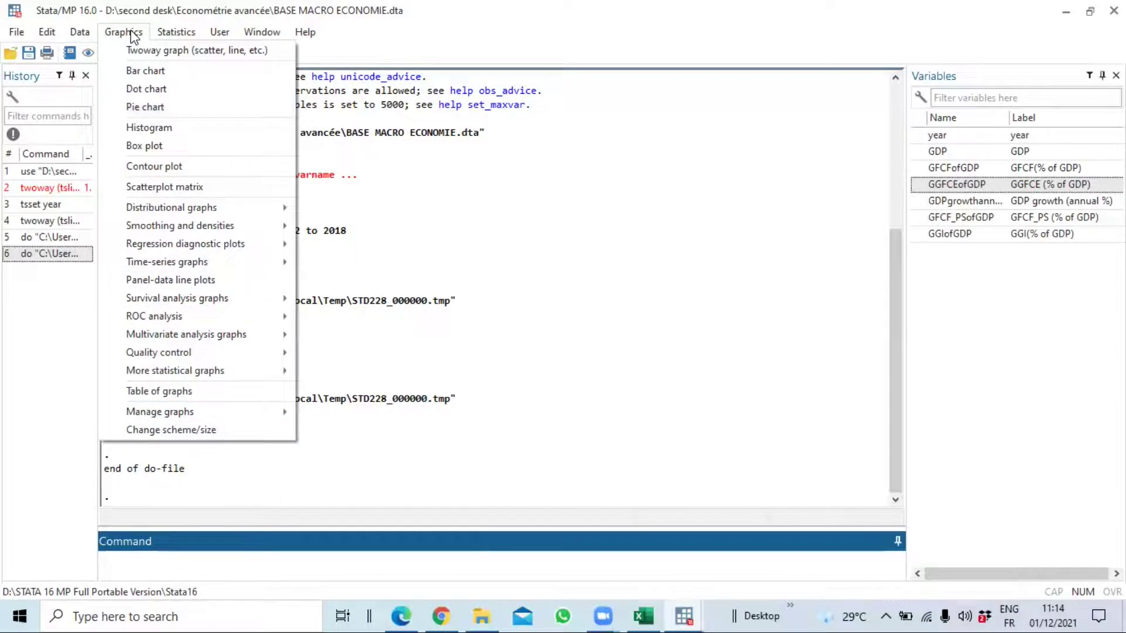
pyautogui.press('Right')
pyautogui.press('Escape')
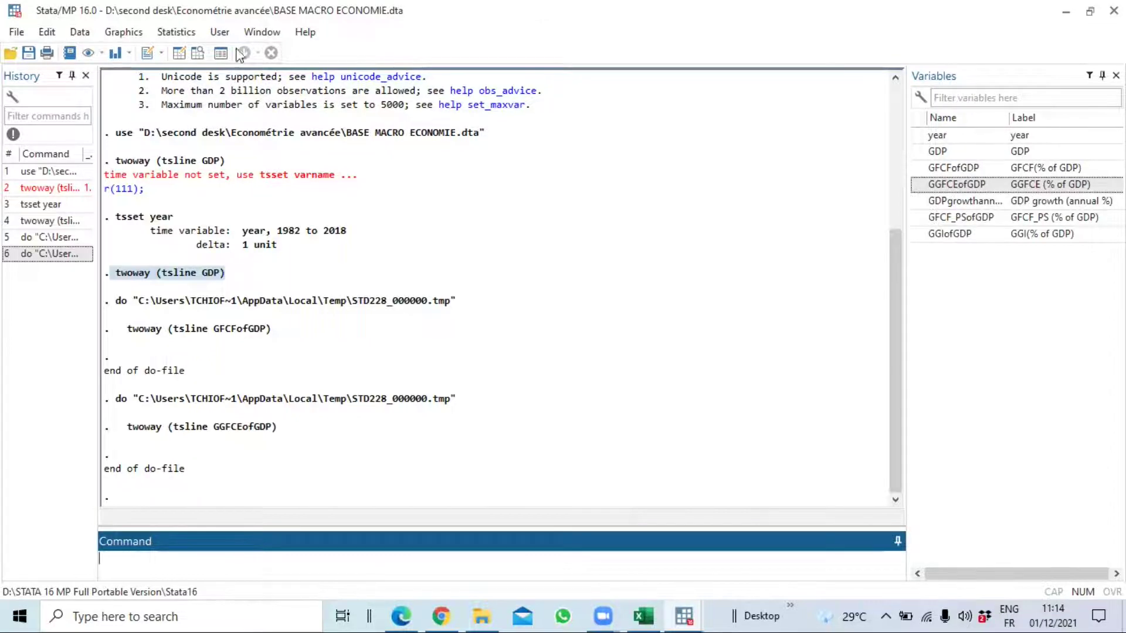
# Open the summarize dialog for summary statistics and move it aside in the main window
pyautogui.click(176, 33)
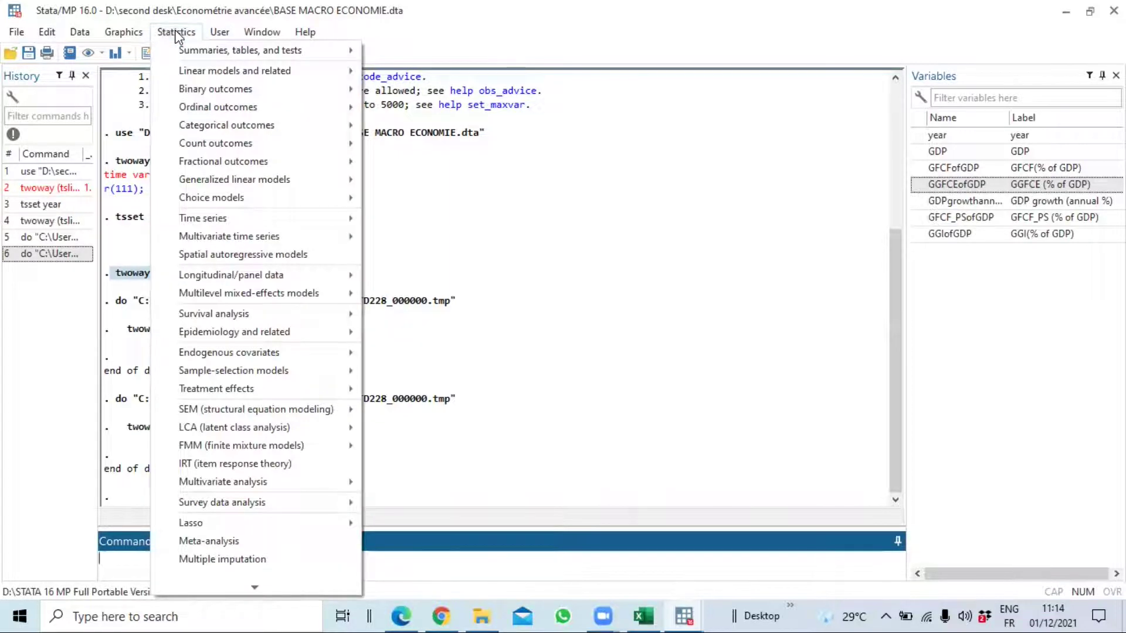
pyautogui.moveTo(203, 56)
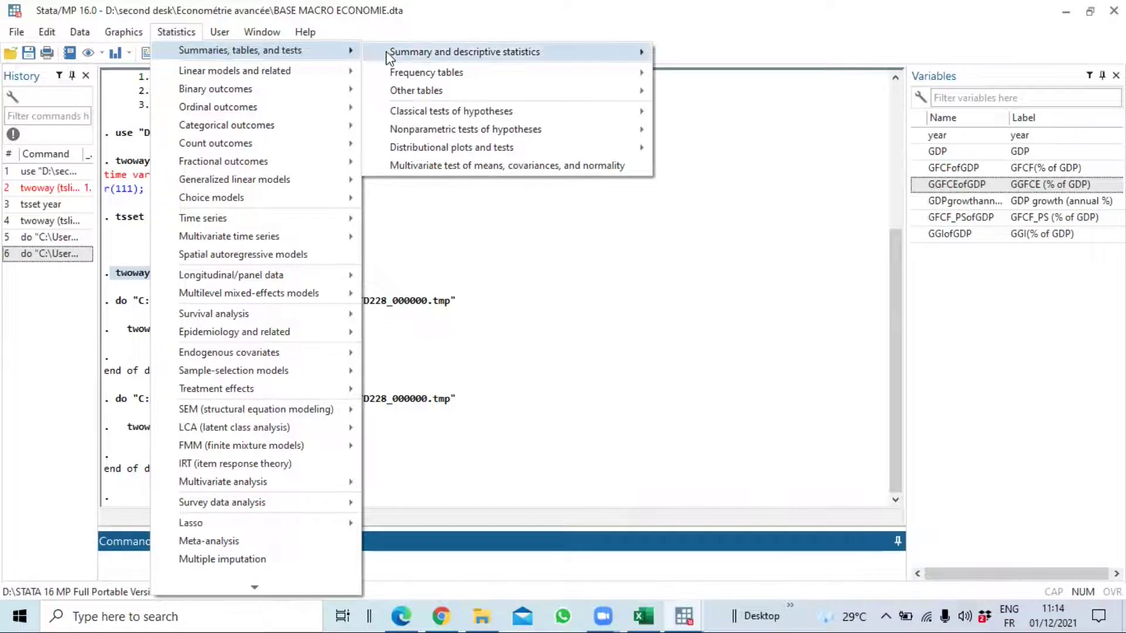
pyautogui.moveTo(448, 54)
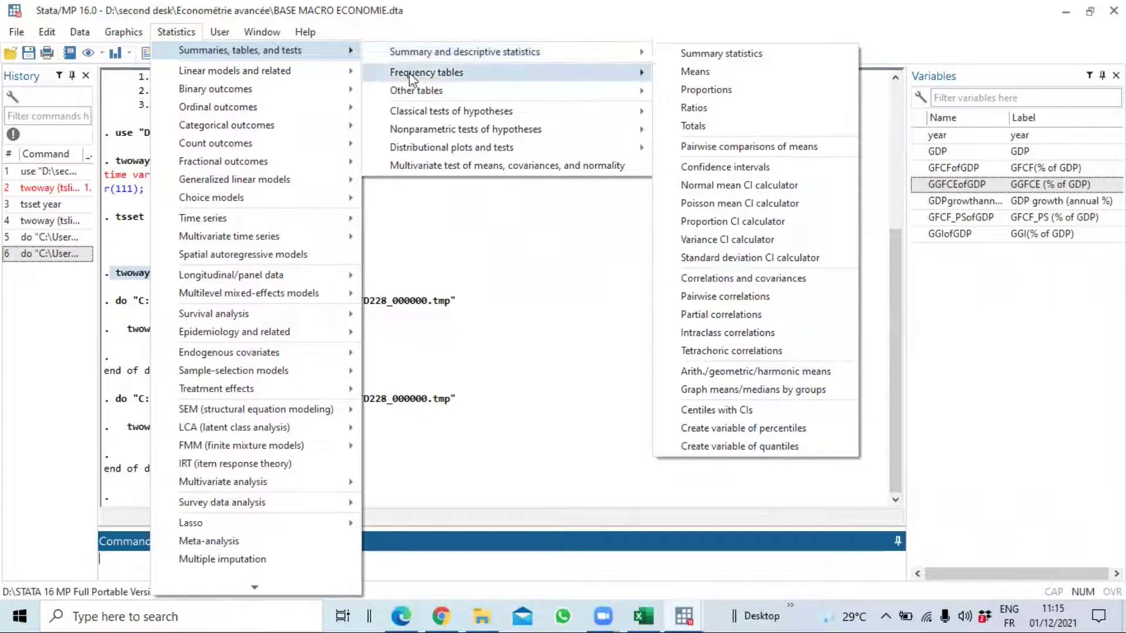
pyautogui.moveTo(415, 80)
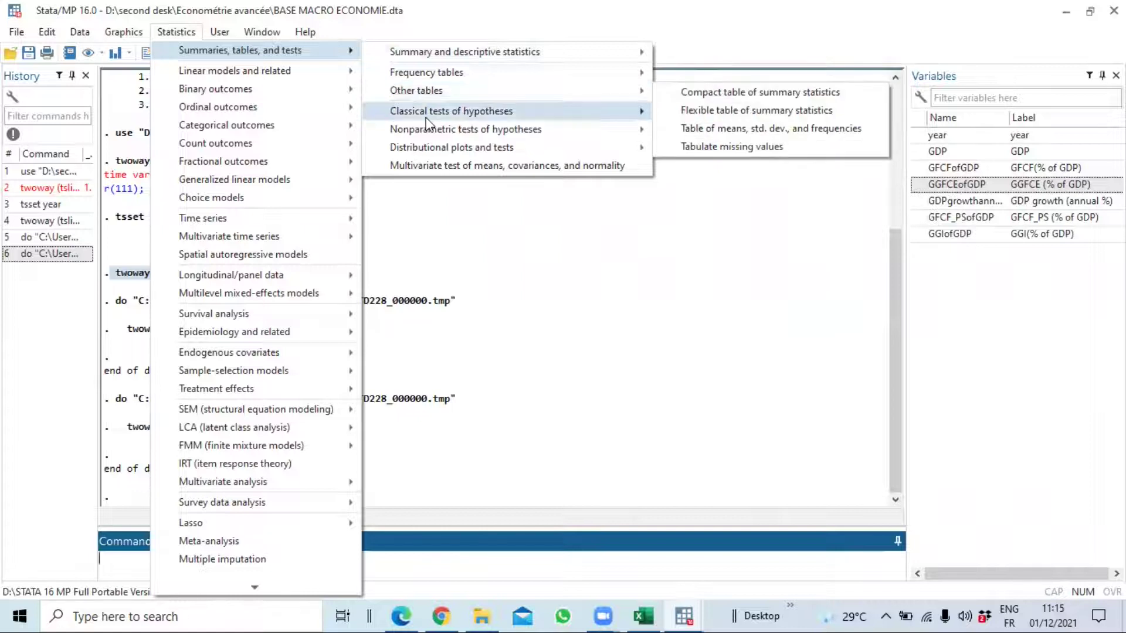
pyautogui.moveTo(469, 120)
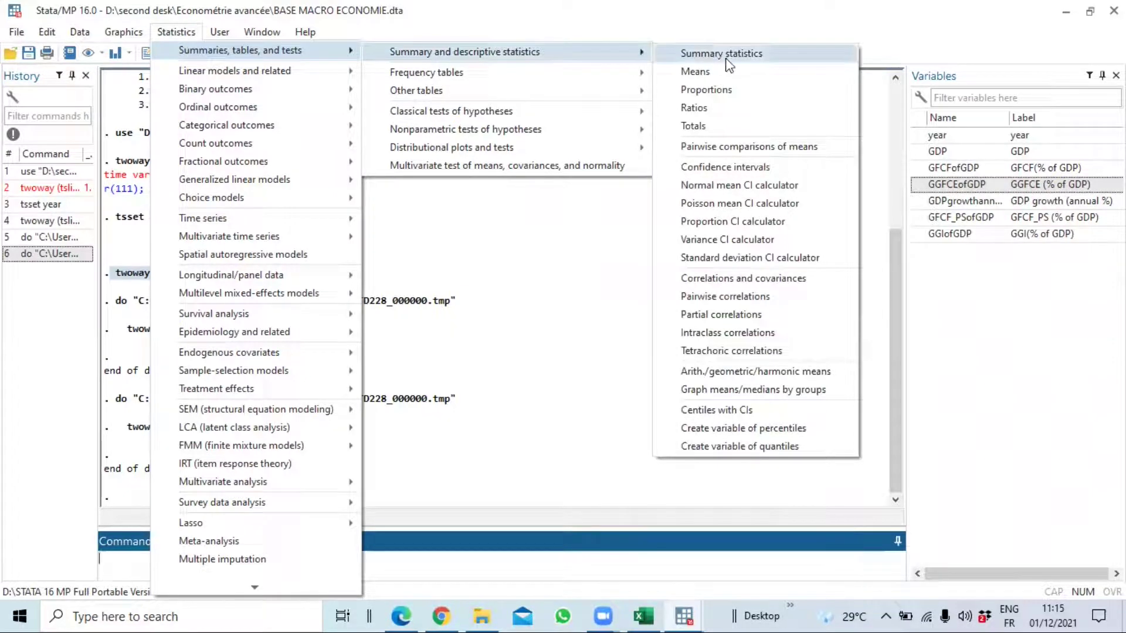
pyautogui.click(764, 58)
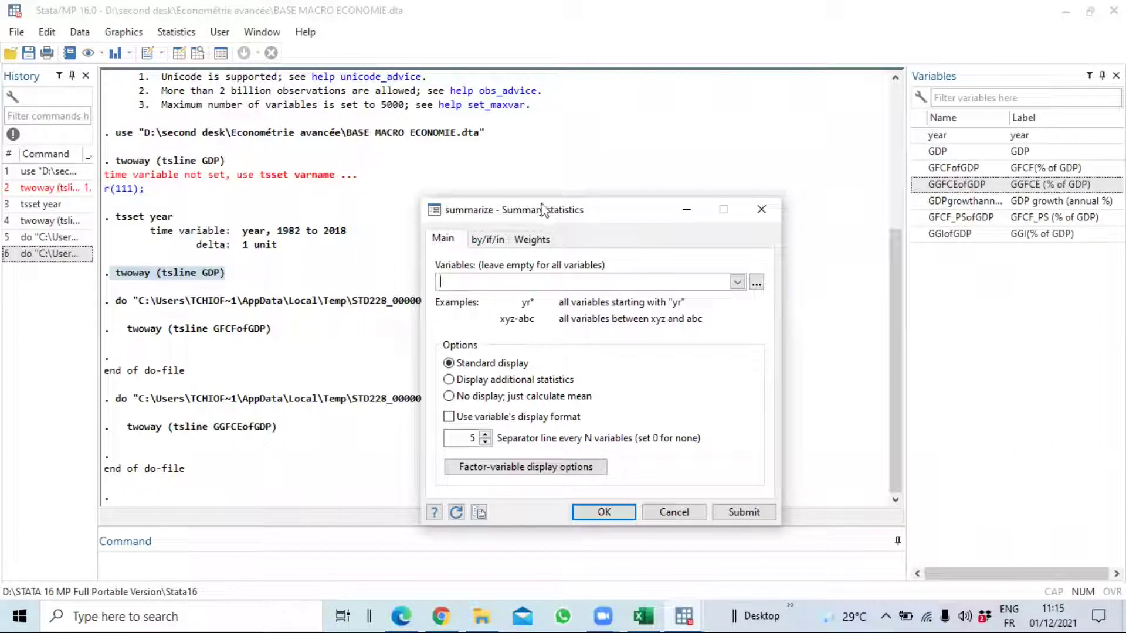
pyautogui.moveTo(543, 210); pyautogui.dragTo(441, 126)
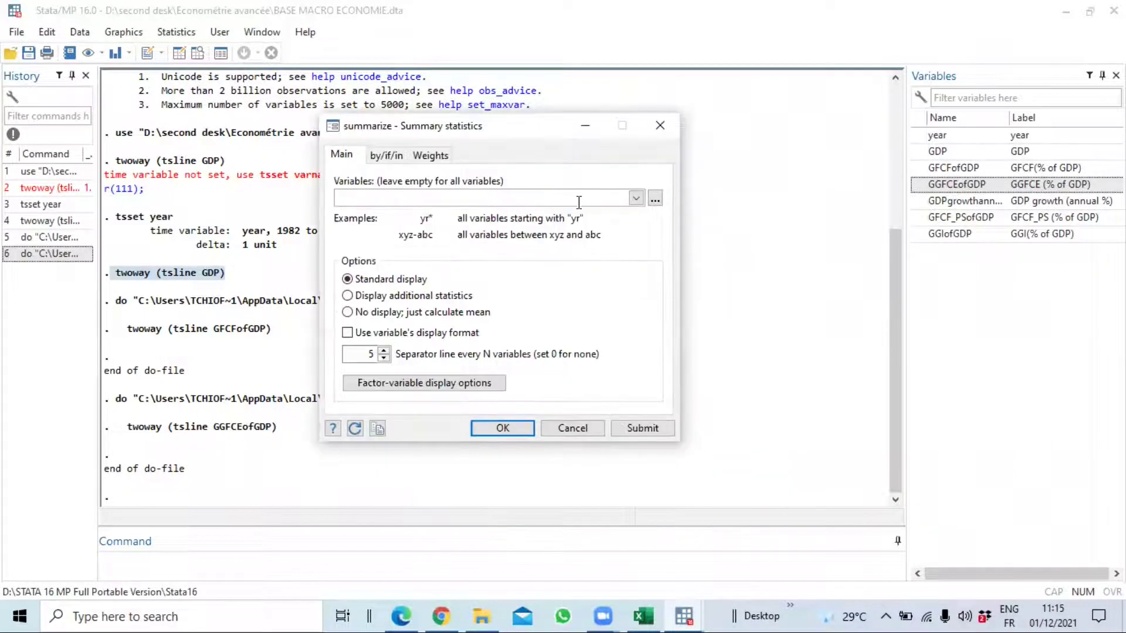
# Run summary statistics for the variables GDP, GFCFofGDP, GGFCEofGDP, GDPgrowthannual, GFCF_PSofGDP and GGIofGDP
pyautogui.click(635, 200)
pyautogui.click(353, 226)
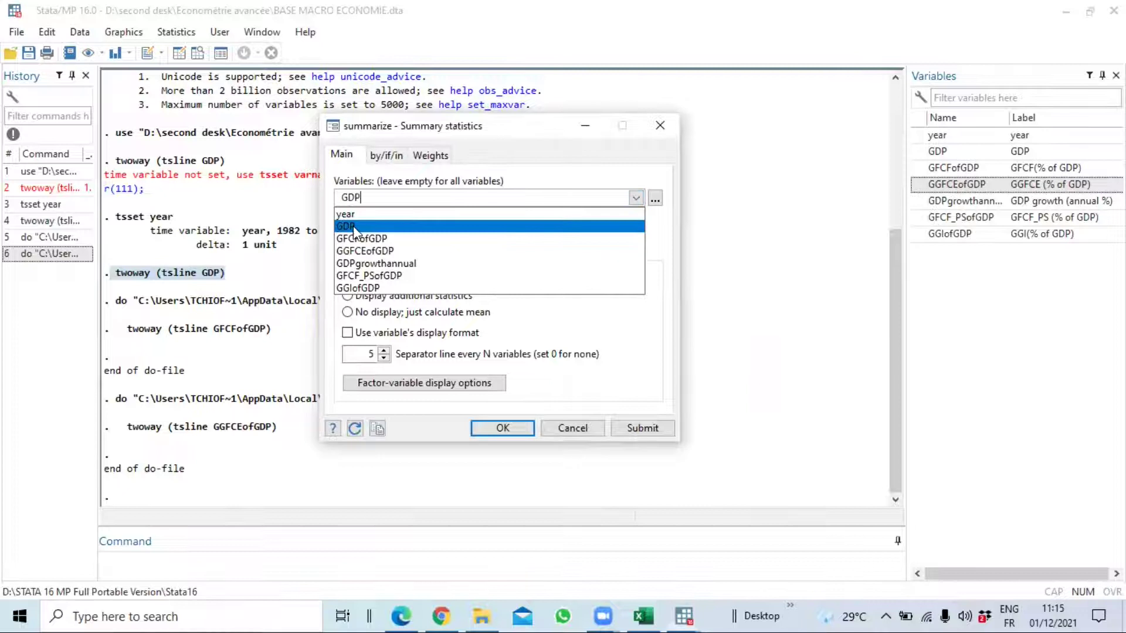
pyautogui.click(360, 237)
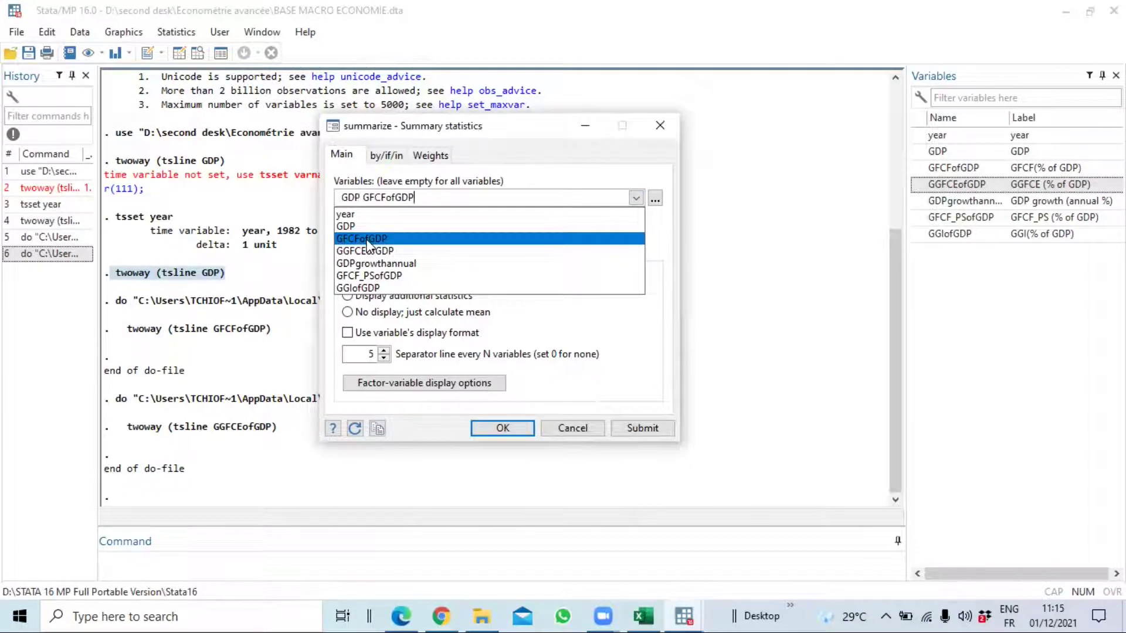
pyautogui.click(375, 252)
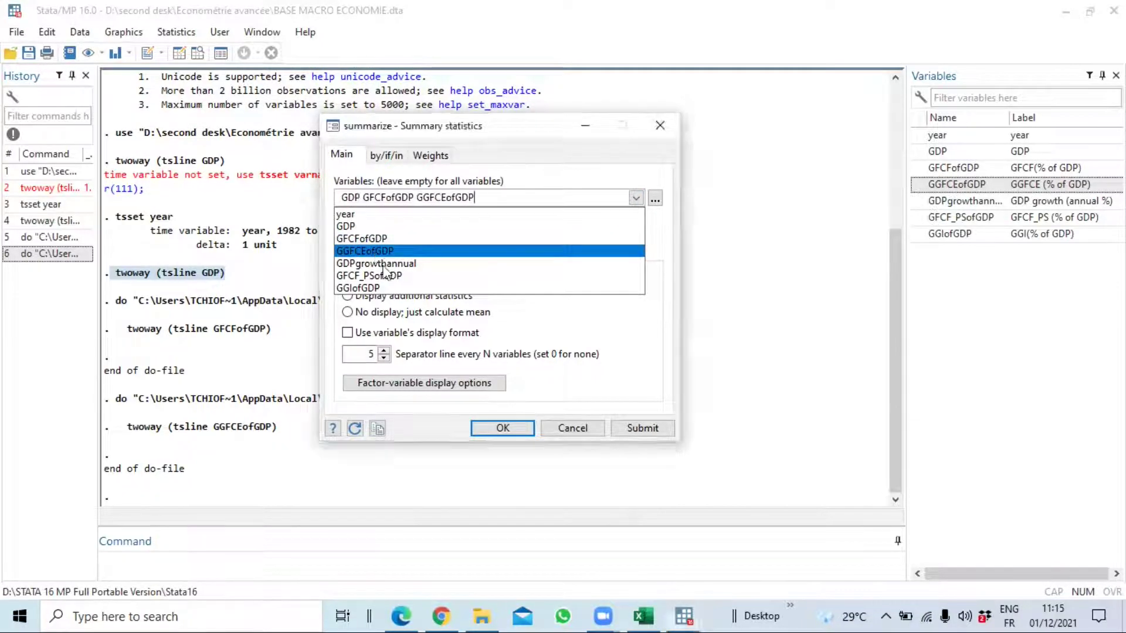
pyautogui.click(384, 264)
pyautogui.click(389, 277)
pyautogui.click(389, 288)
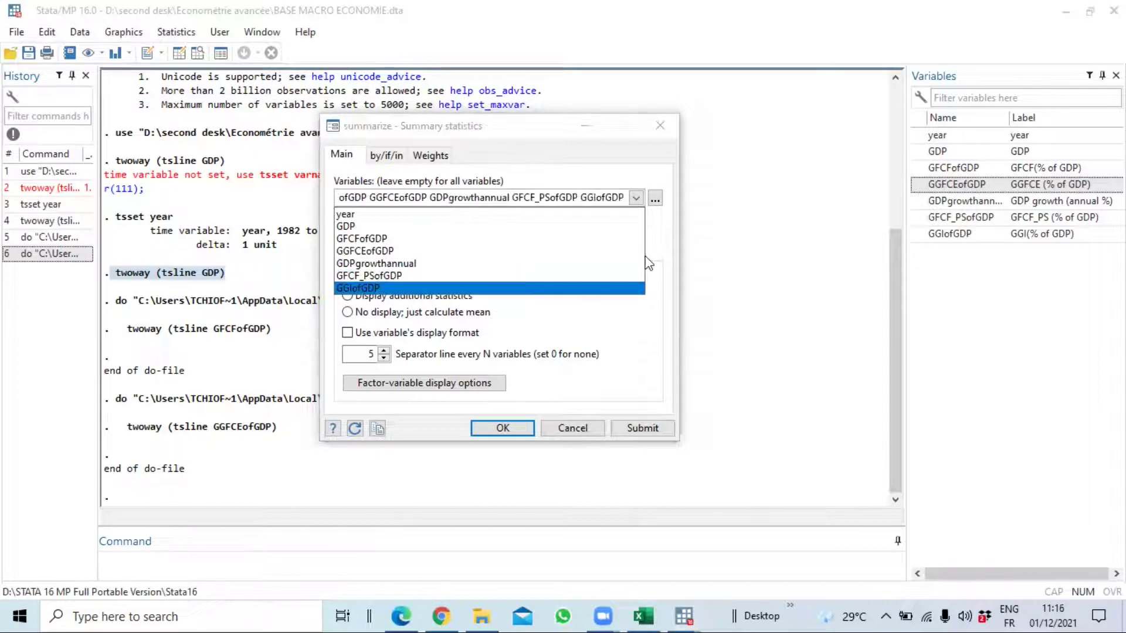
pyautogui.click(524, 141)
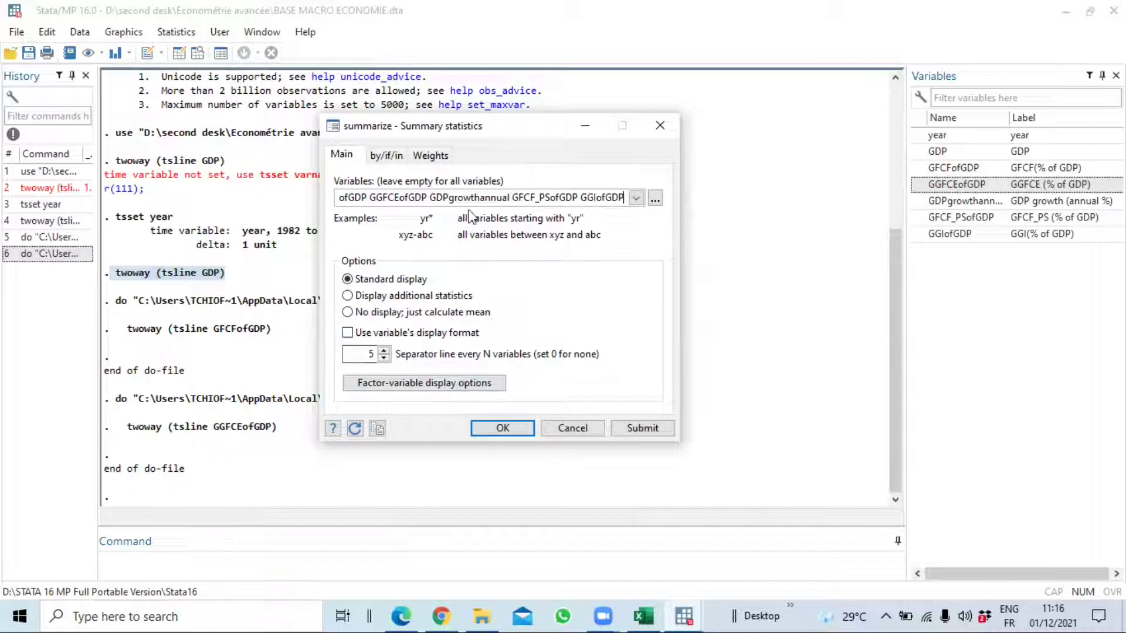
pyautogui.click(506, 433)
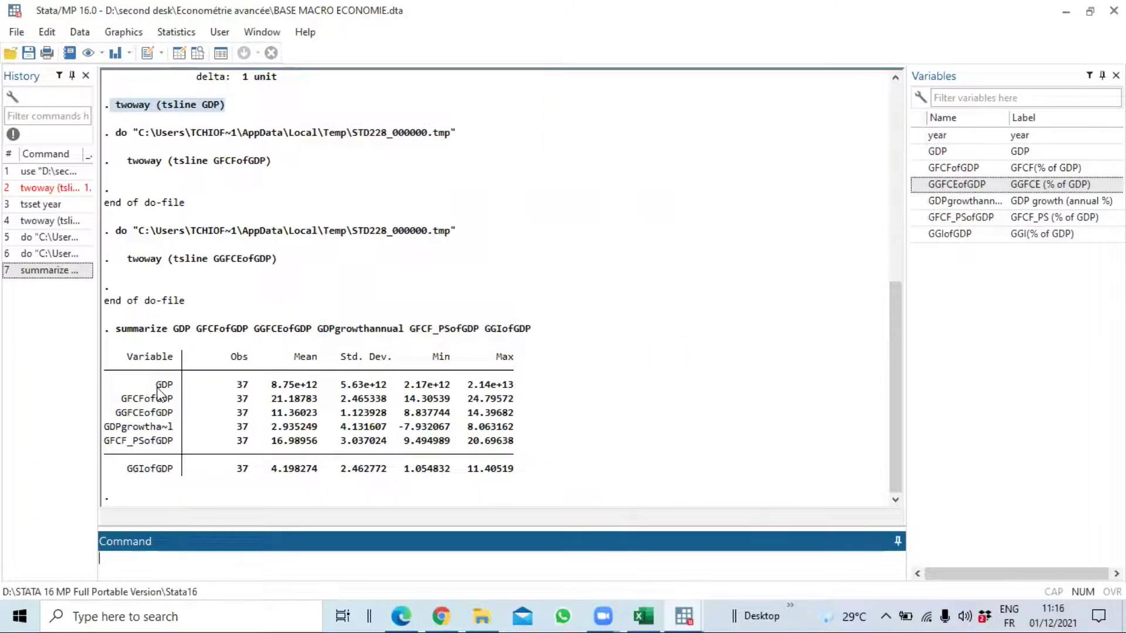
# Review the summary statistics table and copy the whole summarize command line above it from the results
pyautogui.moveTo(121, 360); pyautogui.dragTo(524, 478)
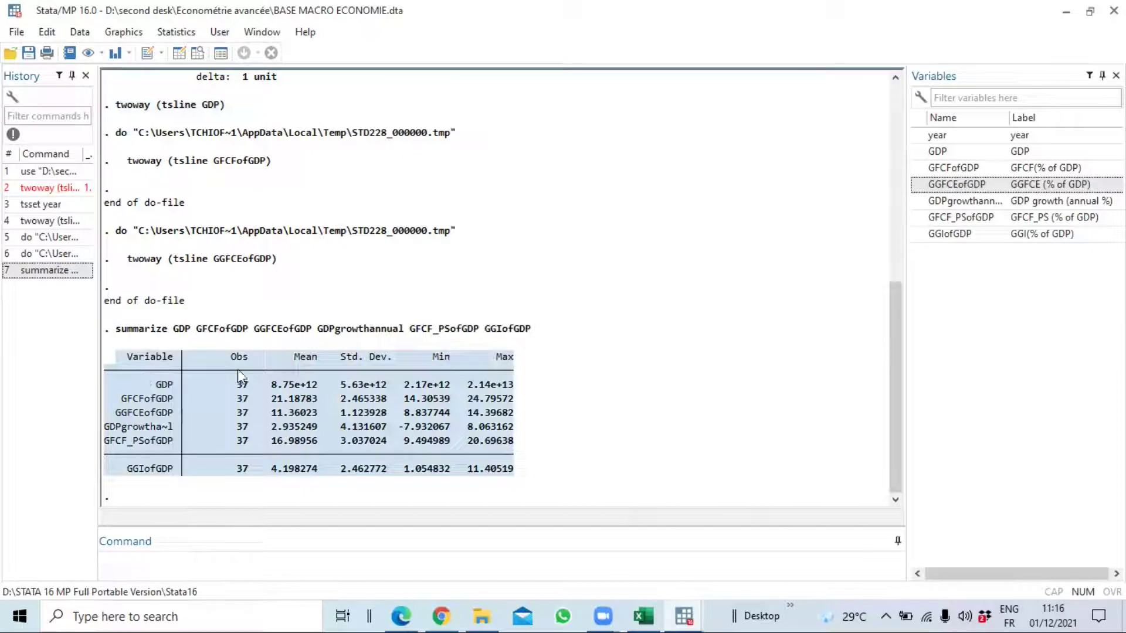
pyautogui.click(328, 366)
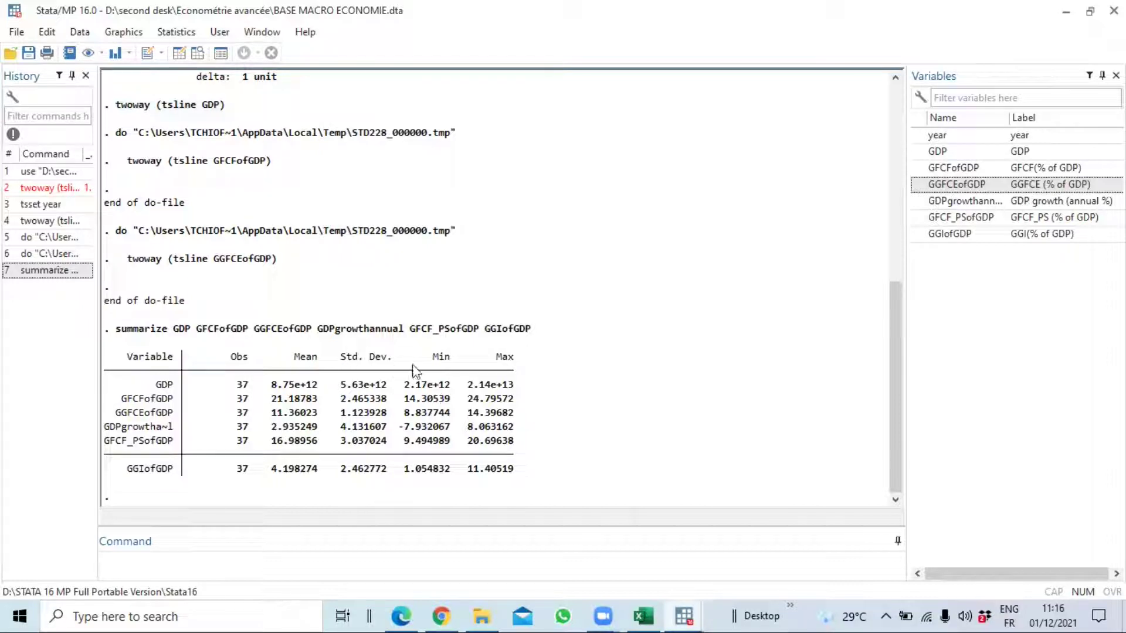
pyautogui.tripleClick(124, 331)
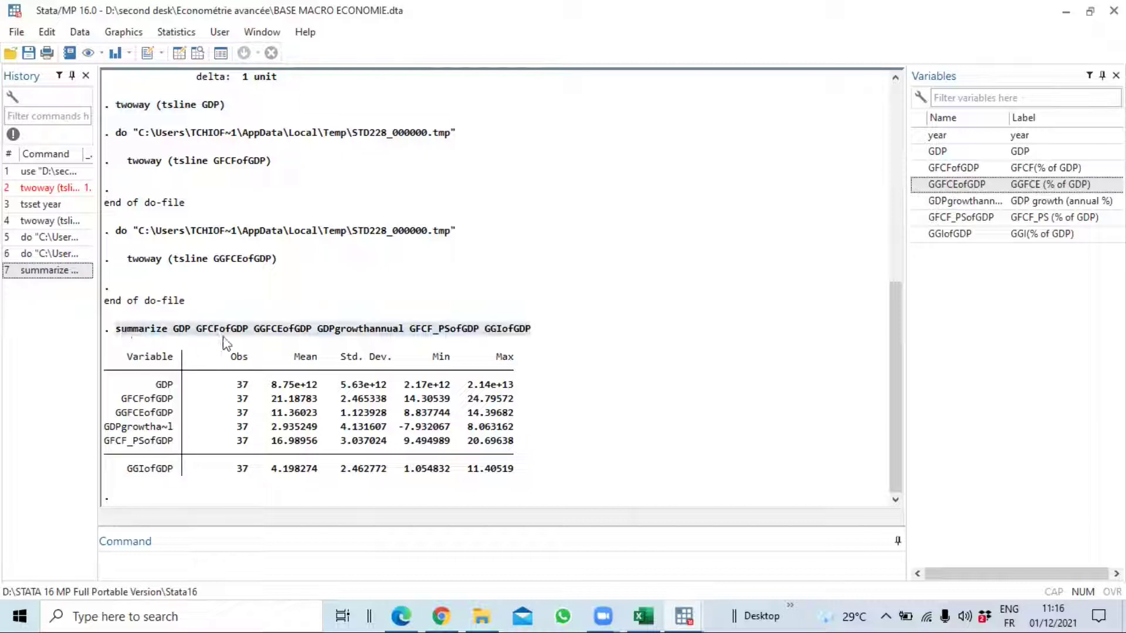
pyautogui.rightClick(179, 333)
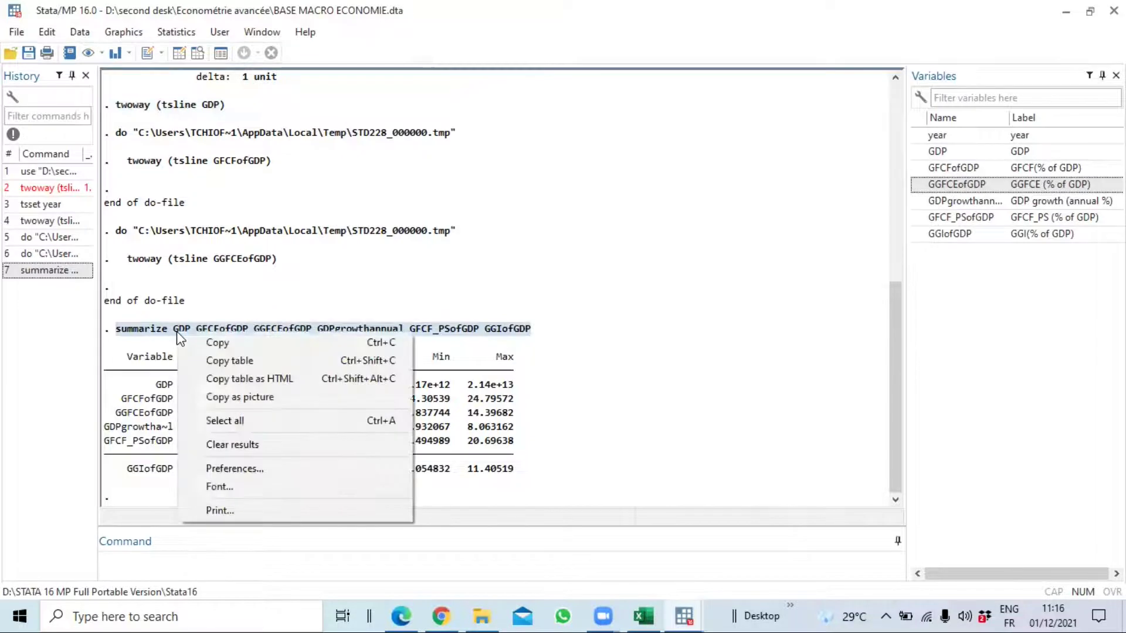
pyautogui.press('Down')
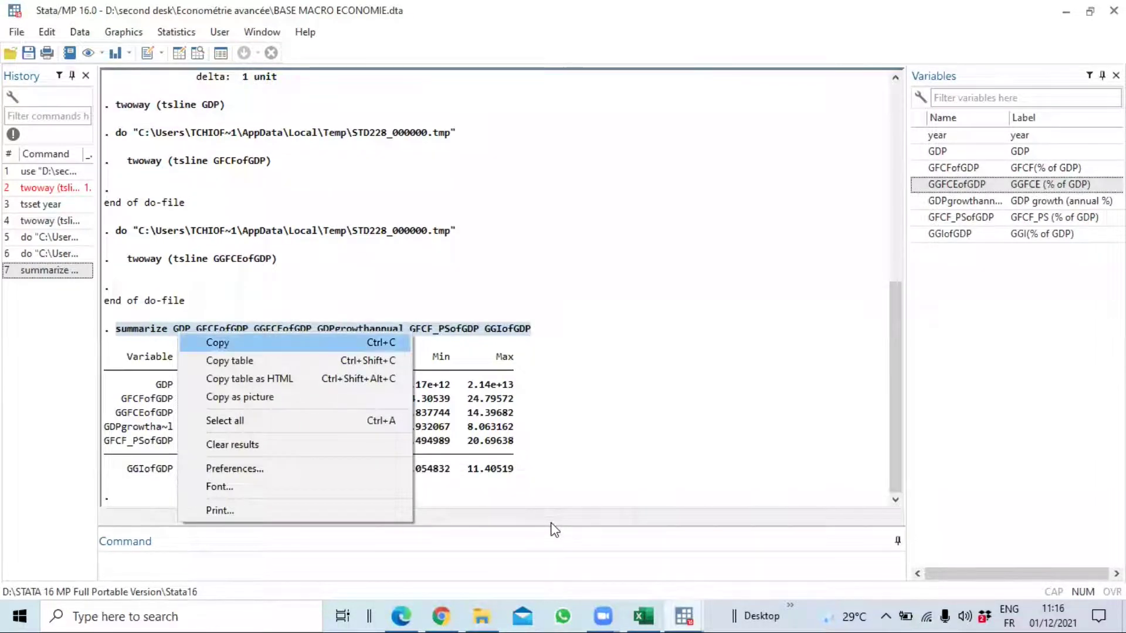
pyautogui.press('Return')
# Add the comment "// statistiques descriptives" on line 10 of the do-file "dofile tuto", after the twoway commands and an empty line
pyautogui.moveTo(684, 615)
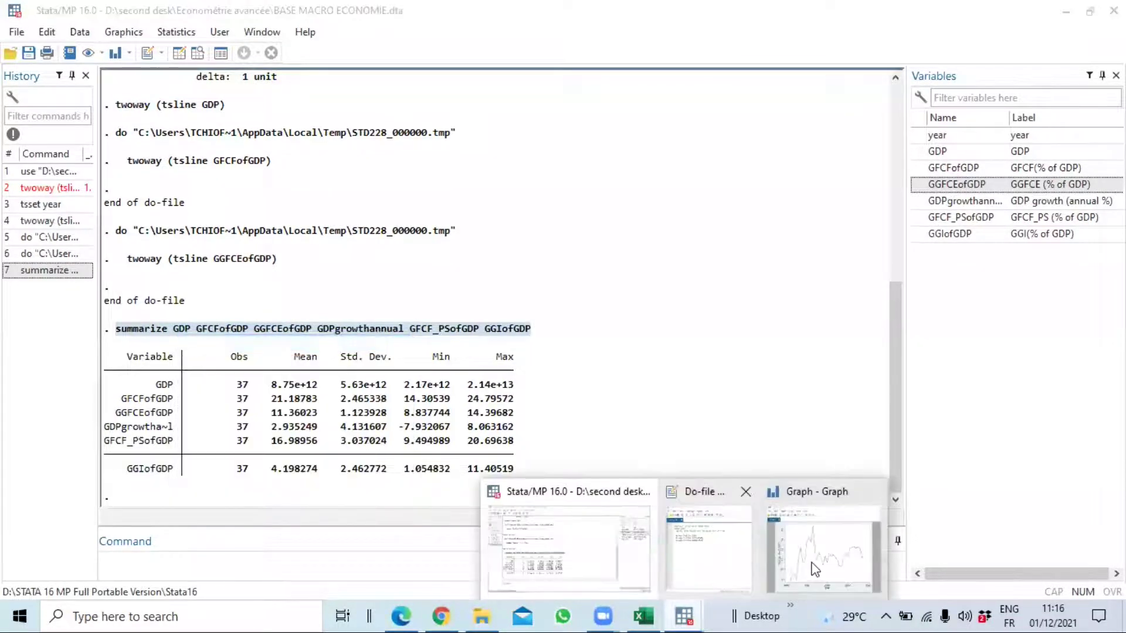
pyautogui.click(708, 549)
pyautogui.press('Return')
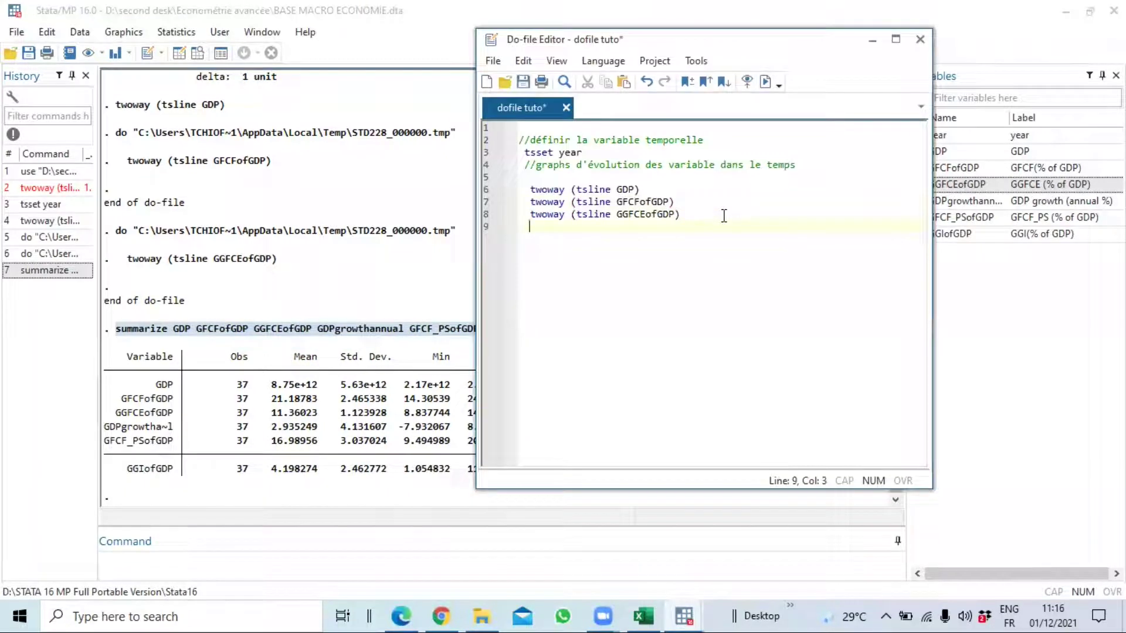
pyautogui.press('Return')
pyautogui.write('//')
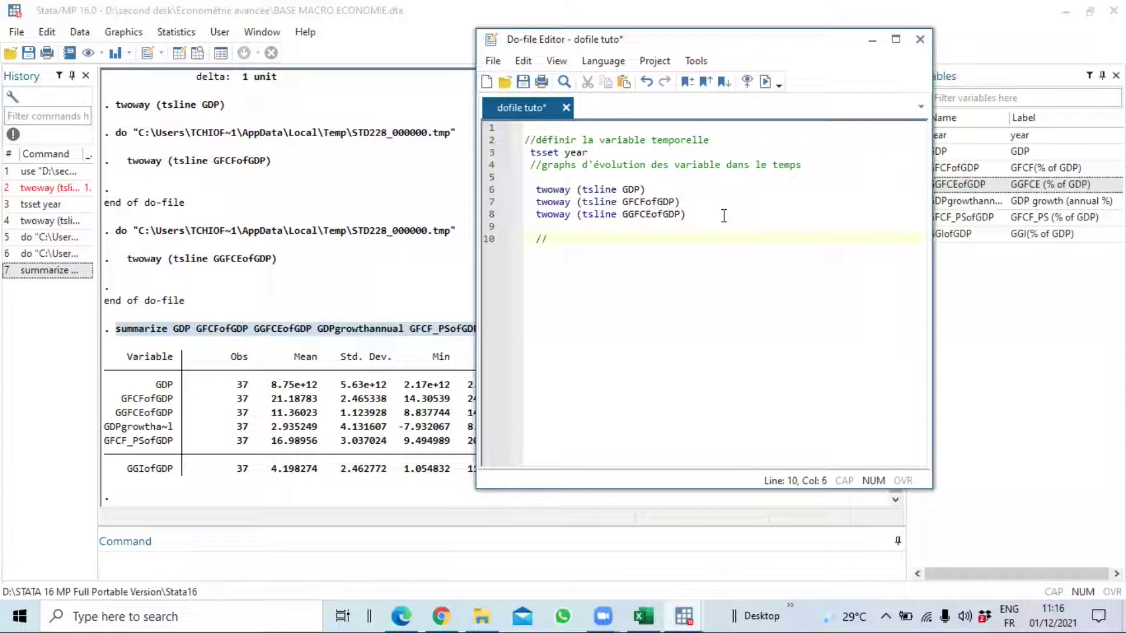
pyautogui.write(' stati')
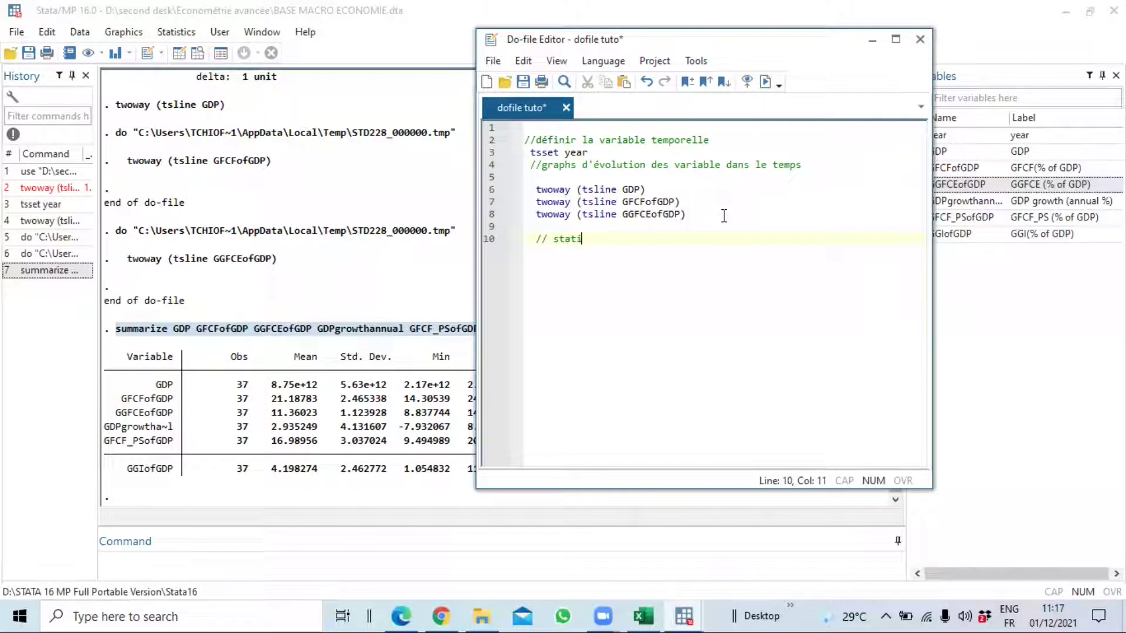
pyautogui.write('stiques descripti')
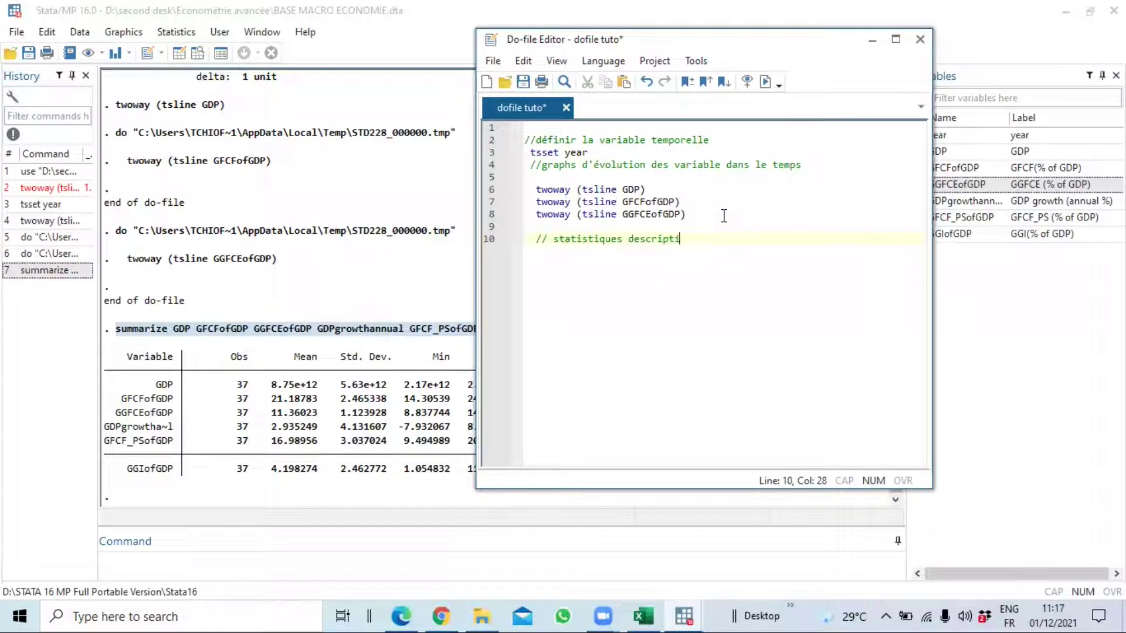
pyautogui.write('ves')
pyautogui.press('Return')
pyautogui.press('Return')
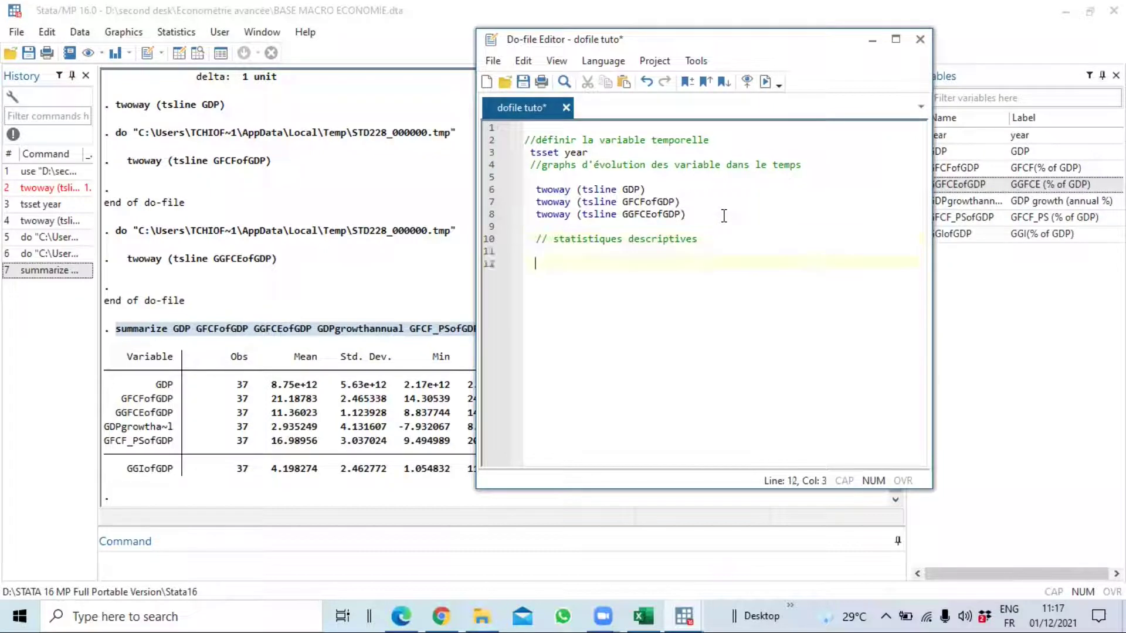
# Paste the copied summarize command on line 12 of the do-file and shorten its command name to sum
pyautogui.hotkey('ctrl', 'v')
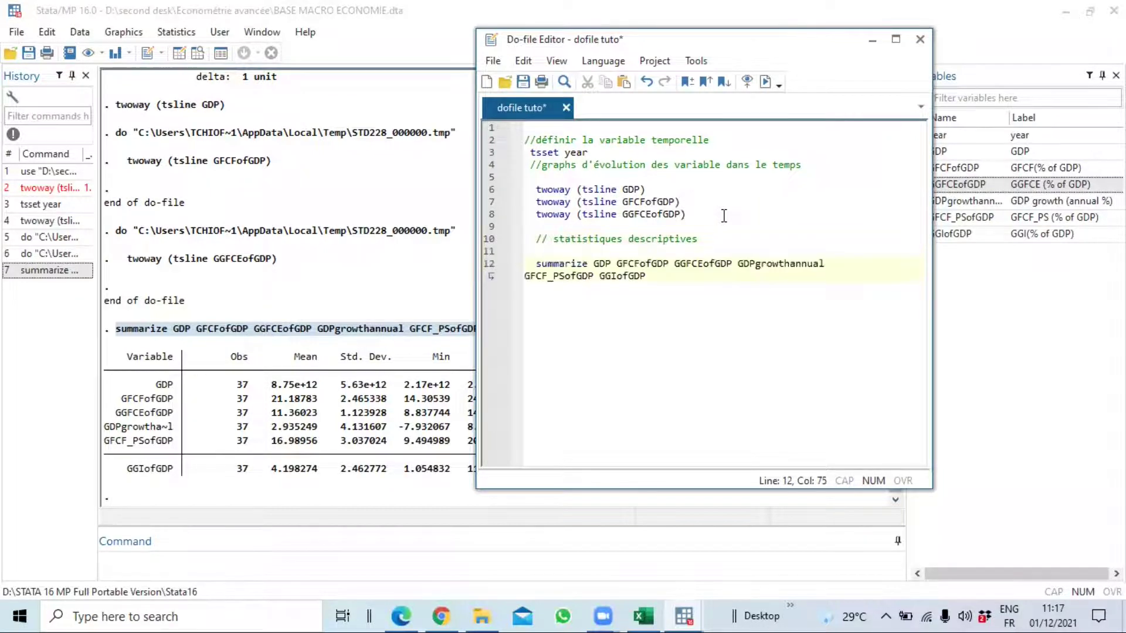
pyautogui.click(531, 264)
pyautogui.click(588, 263)
pyautogui.moveTo(589, 263); pyautogui.dragTo(551, 263)
pyautogui.press('BackSpace')
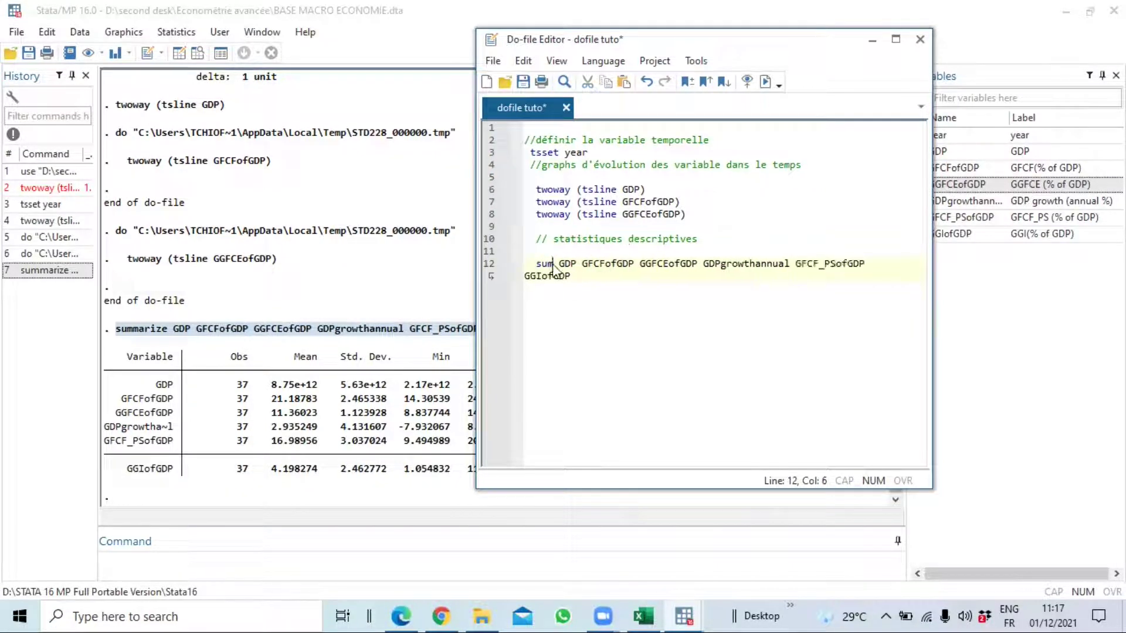
# Run only the sum command on line 12, return to the main window's results and activate its command line
pyautogui.press('End')
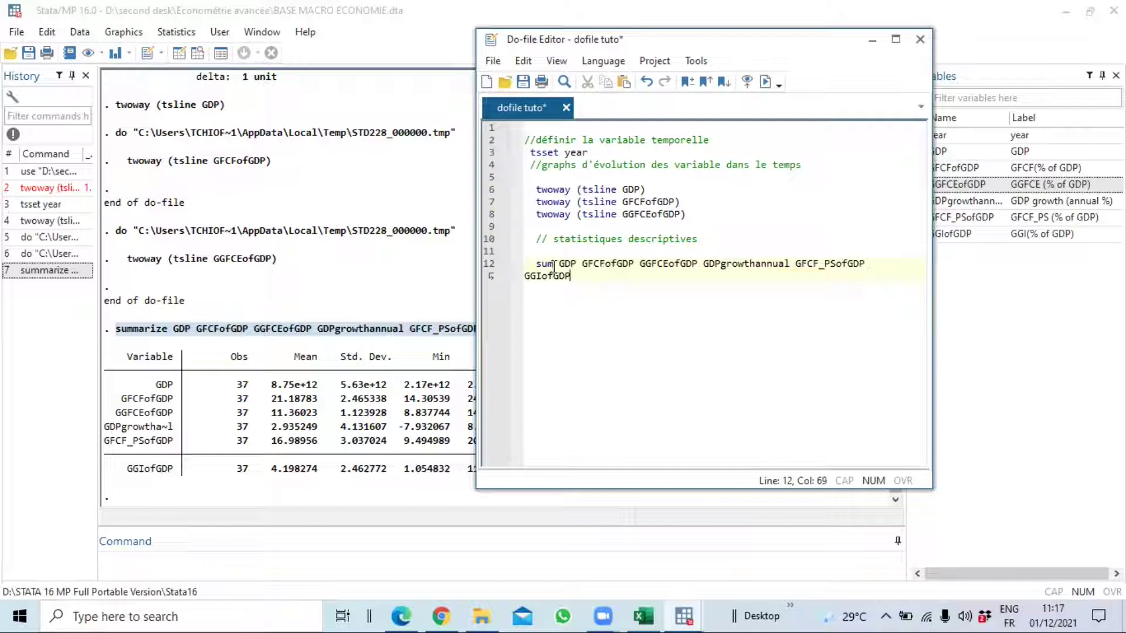
pyautogui.click(554, 265)
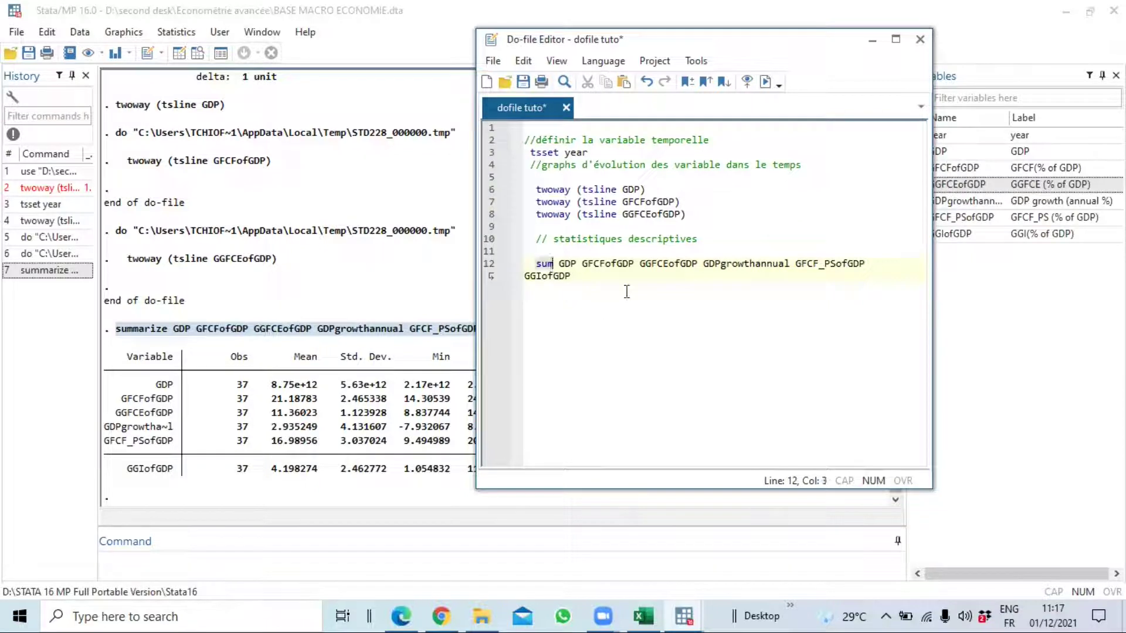
pyautogui.click(764, 82)
pyautogui.click(211, 390)
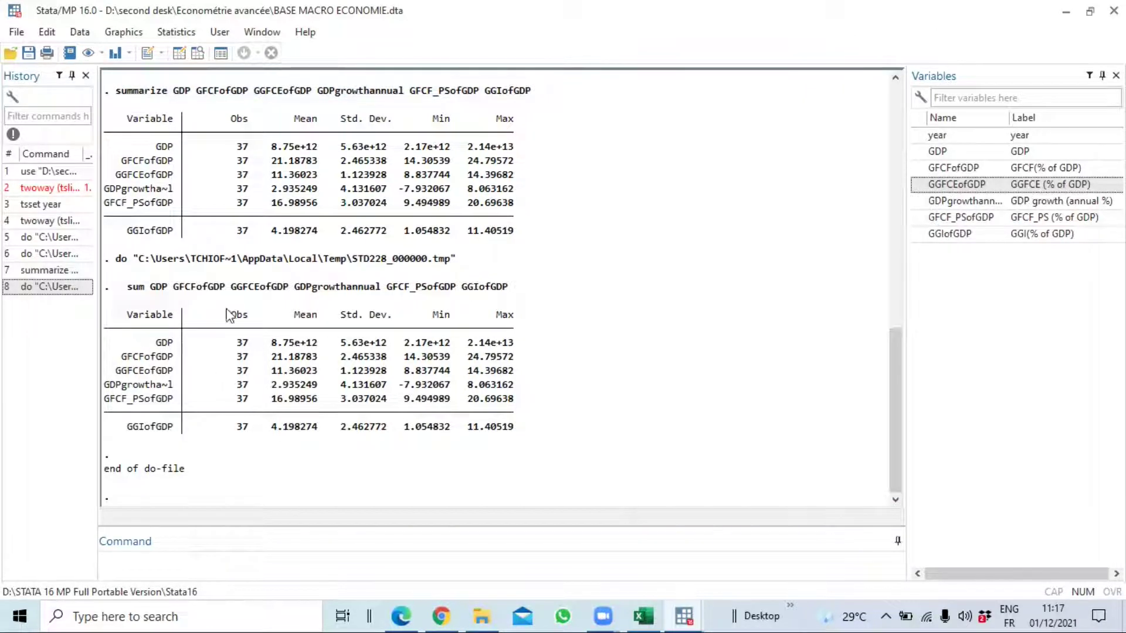
pyautogui.click(684, 615)
pyautogui.click(140, 561)
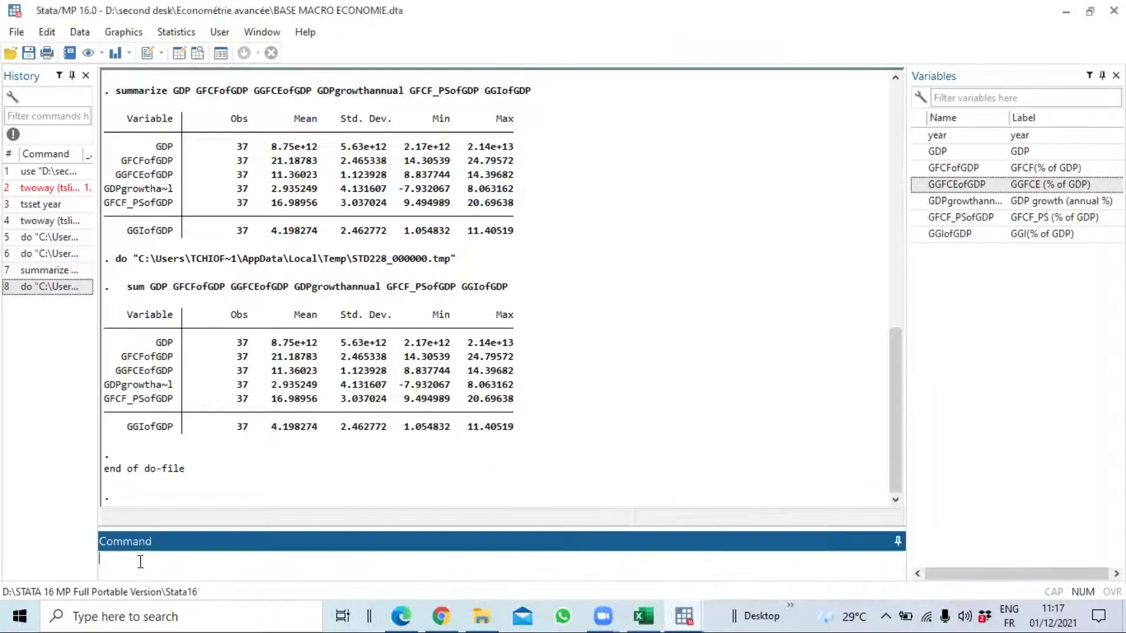
# Run the sum command without a variable list to summarize every variable in the dataset
pyautogui.write('sum')
pyautogui.press('Return')
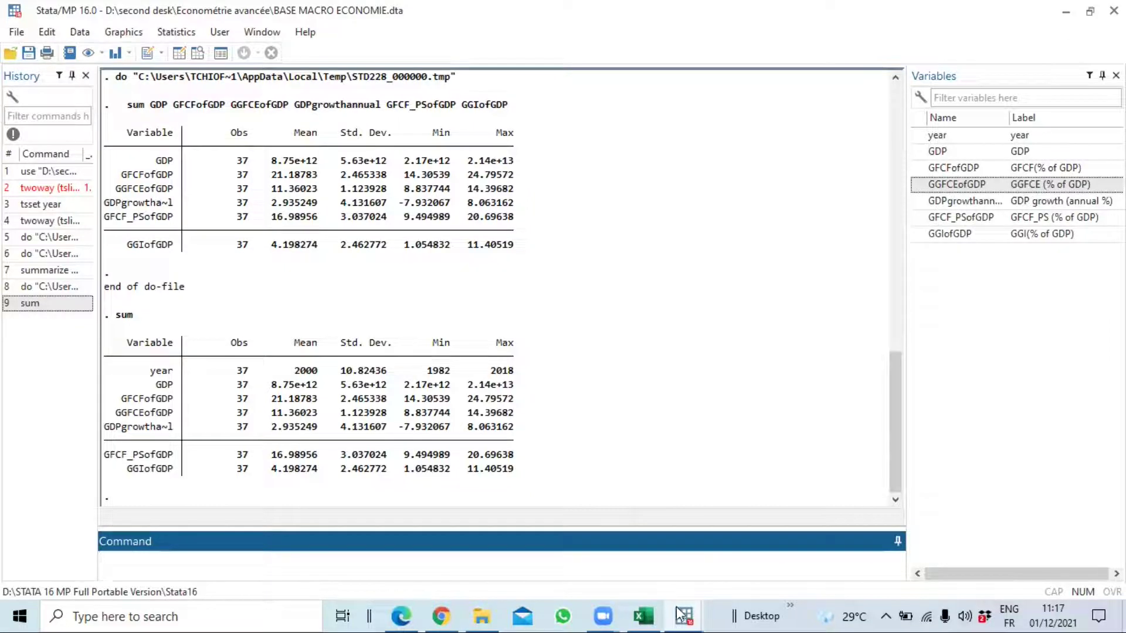
# Save the do-file "dofile tuto" with its sum command and close the Do-file Editor
pyautogui.moveTo(684, 615)
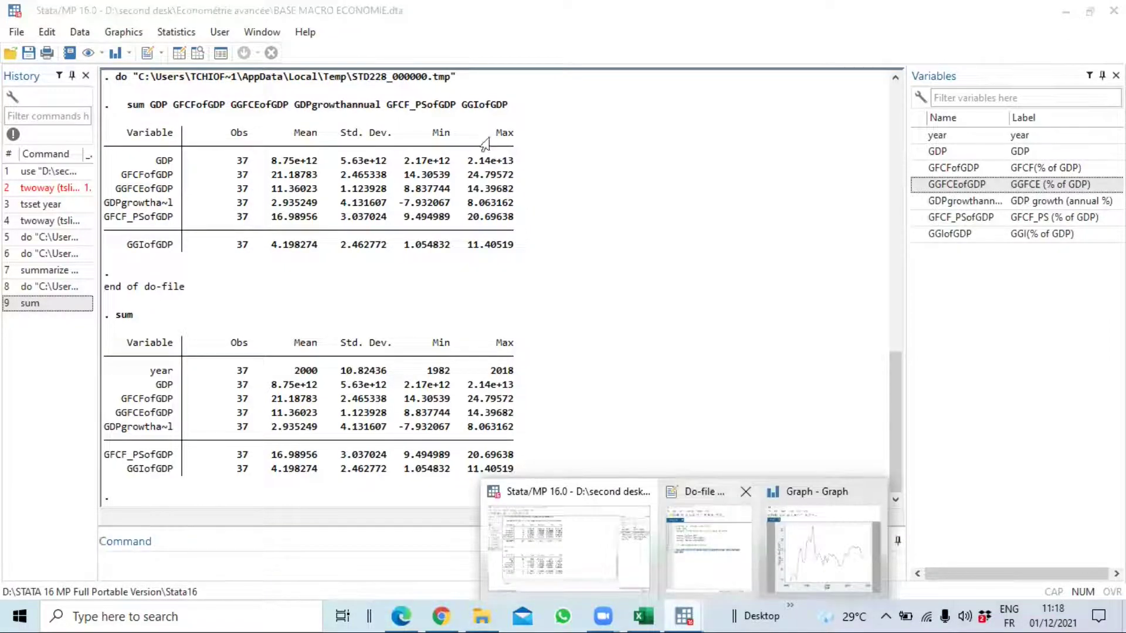
pyautogui.click(727, 571)
pyautogui.click(521, 82)
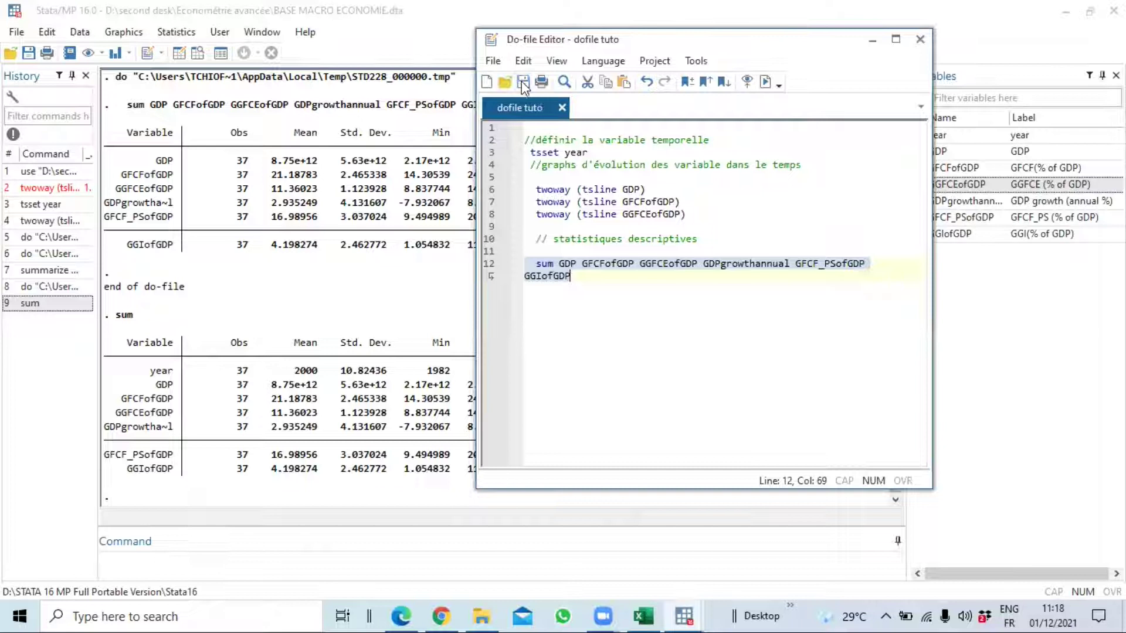
pyautogui.click(600, 283)
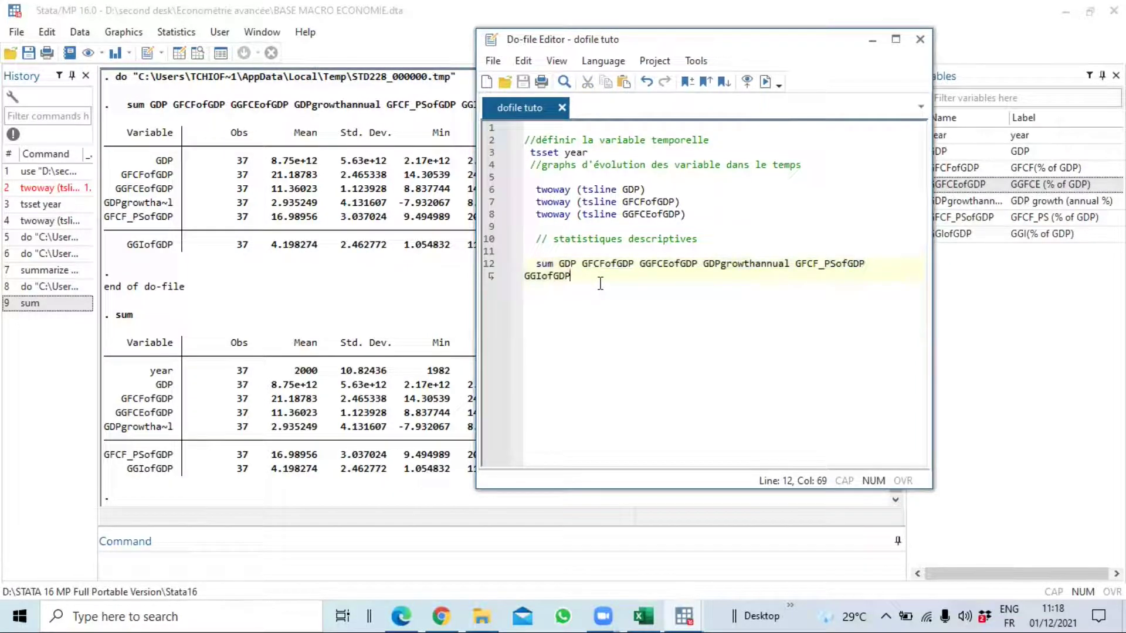
pyautogui.click(922, 19)
pyautogui.click(921, 40)
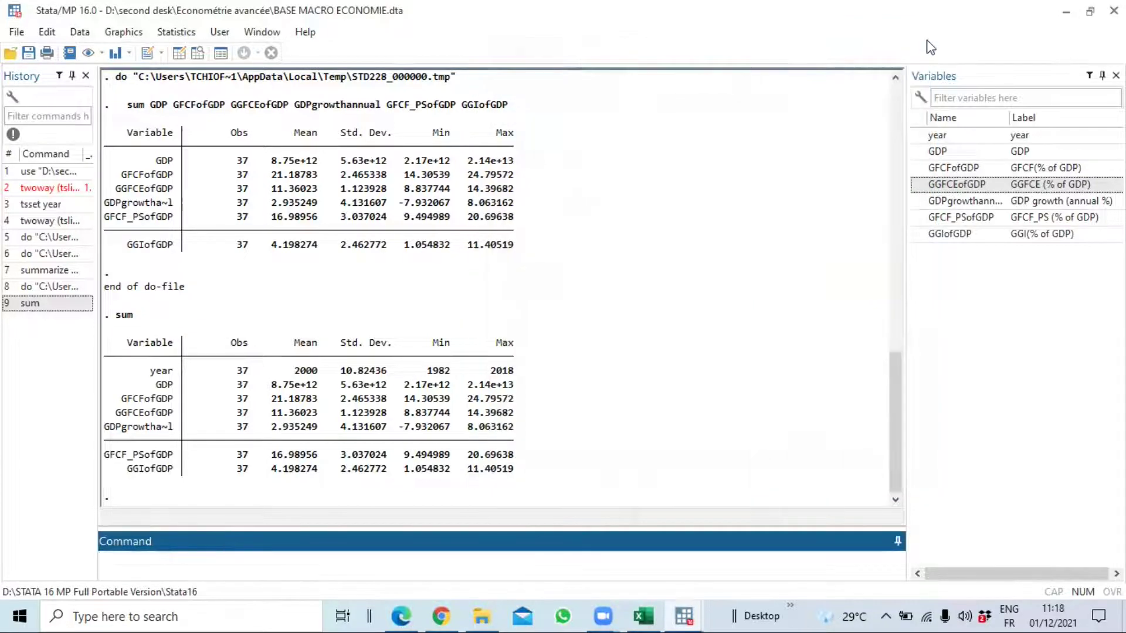
# Reopen "dofile tuto" from the Econométrie avancée folder and look over all its comments and commands
pyautogui.click(10, 54)
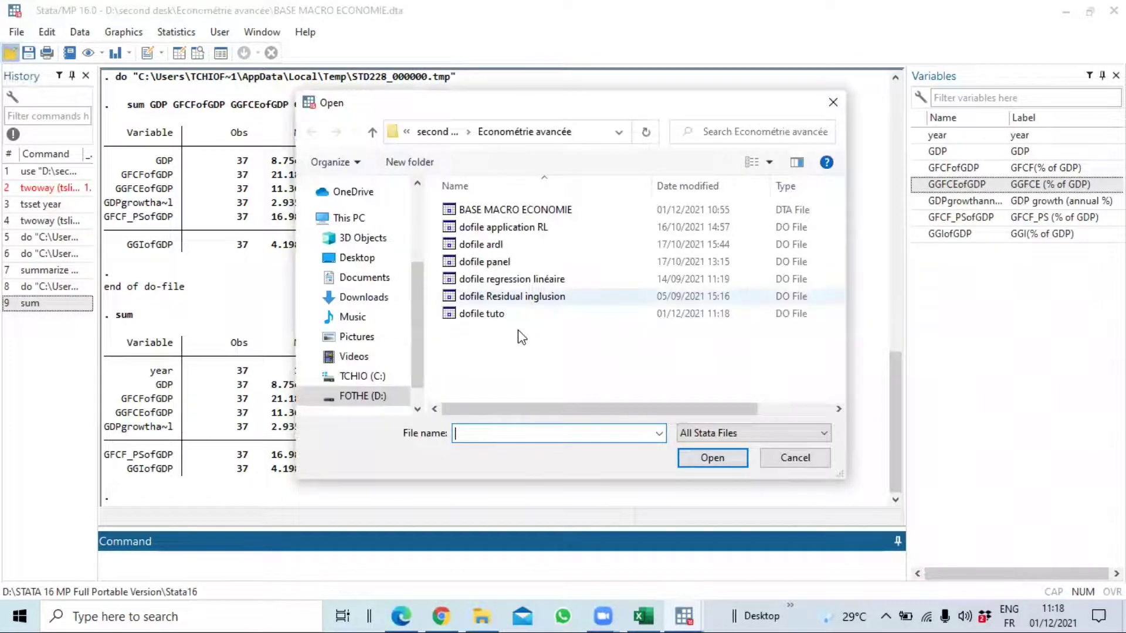
pyautogui.click(463, 316)
pyautogui.doubleClick(481, 320)
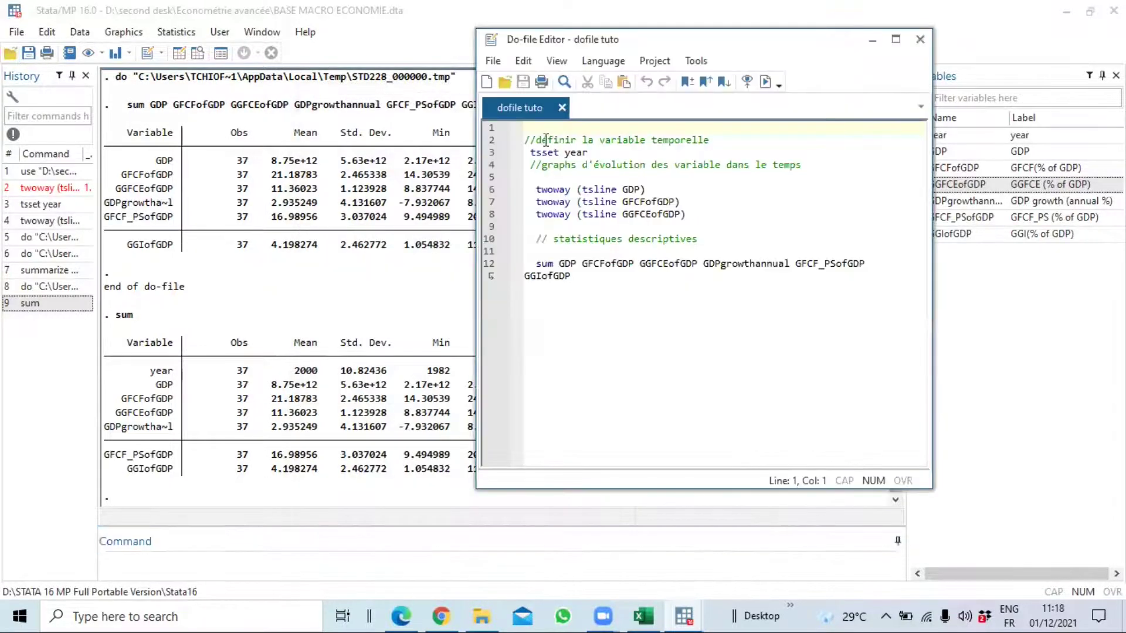
pyautogui.moveTo(526, 130); pyautogui.dragTo(618, 296)
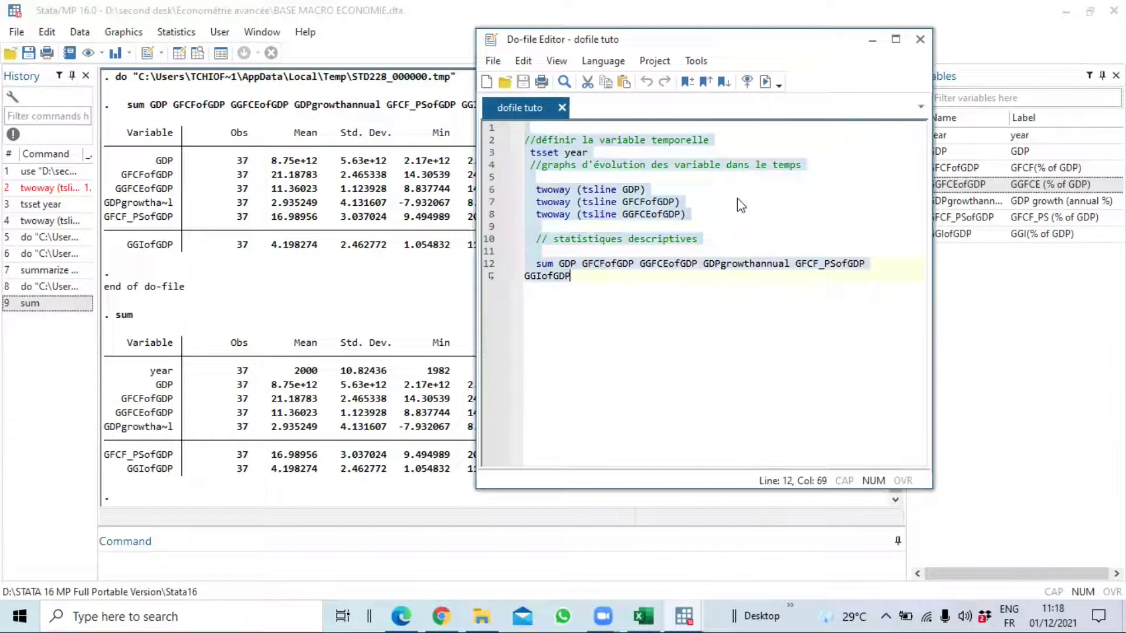
pyautogui.click(617, 299)
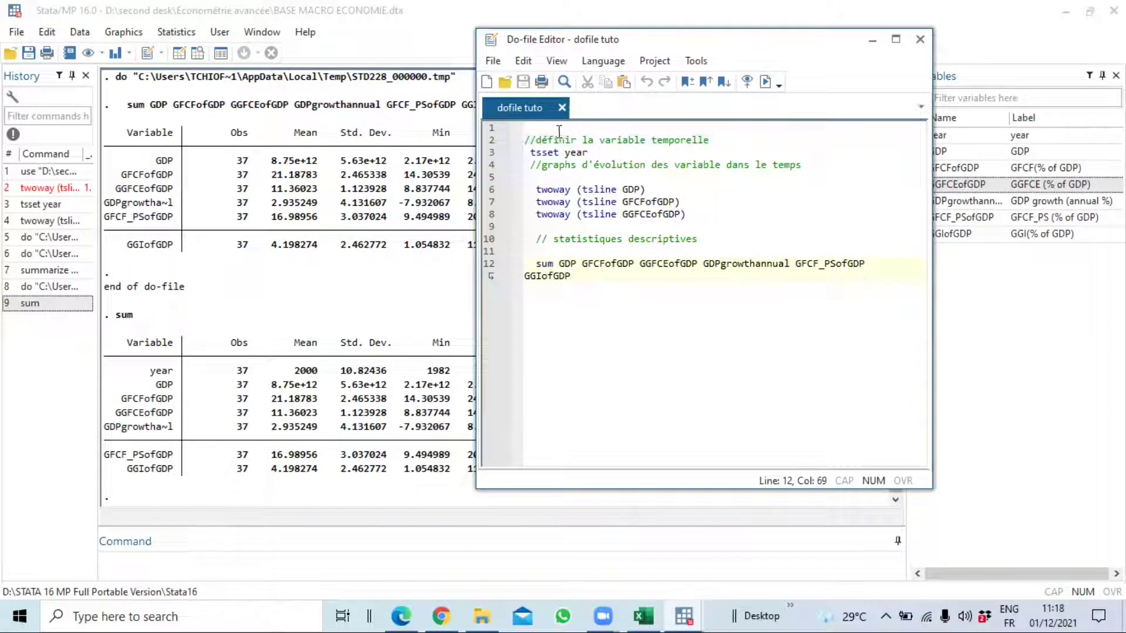
pyautogui.moveTo(527, 139); pyautogui.dragTo(637, 281)
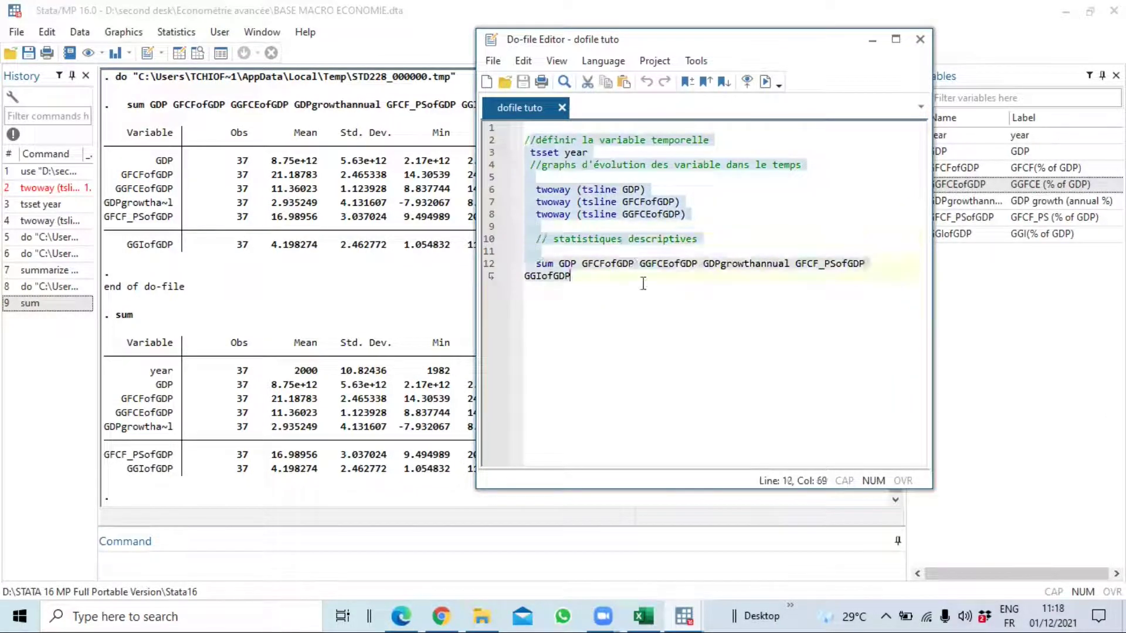
pyautogui.click(600, 303)
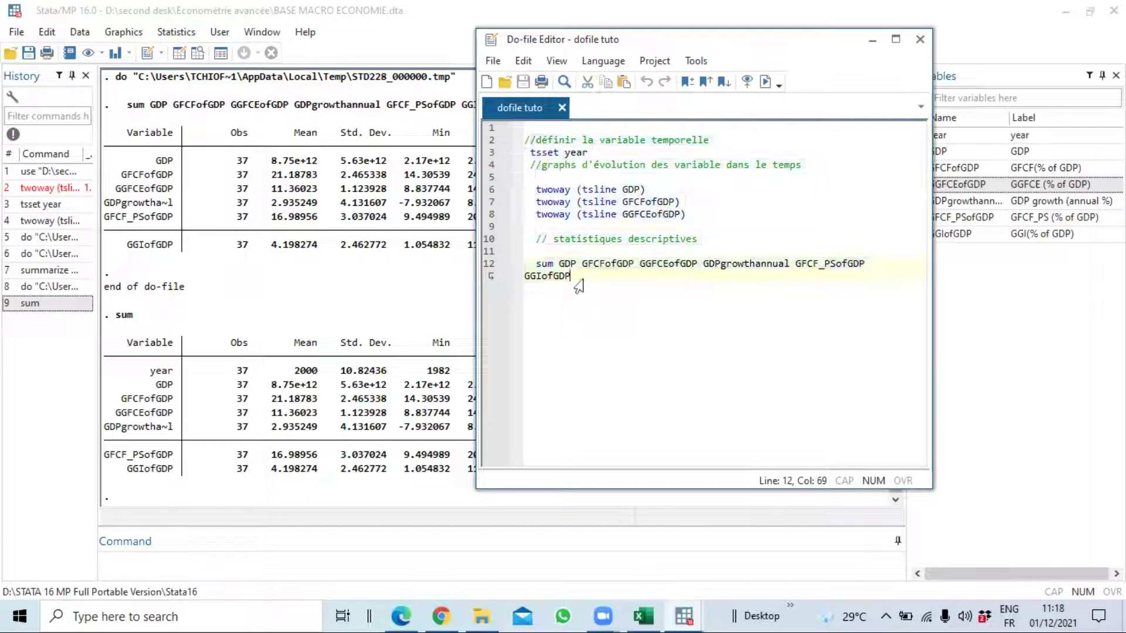
# Return to the main window and start a linear regression with GDP as the dependent variable
pyautogui.click(354, 7)
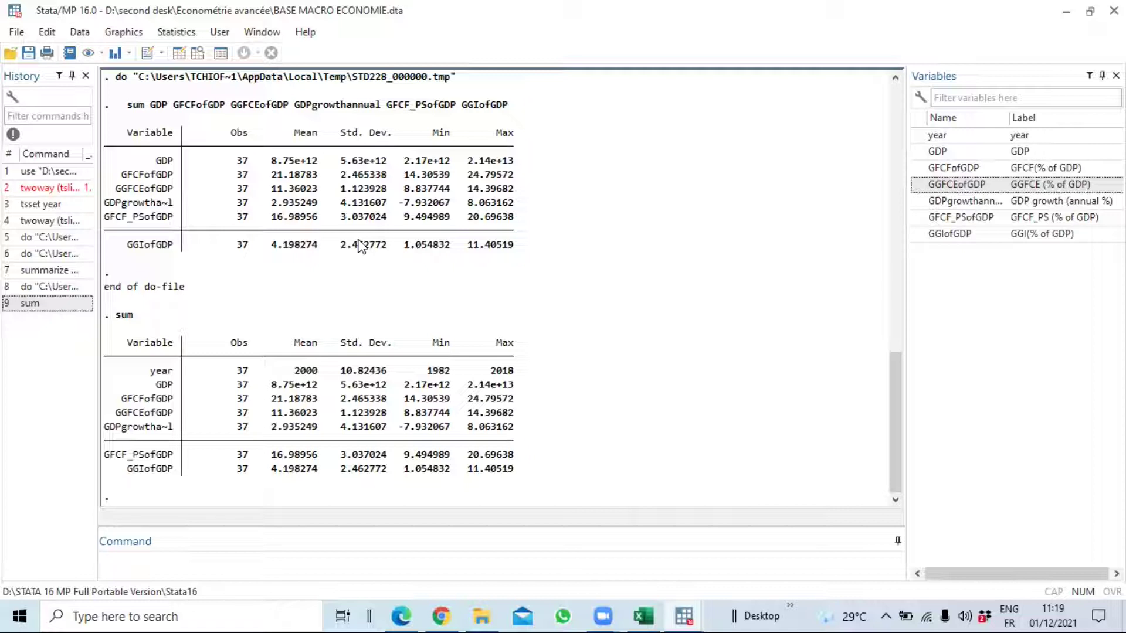
pyautogui.click(165, 34)
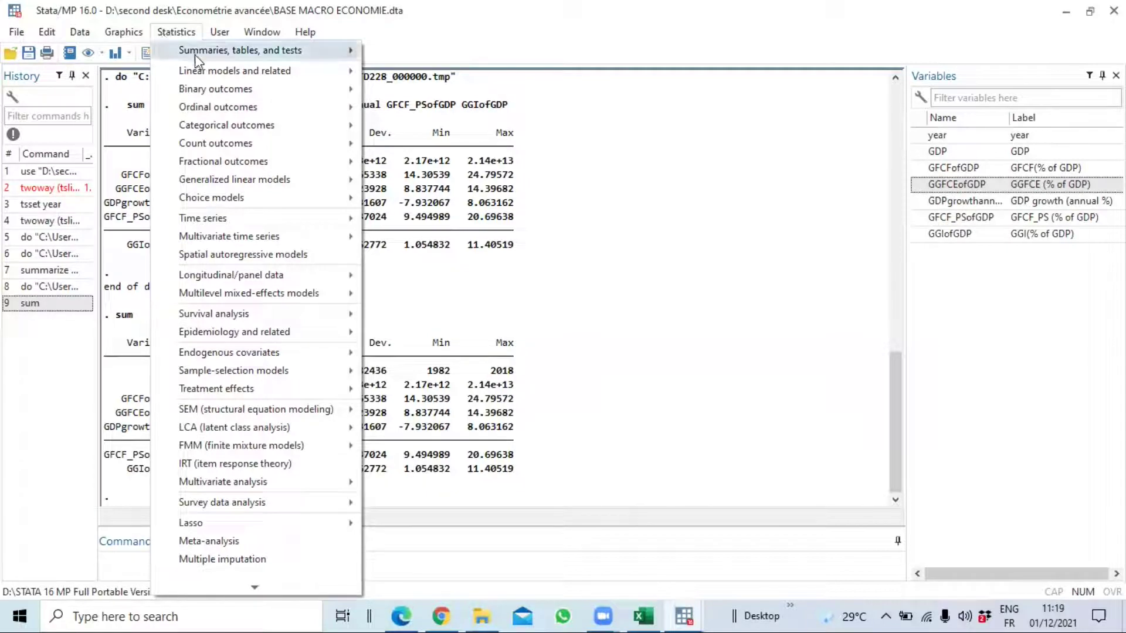
pyautogui.moveTo(202, 73)
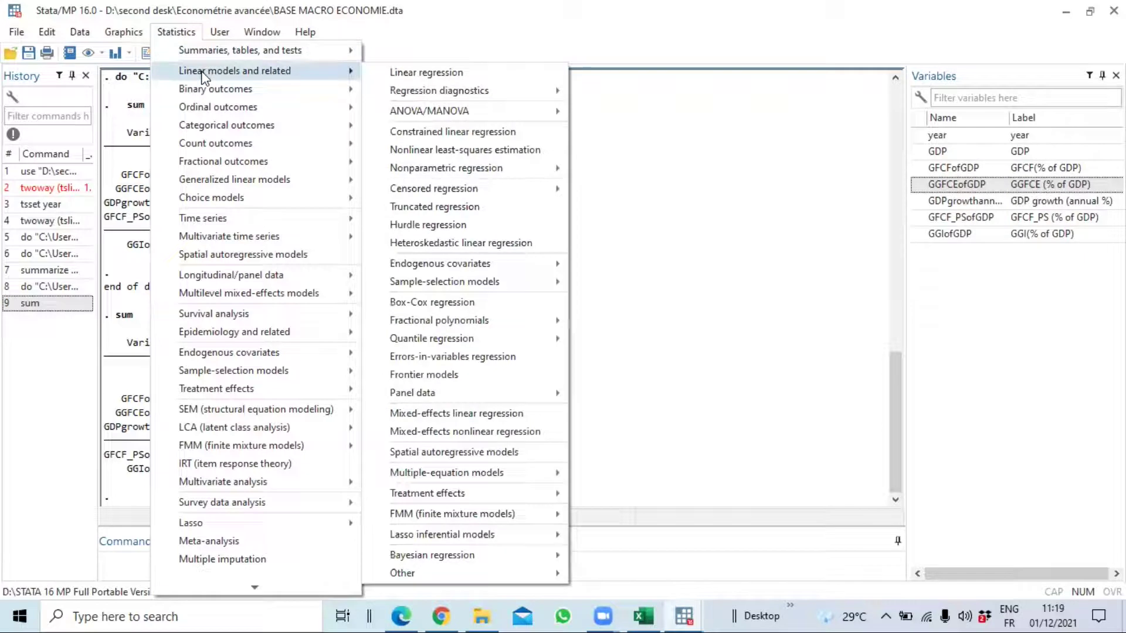
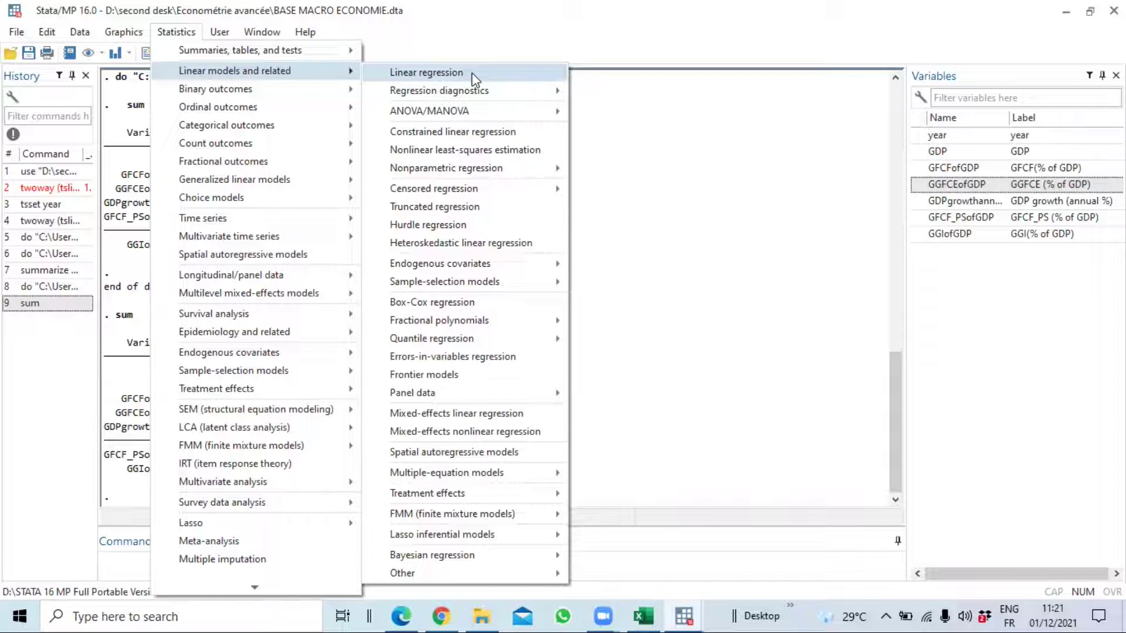
pyautogui.click(471, 73)
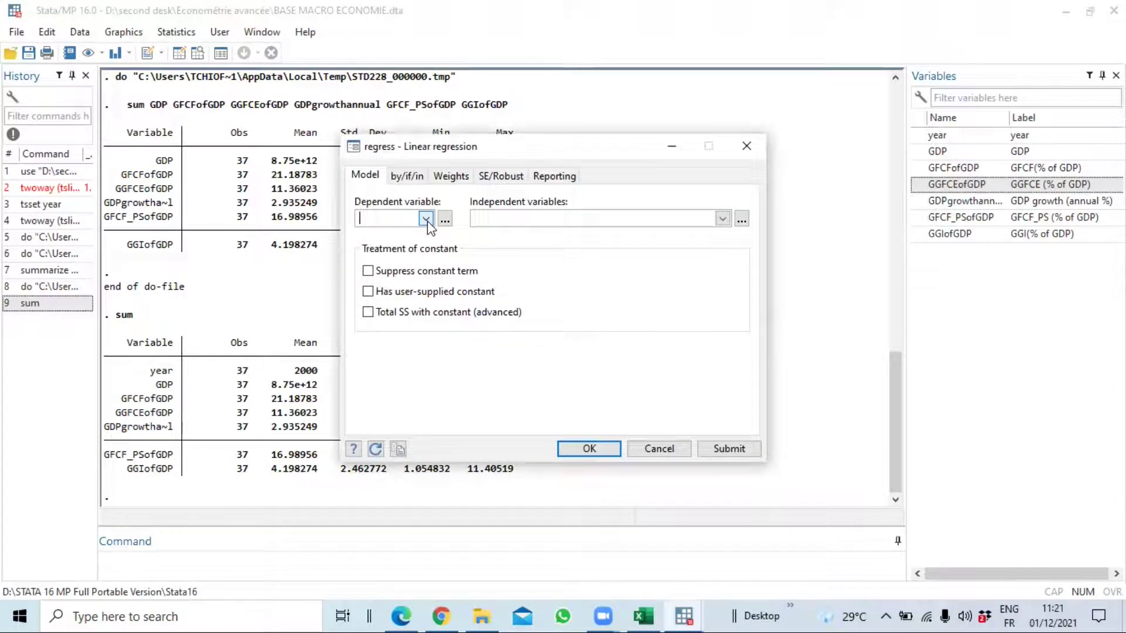
pyautogui.click(426, 219)
pyautogui.click(381, 254)
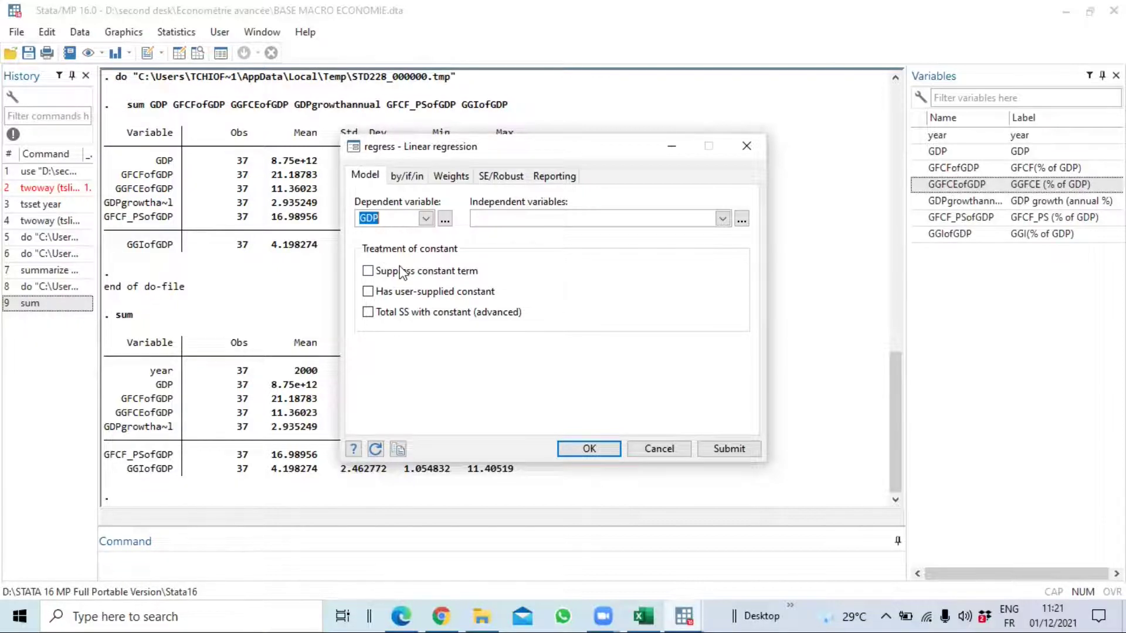
# Add GFCFofGDP, GGFCEofGDP, GFCF_PSofGDP and GGIofGDP as the independent variables and run the regression
pyautogui.click(722, 219)
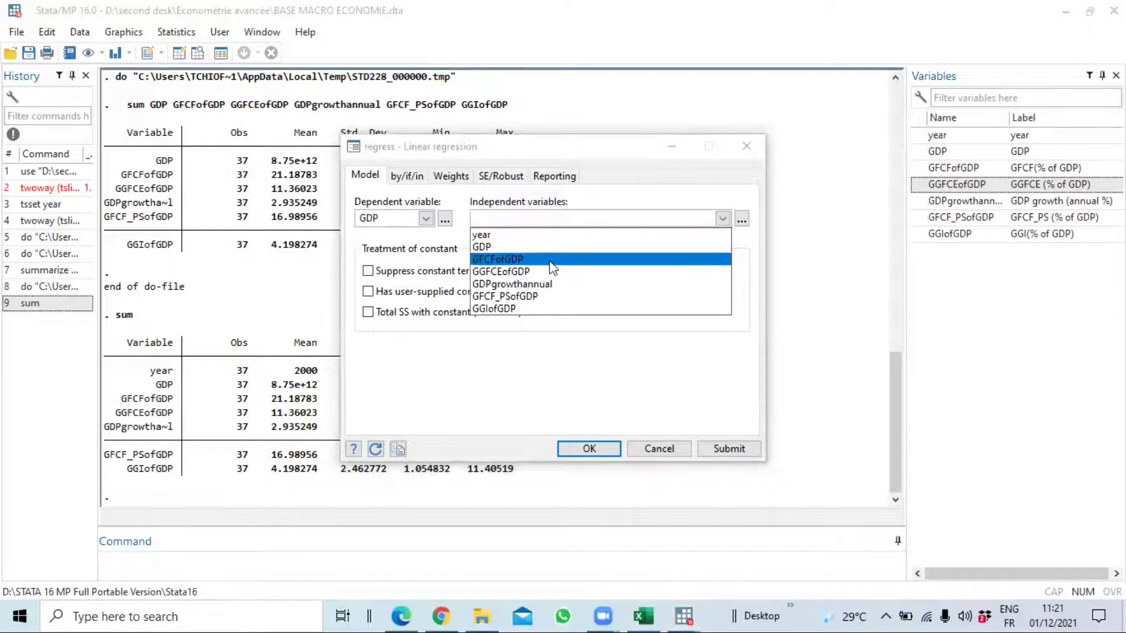
pyautogui.click(491, 260)
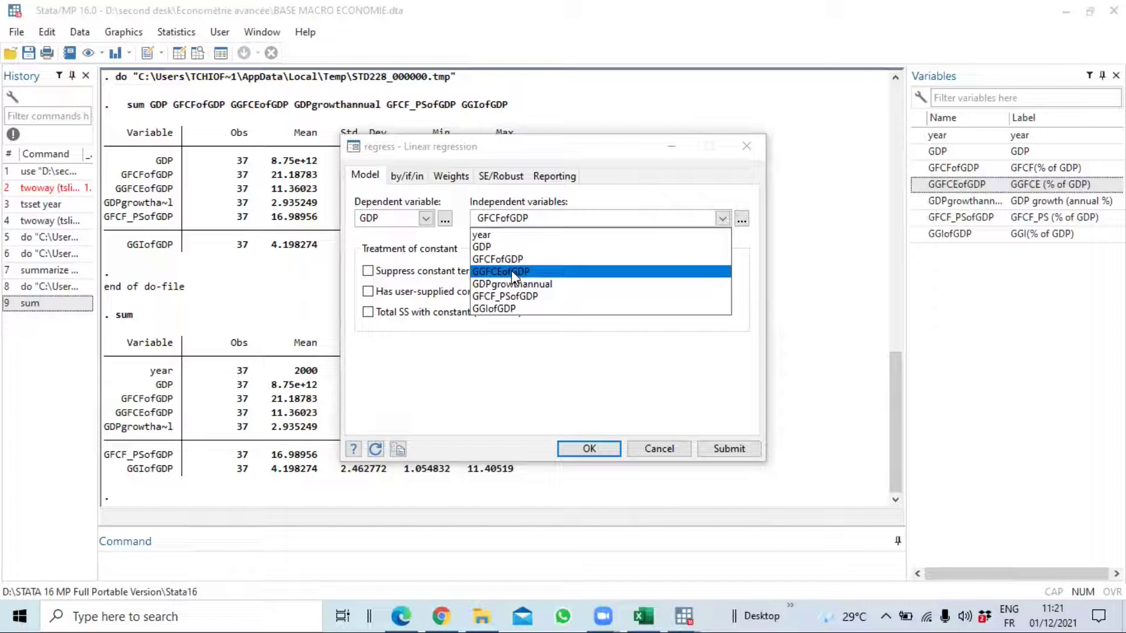
pyautogui.click(511, 270)
pyautogui.click(508, 295)
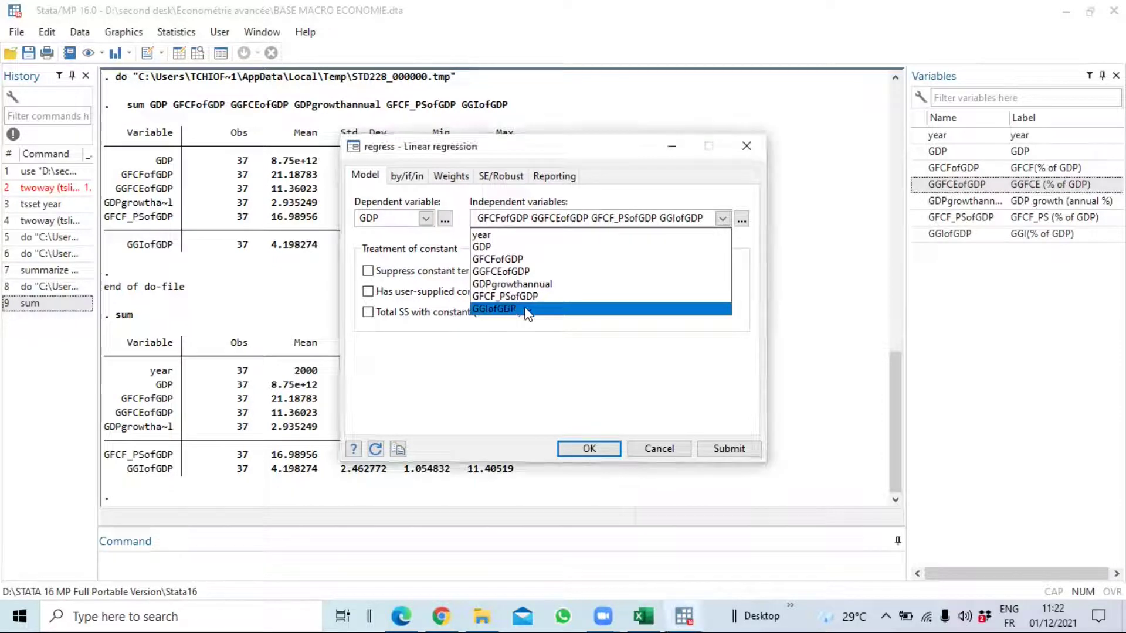
pyautogui.click(509, 309)
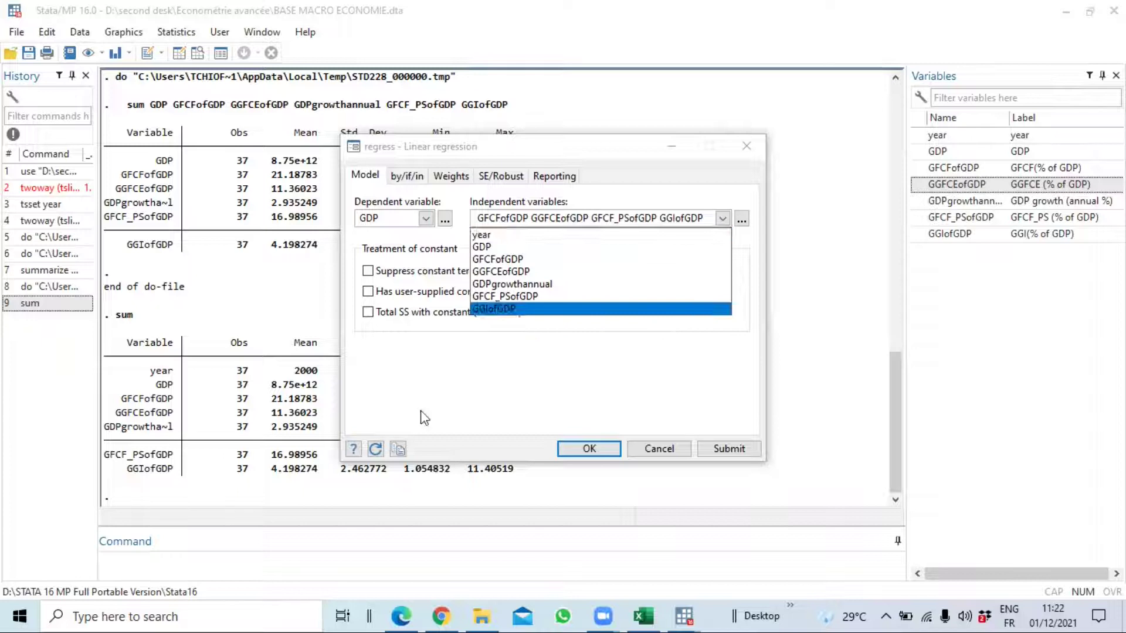
pyautogui.click(540, 401)
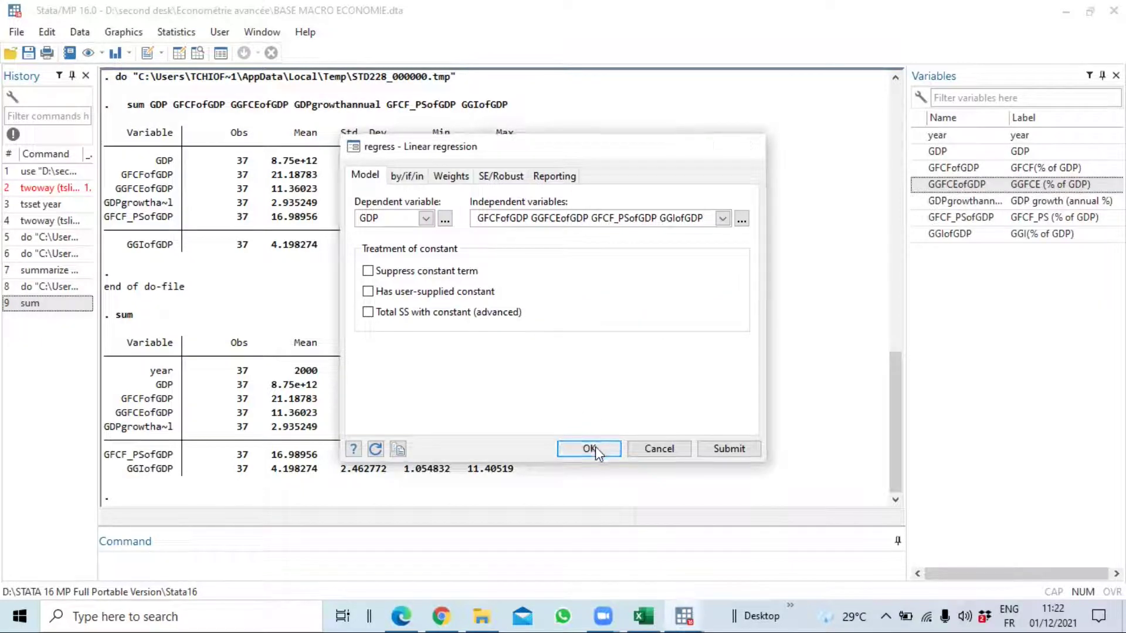
pyautogui.click(595, 447)
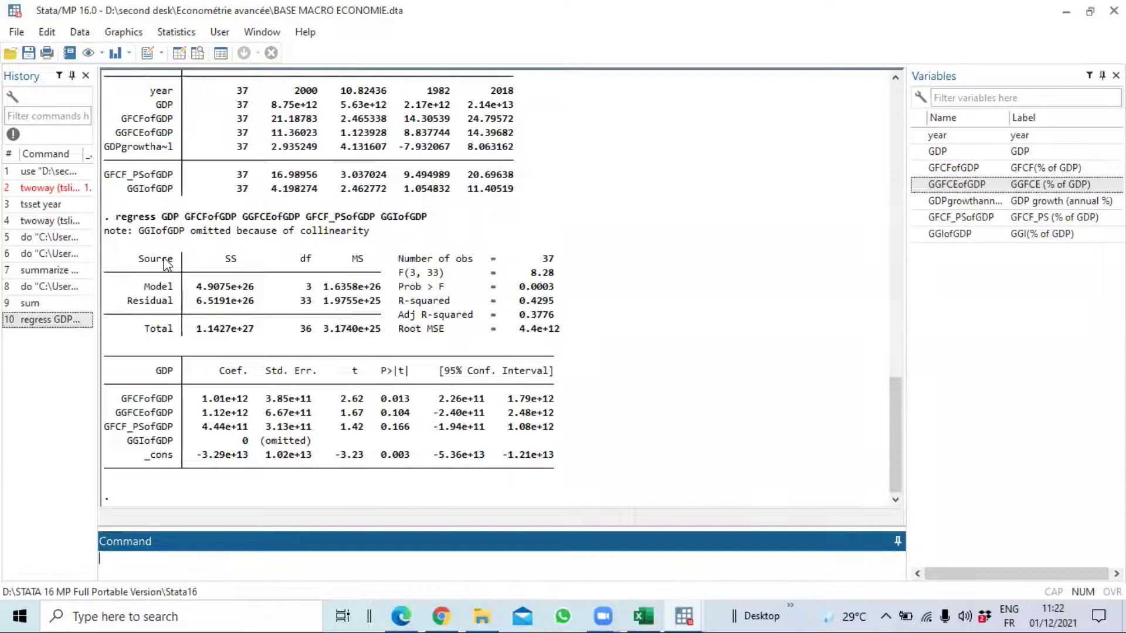
# Examine the regression's variance table and its model fit statistics, including Prob > F and R-squared
pyautogui.moveTo(166, 265); pyautogui.dragTo(557, 337)
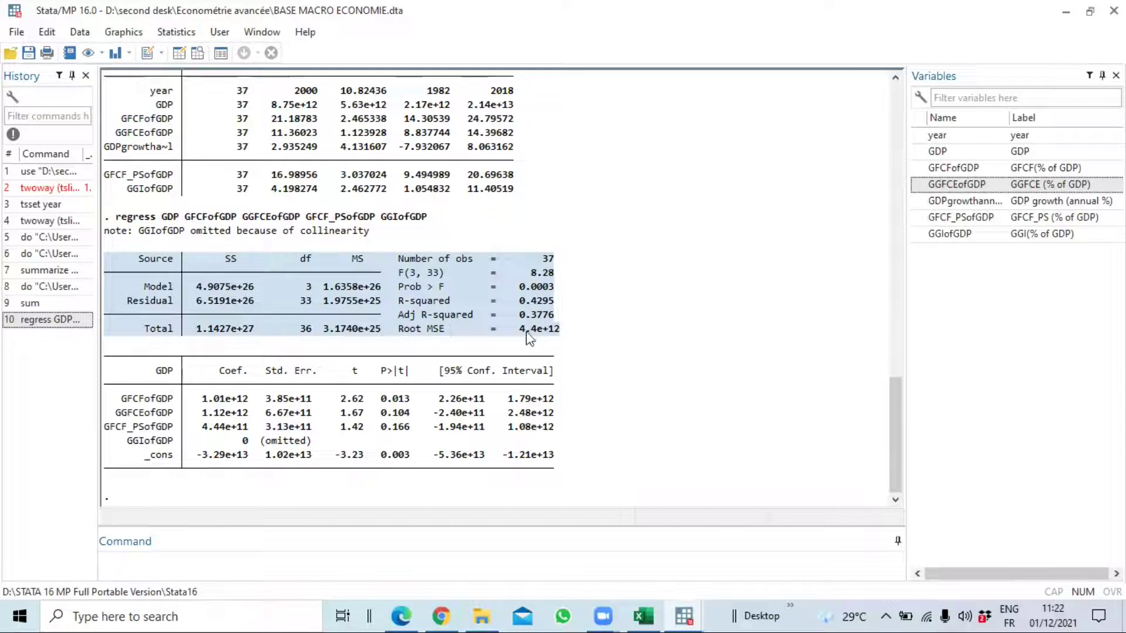
pyautogui.click(519, 318)
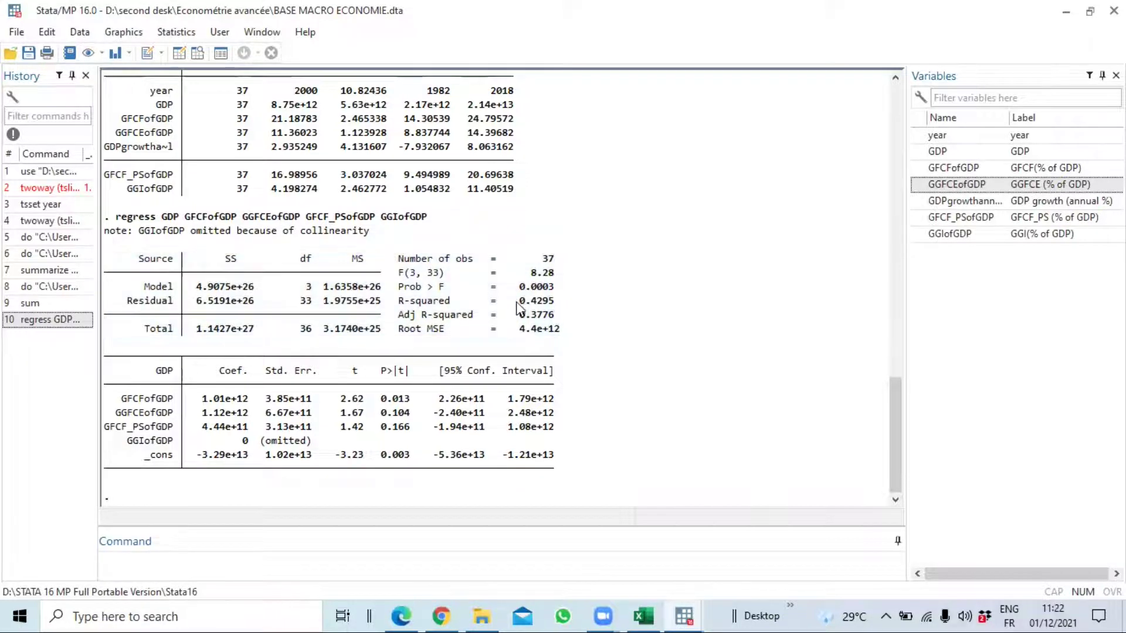
pyautogui.doubleClick(557, 303)
pyautogui.moveTo(516, 288); pyautogui.dragTo(560, 291)
pyautogui.moveTo(398, 259); pyautogui.dragTo(541, 340)
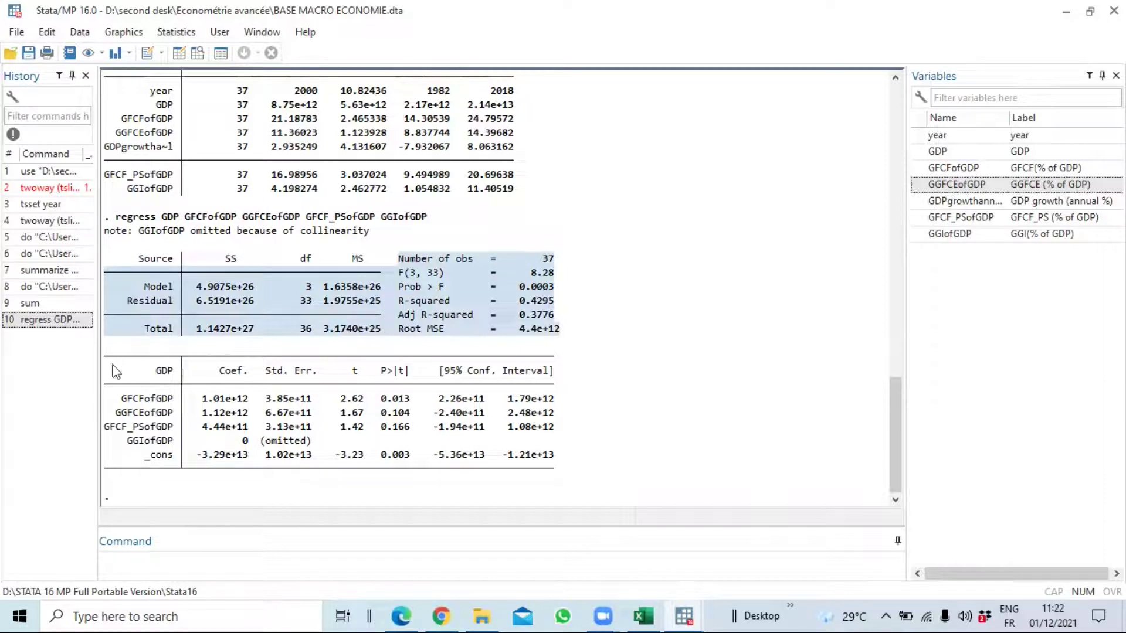
# Examine the coefficient table's p-values, the GFCFofGDP coefficient and the omitted GGIofGDP row
pyautogui.moveTo(115, 371); pyautogui.dragTo(587, 467)
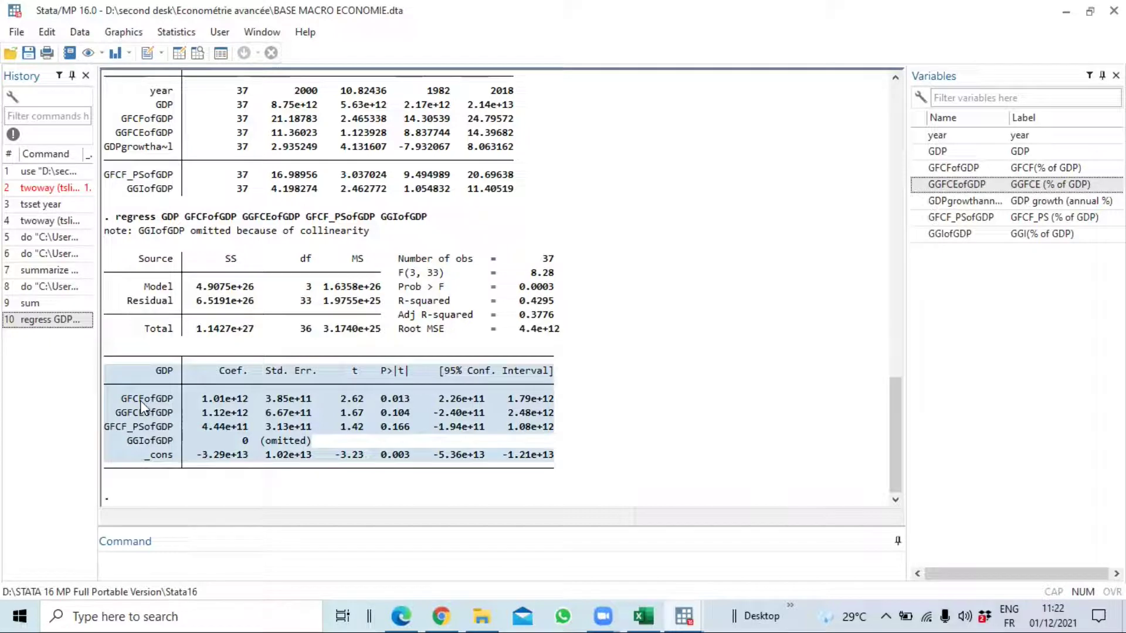
pyautogui.click(387, 398)
pyautogui.moveTo(385, 393); pyautogui.dragTo(384, 461)
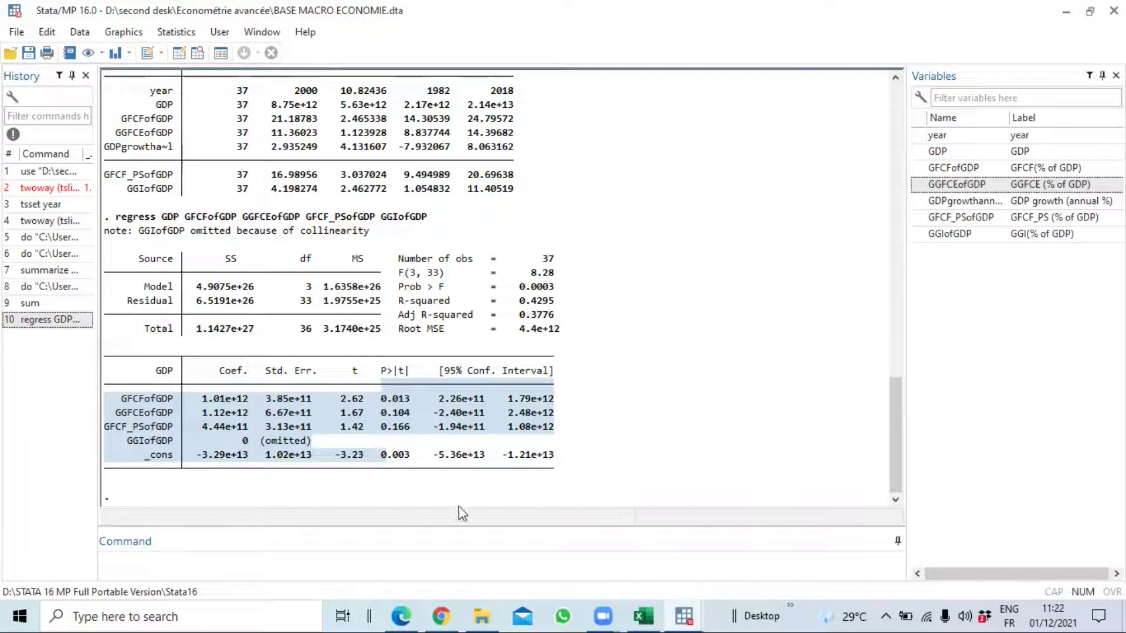
pyautogui.click(395, 399)
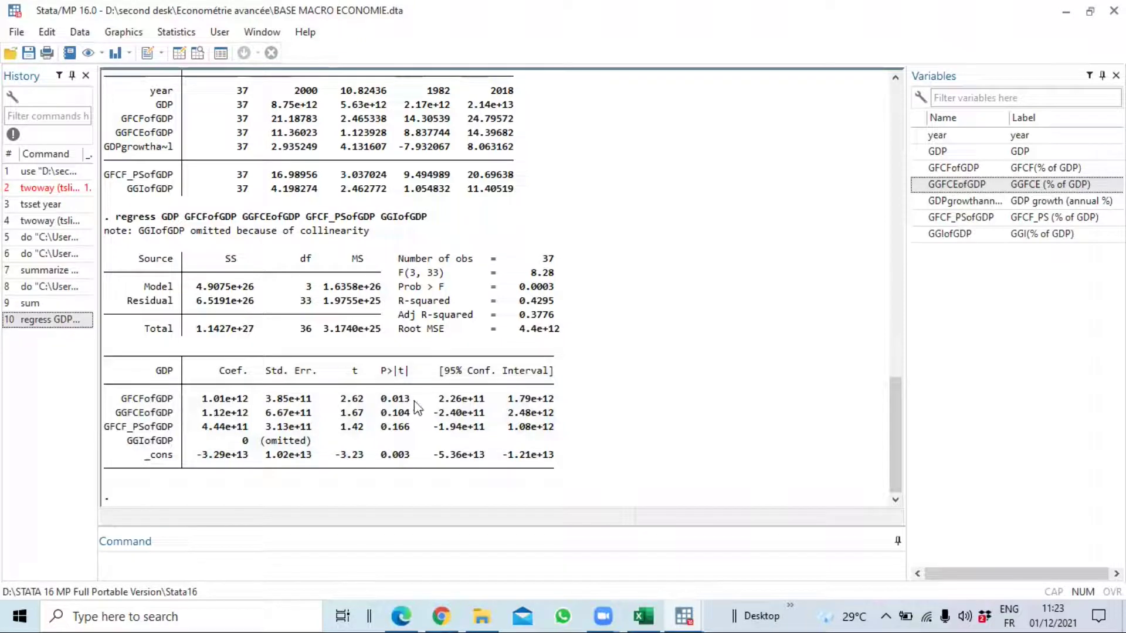
pyautogui.moveTo(380, 403); pyautogui.dragTo(410, 404)
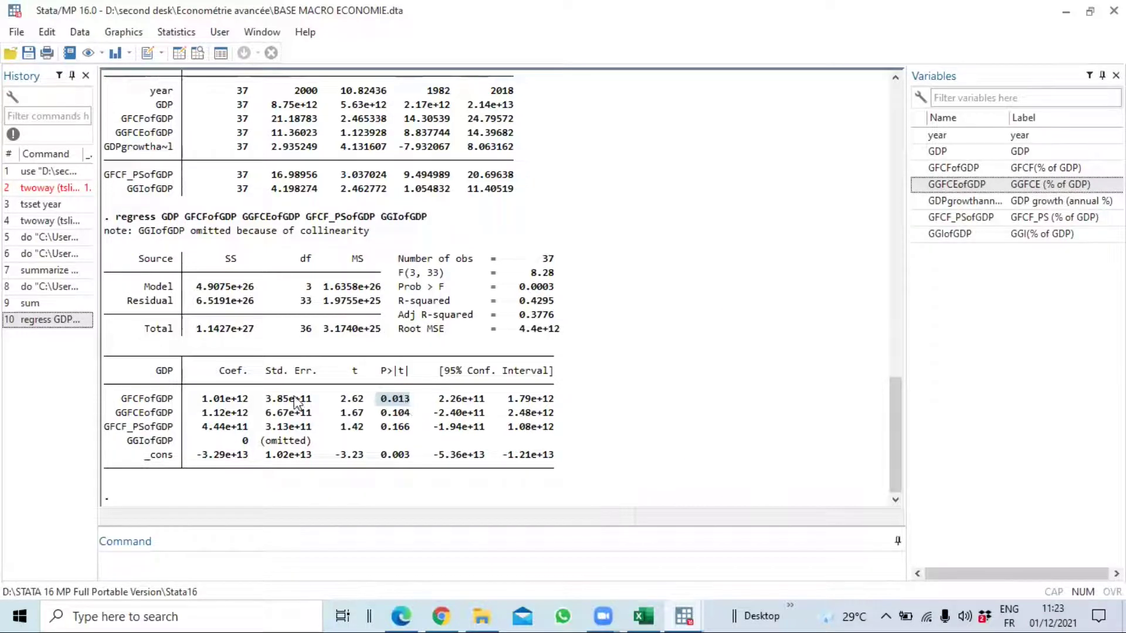
pyautogui.moveTo(118, 400); pyautogui.dragTo(175, 404)
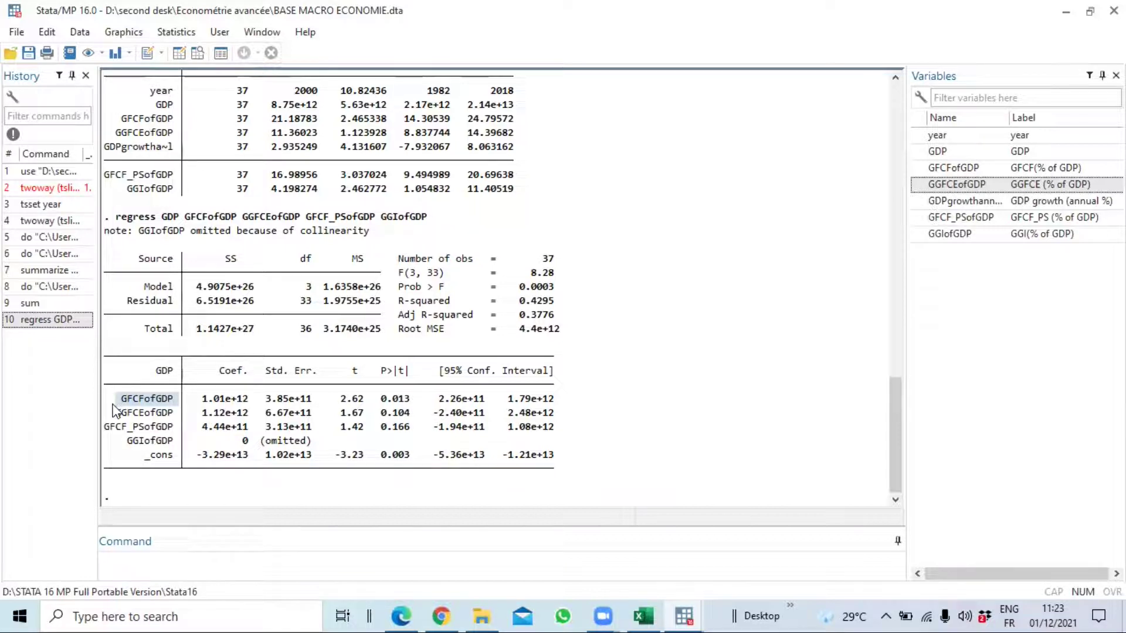
pyautogui.moveTo(202, 399); pyautogui.dragTo(253, 404)
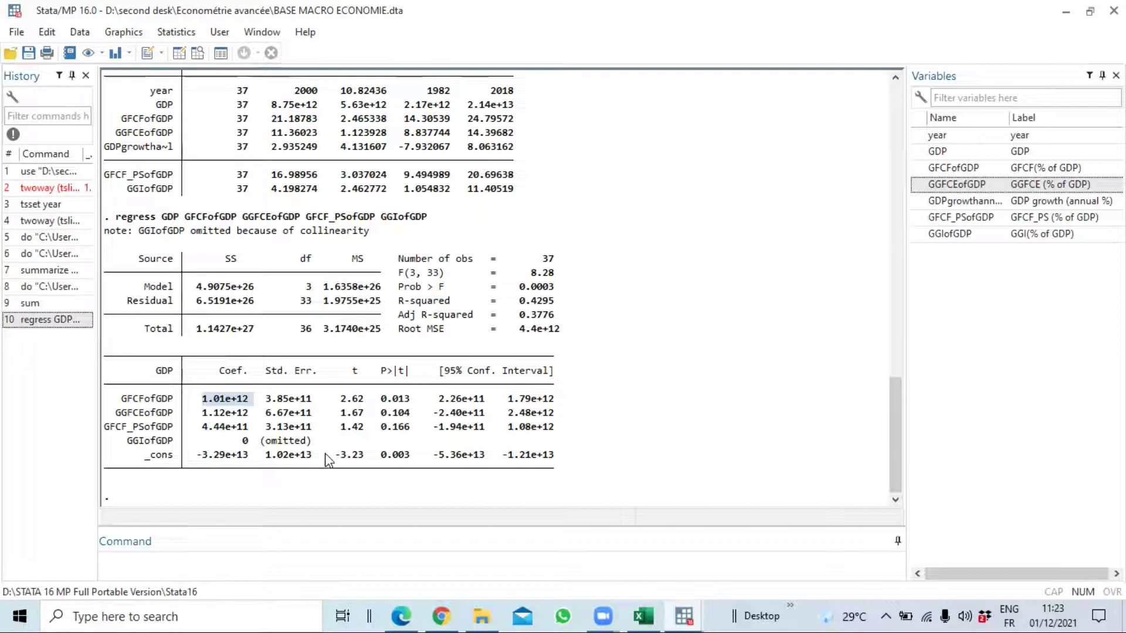
pyautogui.moveTo(127, 441); pyautogui.dragTo(301, 443)
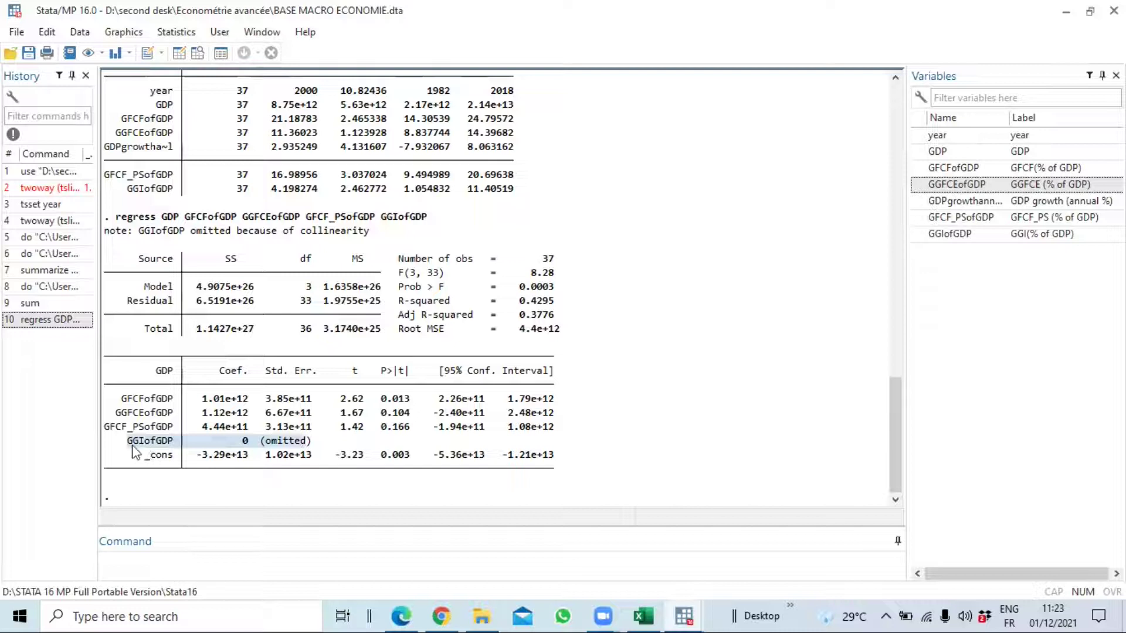
pyautogui.moveTo(131, 444); pyautogui.dragTo(311, 445)
# Copy the whole regress command line above the regression output from the results
pyautogui.moveTo(112, 217); pyautogui.dragTo(437, 219)
pyautogui.hotkey('ctrl', 'c')
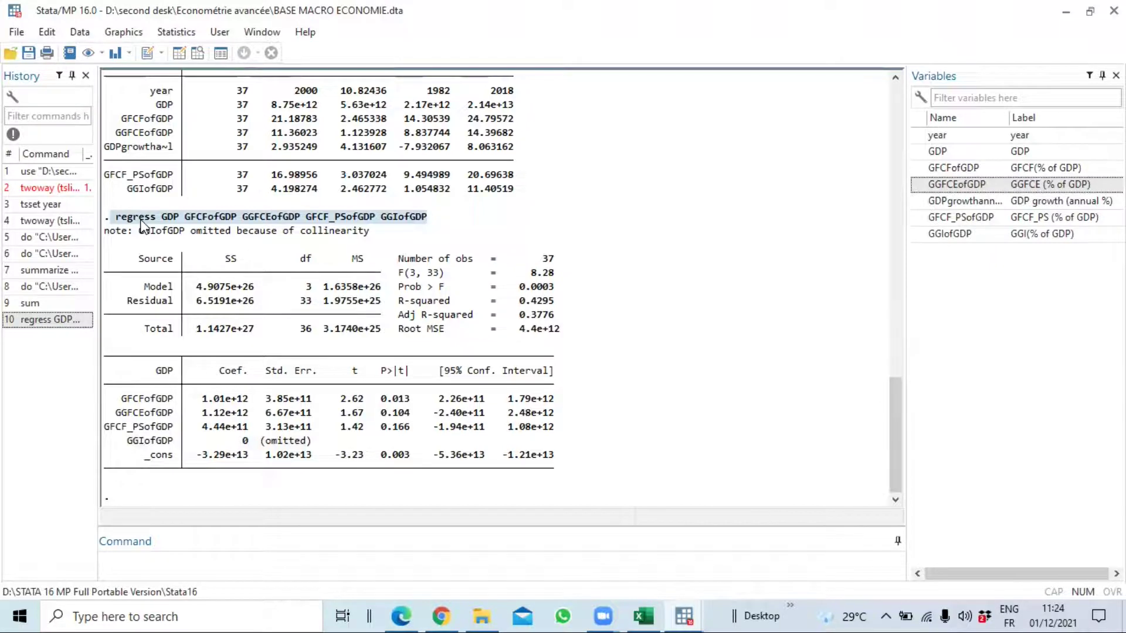
pyautogui.rightClick(185, 223)
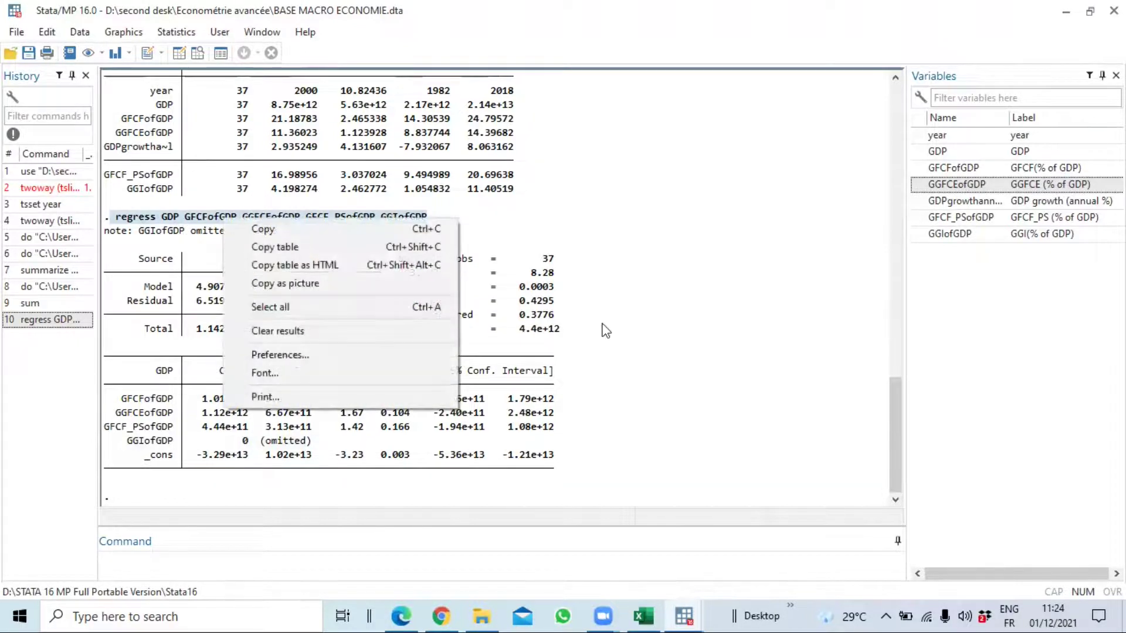
# Return to the do-file and add the comment "// regression lineaie multiple" below the sum command
pyautogui.press('Escape')
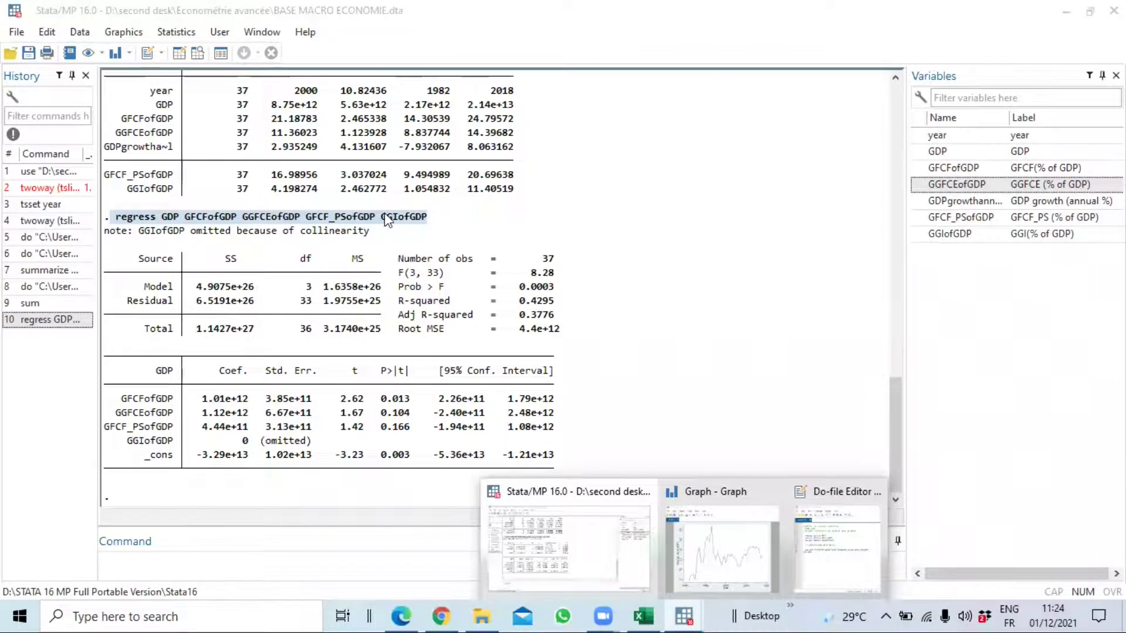
pyautogui.click(397, 219)
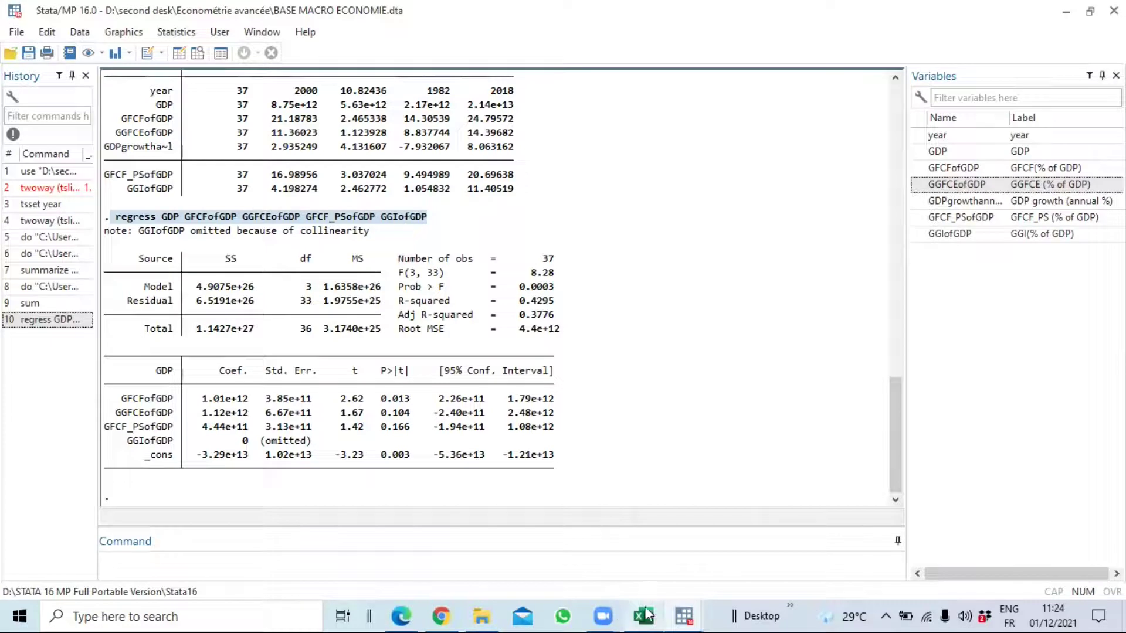
pyautogui.click(675, 612)
pyautogui.click(803, 557)
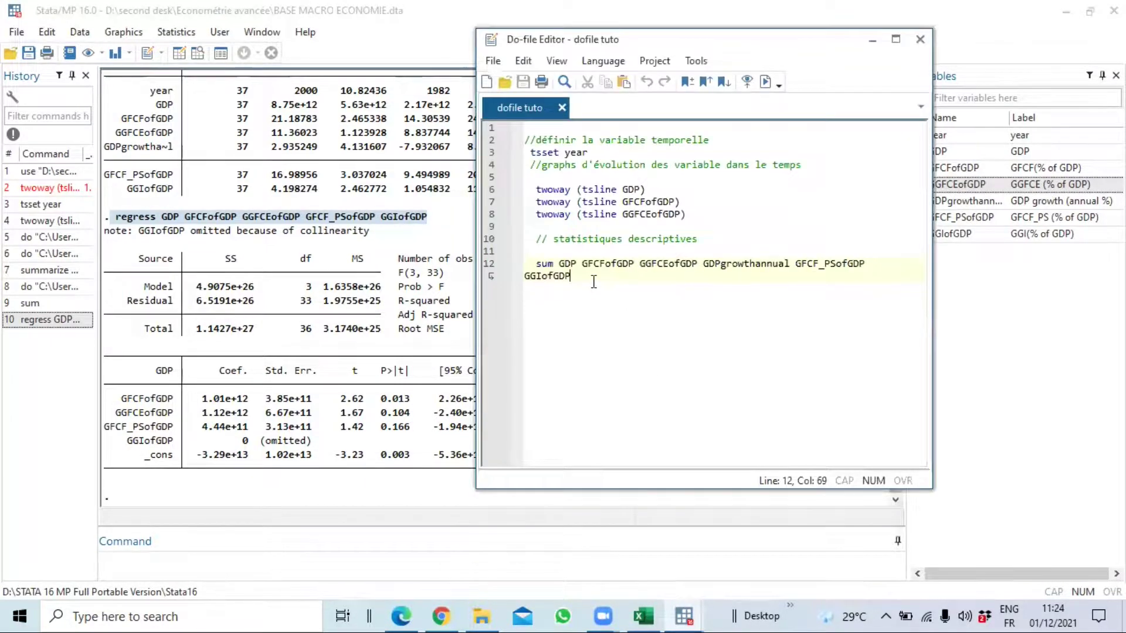
pyautogui.press('Return')
pyautogui.press('Return')
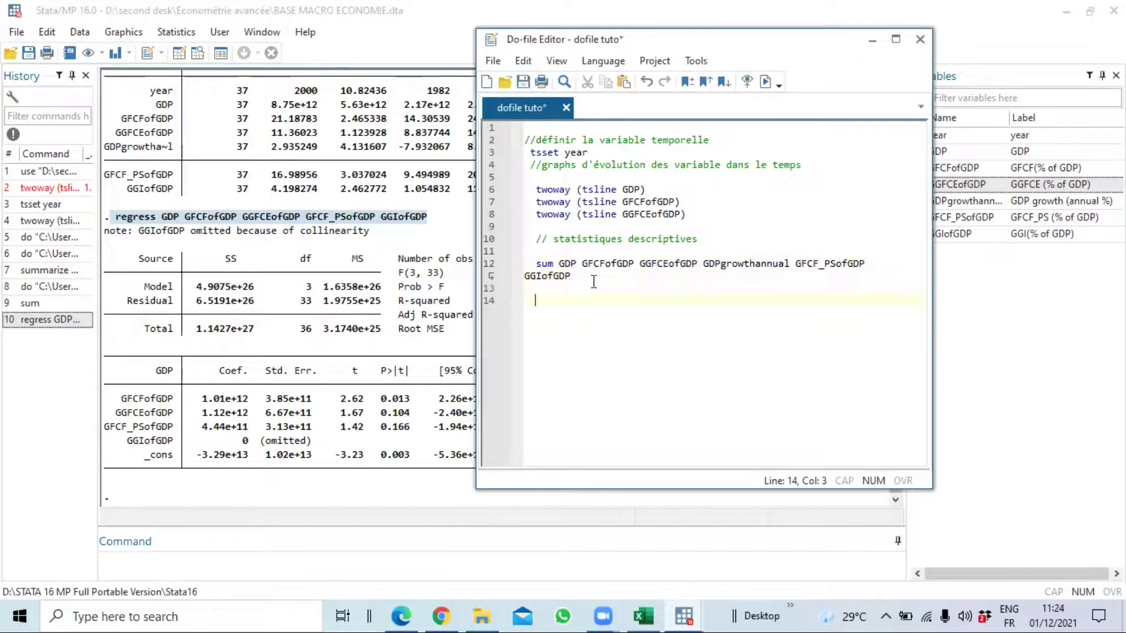
pyautogui.write('// regressio')
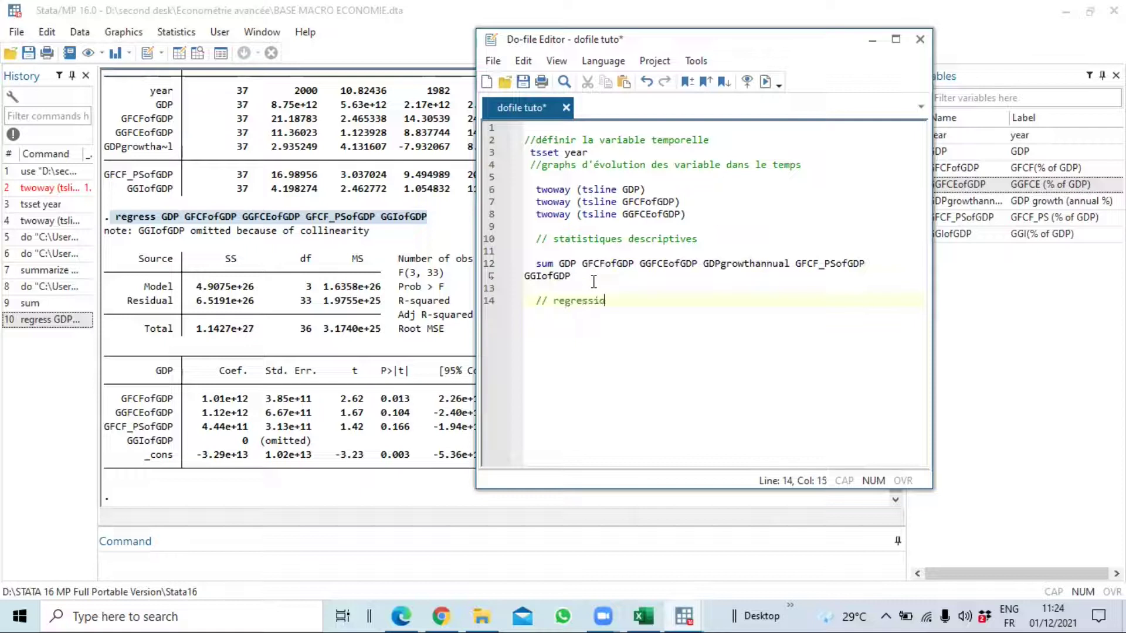
pyautogui.press('BackSpace')
pyautogui.write('n li')
pyautogui.write('nea')
pyautogui.write('ie si')
pyautogui.press('BackSpace')
pyautogui.press('BackSpace')
pyautogui.write('multiple')
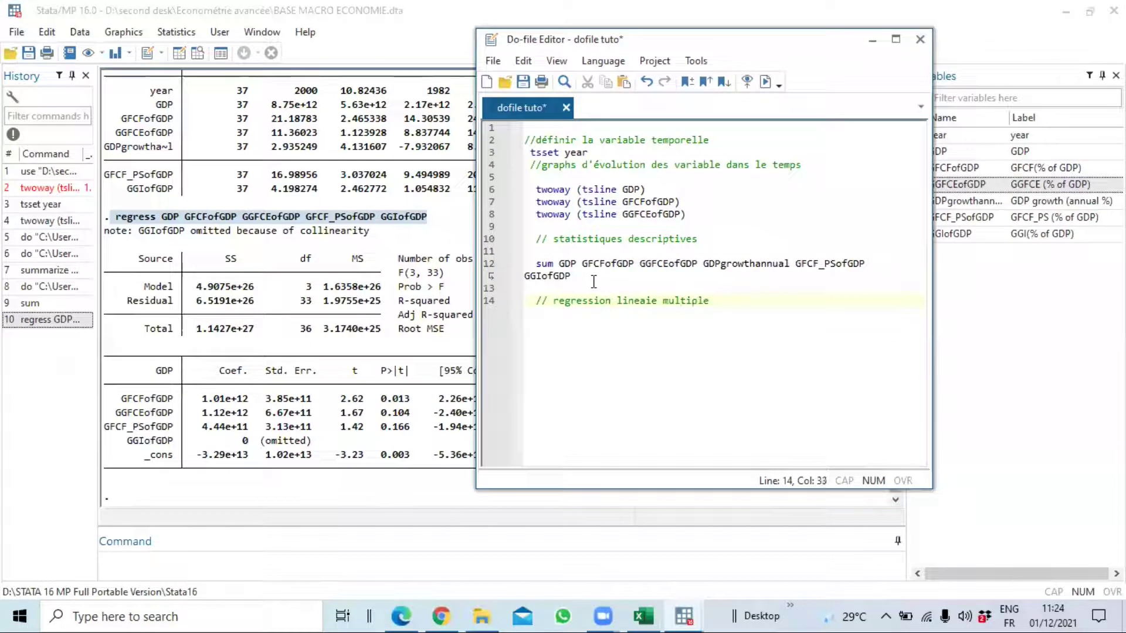
# Paste the copied regress command below the new comment and remove GGIofGDP from its variables
pyautogui.press('Return')
pyautogui.press('Return')
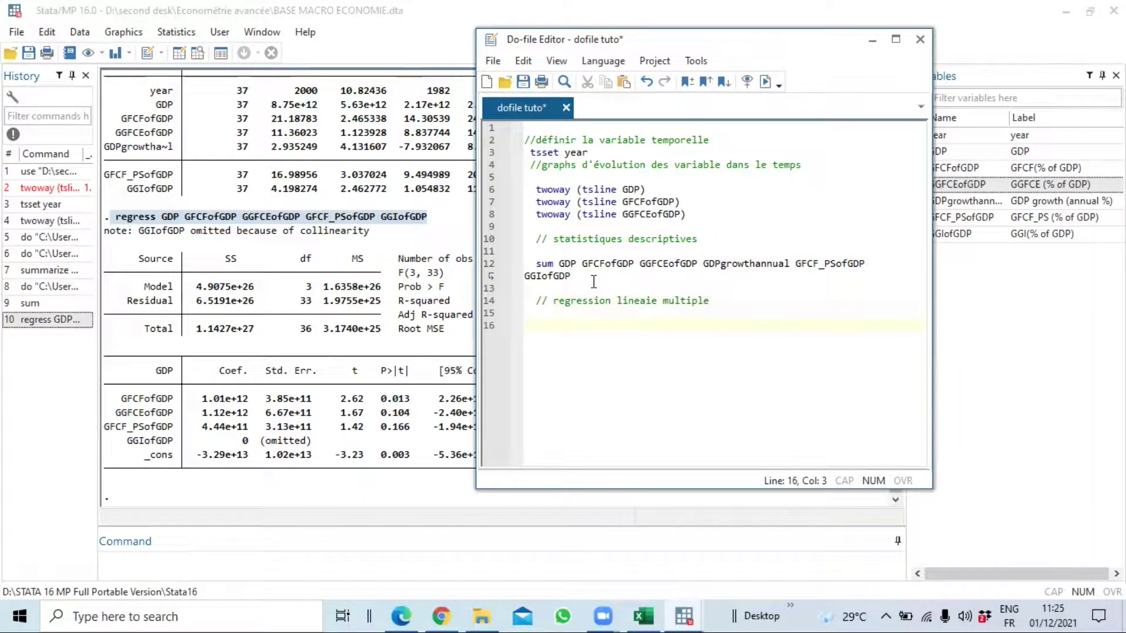
pyautogui.hotkey('ctrl', 'v')
pyautogui.moveTo(890, 327); pyautogui.dragTo(806, 328)
pyautogui.press('Delete')
# Execute only the regress GDP line from the do-file and bring the results window to the front
pyautogui.moveTo(542, 326); pyautogui.dragTo(809, 326)
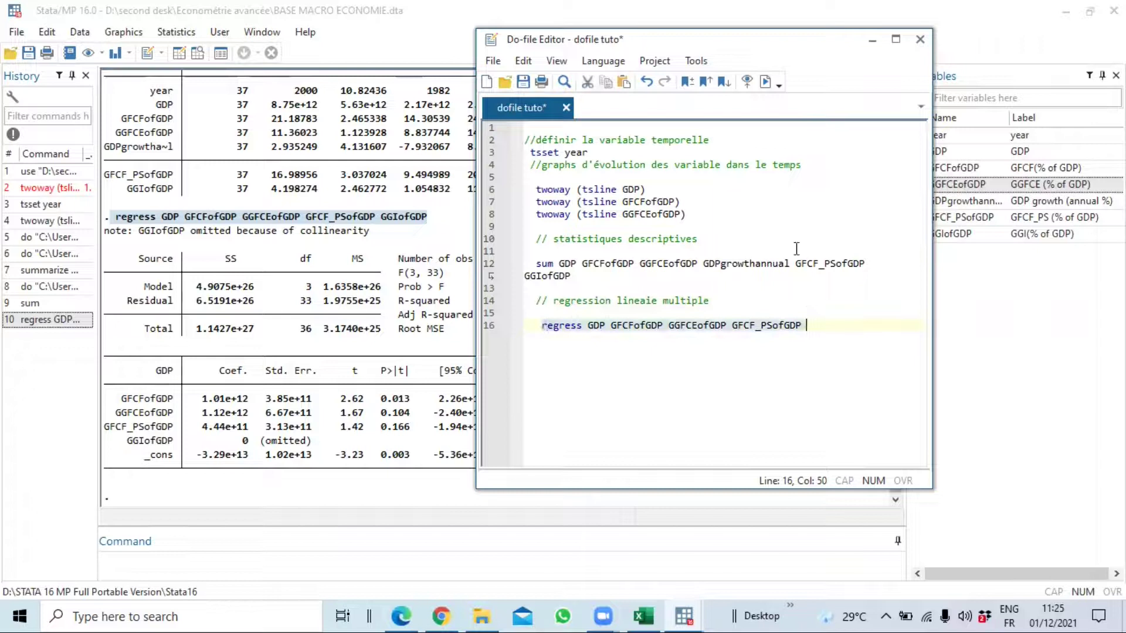
pyautogui.click(767, 85)
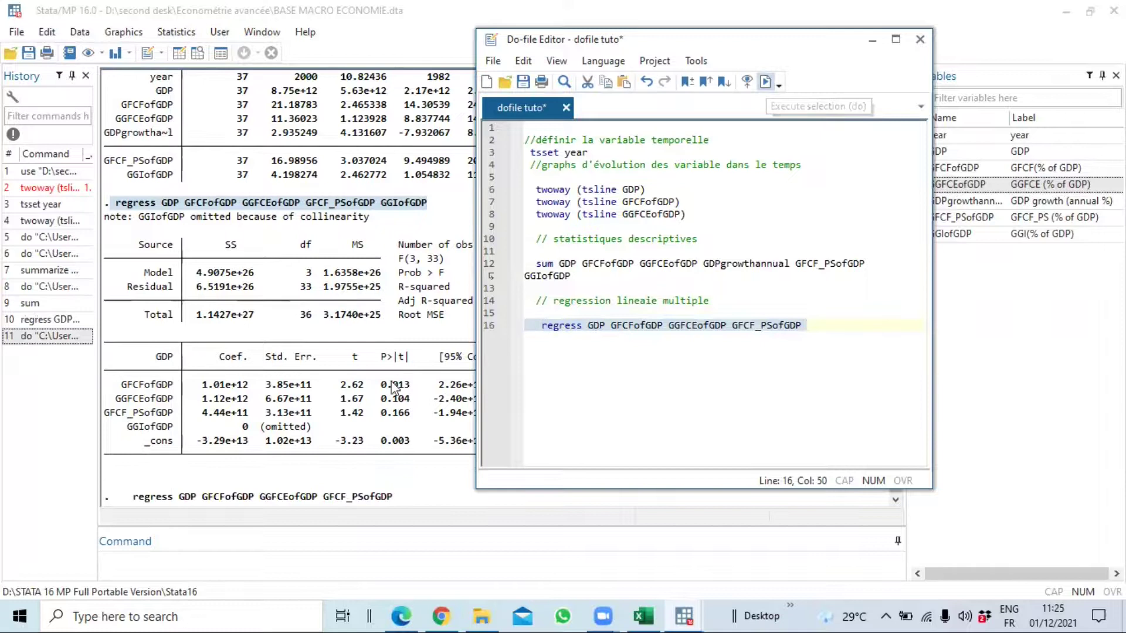
pyautogui.click(400, 381)
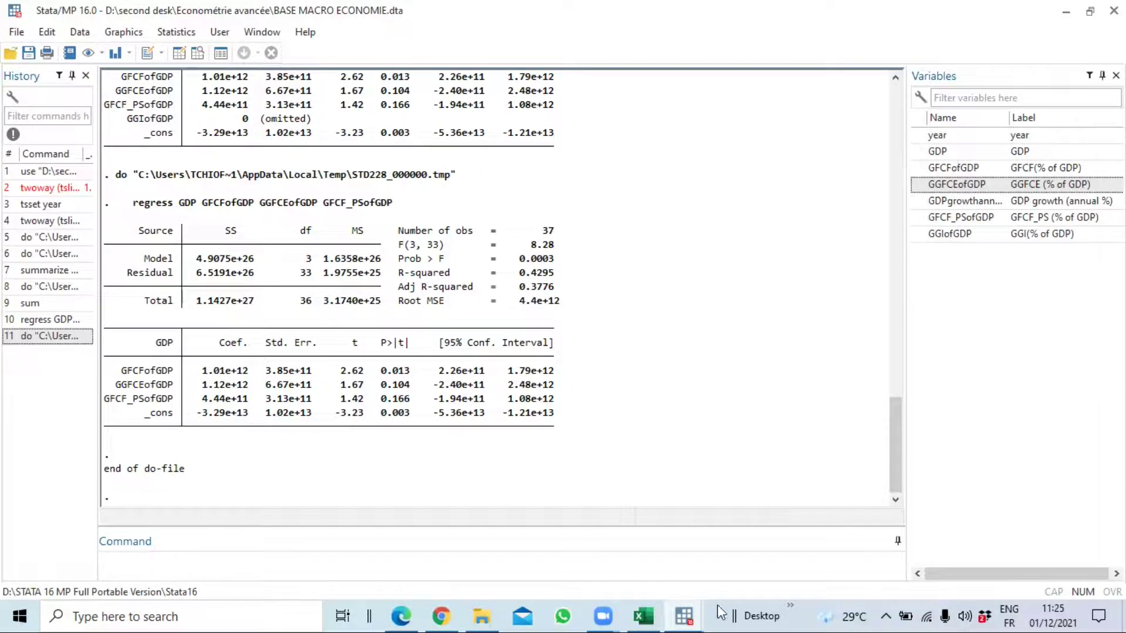
# Return to the do-file and start a comment reading "// generer" below the regress command
pyautogui.click(681, 608)
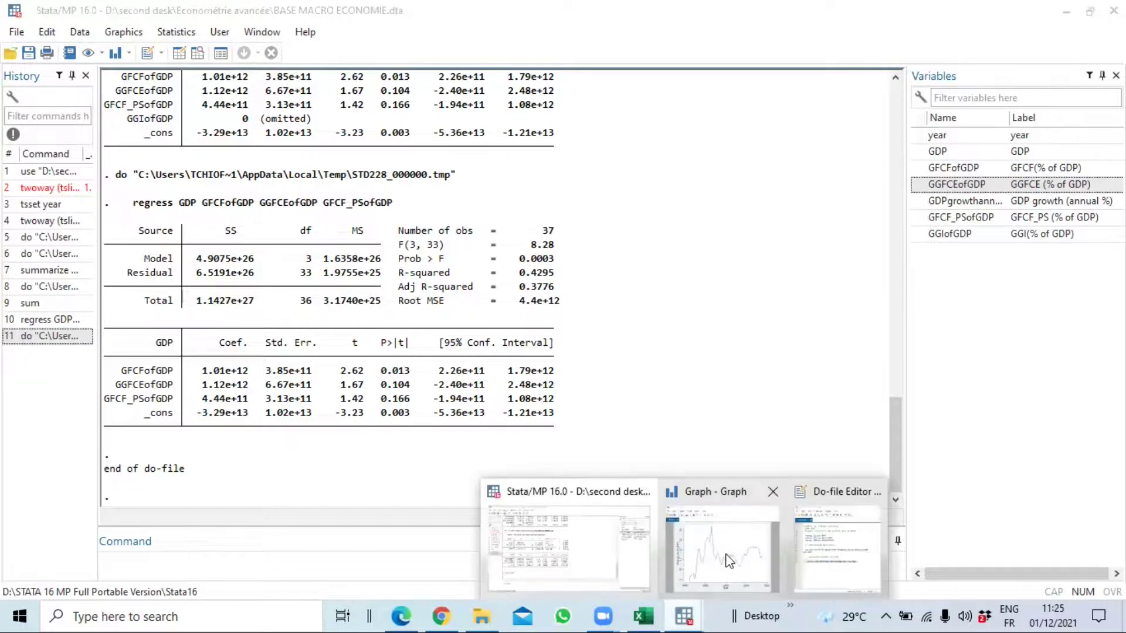
pyautogui.click(834, 556)
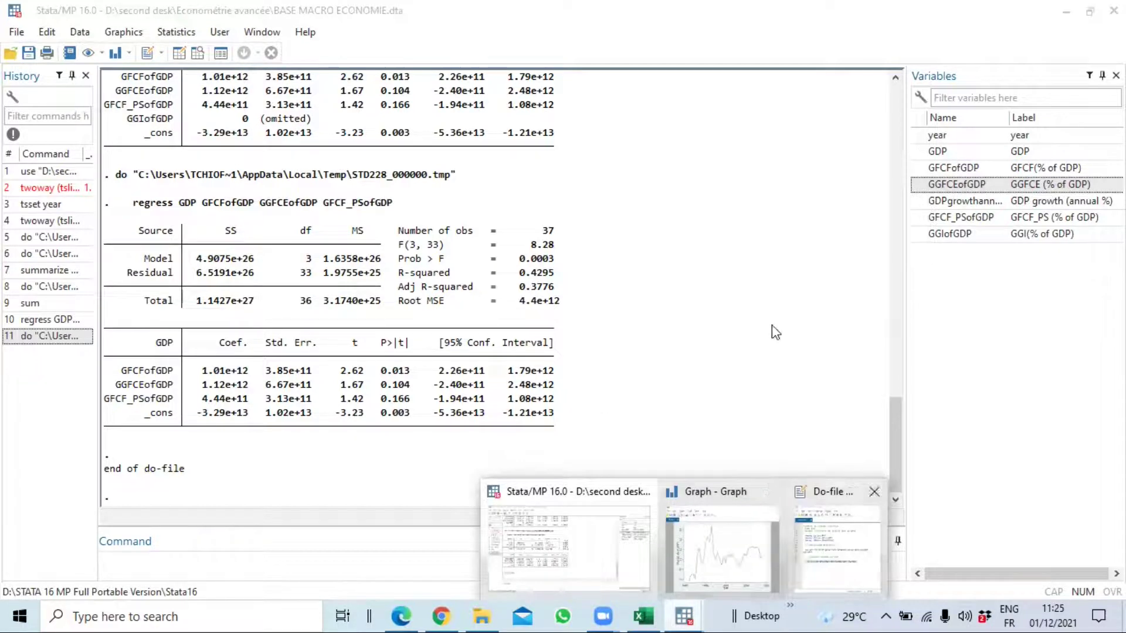
pyautogui.click(819, 326)
pyautogui.press('Return')
pyautogui.press('Return')
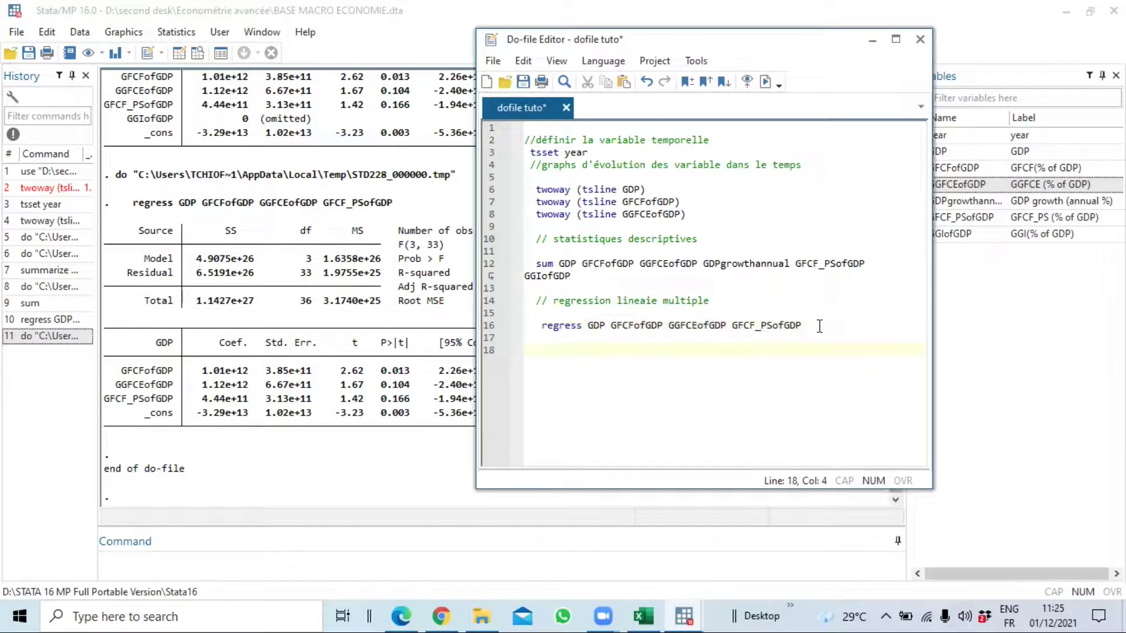
pyautogui.press('BackSpace')
pyautogui.write('// gé')
pyautogui.press('BackSpace')
pyautogui.press('BackSpace')
pyautogui.write('gener')
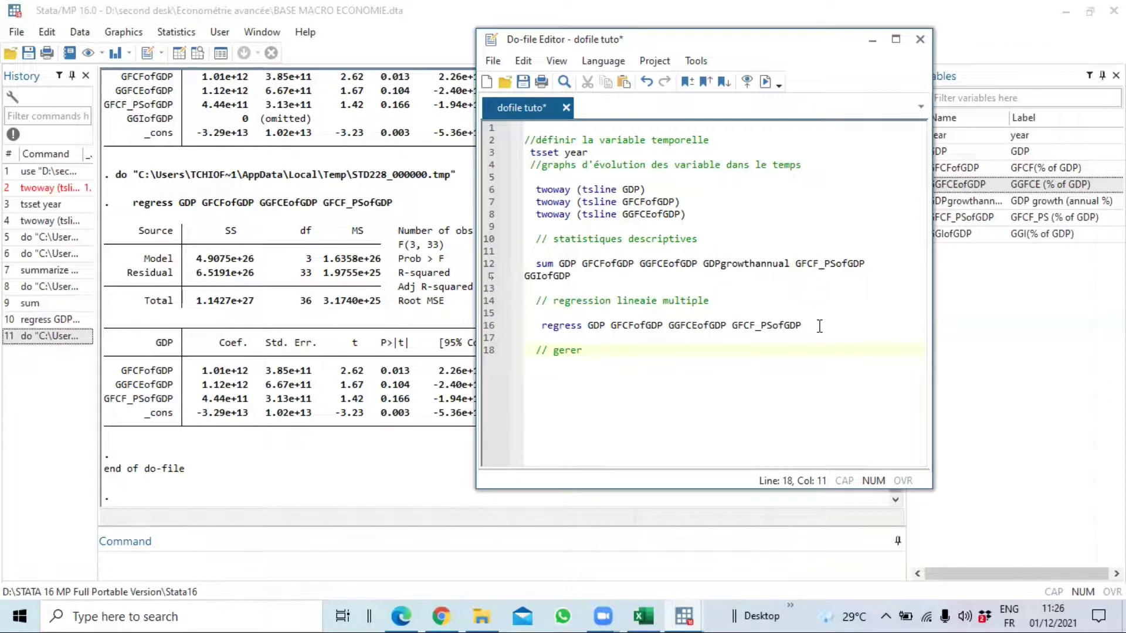
pyautogui.write('er')
pyautogui.press('Left')
pyautogui.press('Left')
pyautogui.press('Left')
pyautogui.press('Left')
pyautogui.press('BackSpace')
pyautogui.write('n')
pyautogui.press('Right')
pyautogui.press('Right')
pyautogui.press('Right')
pyautogui.press('Right')
# Complete the comment so that it reads "// generer une nouvelle variable"
pyautogui.write('ue')
pyautogui.press('BackSpace')
pyautogui.press('BackSpace')
pyautogui.write('ne nouvelle varia')
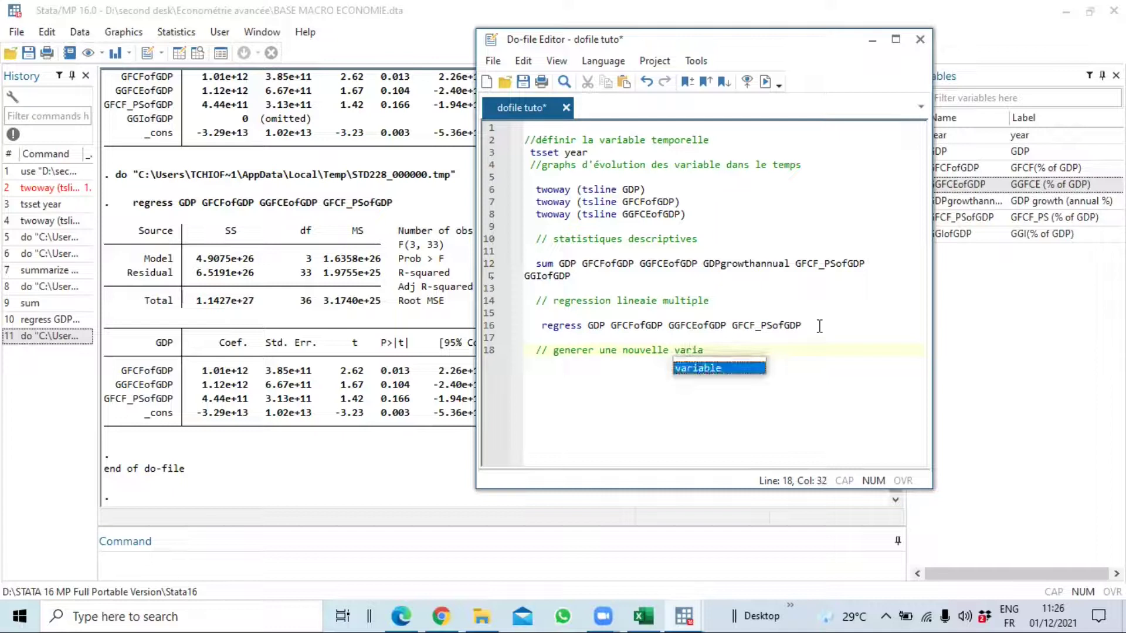
pyautogui.write('ble')
pyautogui.press('Escape')
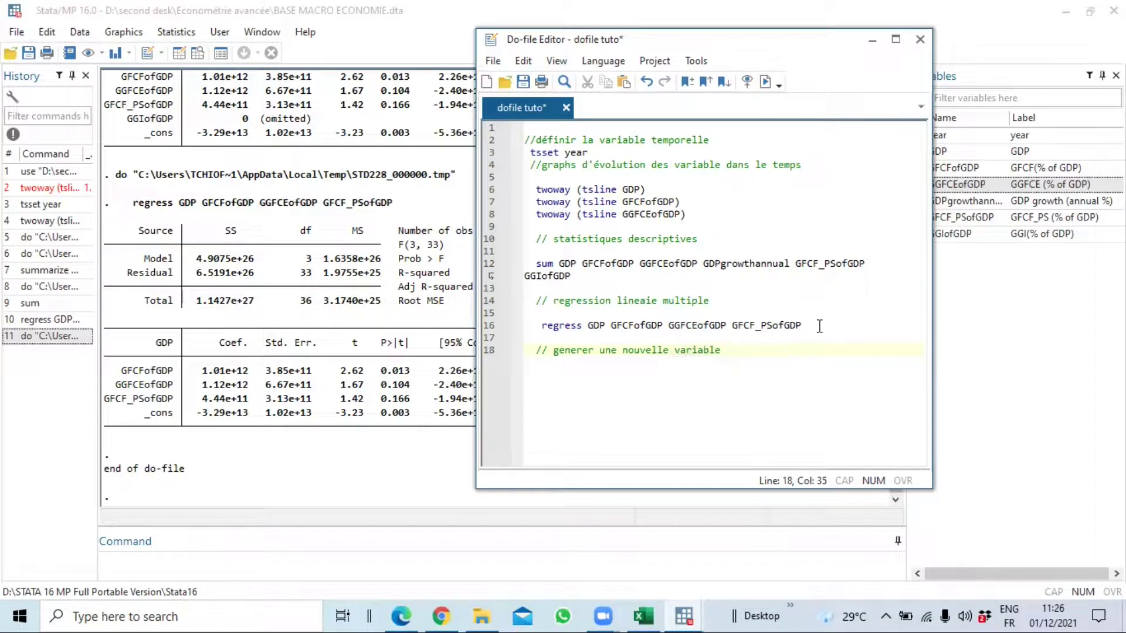
# Add the command "gen logPIB=log(GDP)" under the comment, reusing the GDP name from the regress line
pyautogui.press('Return')
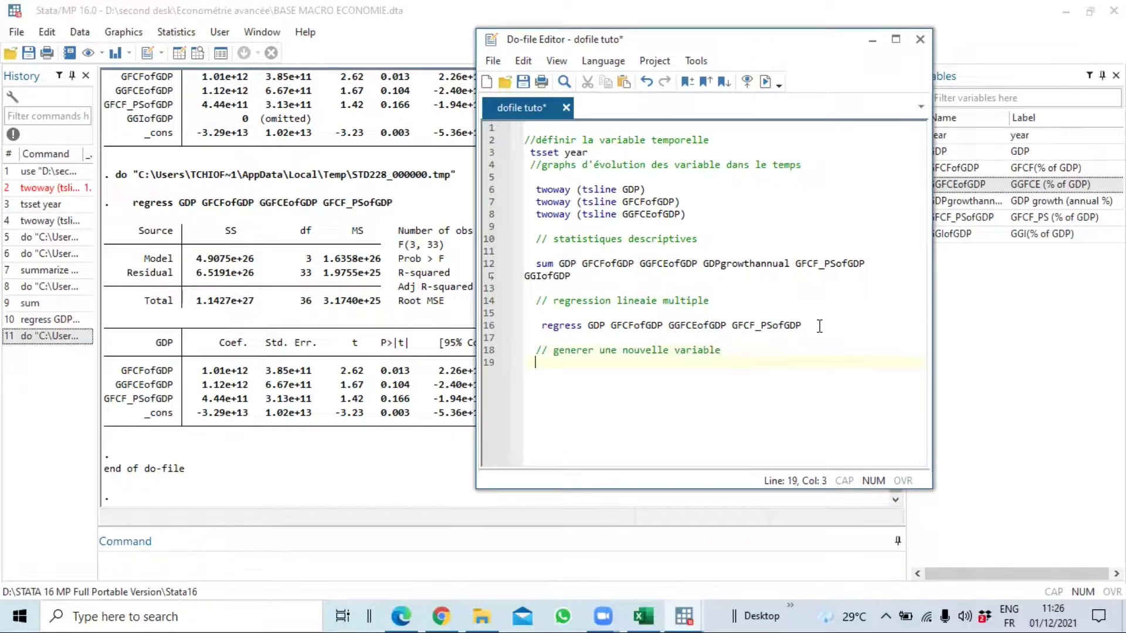
pyautogui.press('Return')
pyautogui.write('gen logPIB')
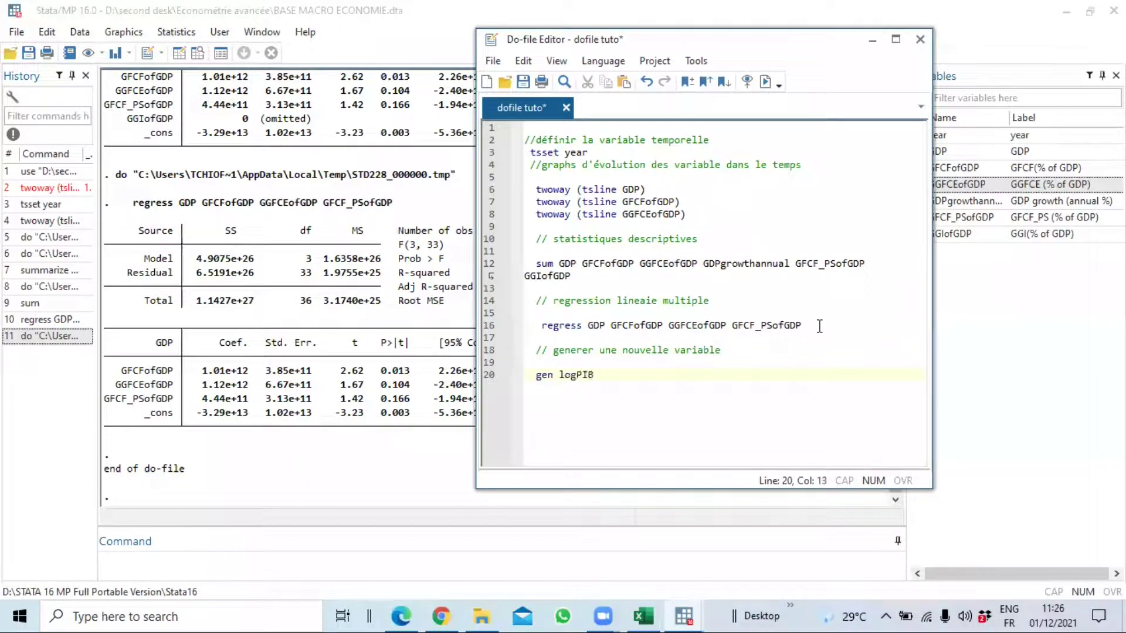
pyautogui.write('=log')
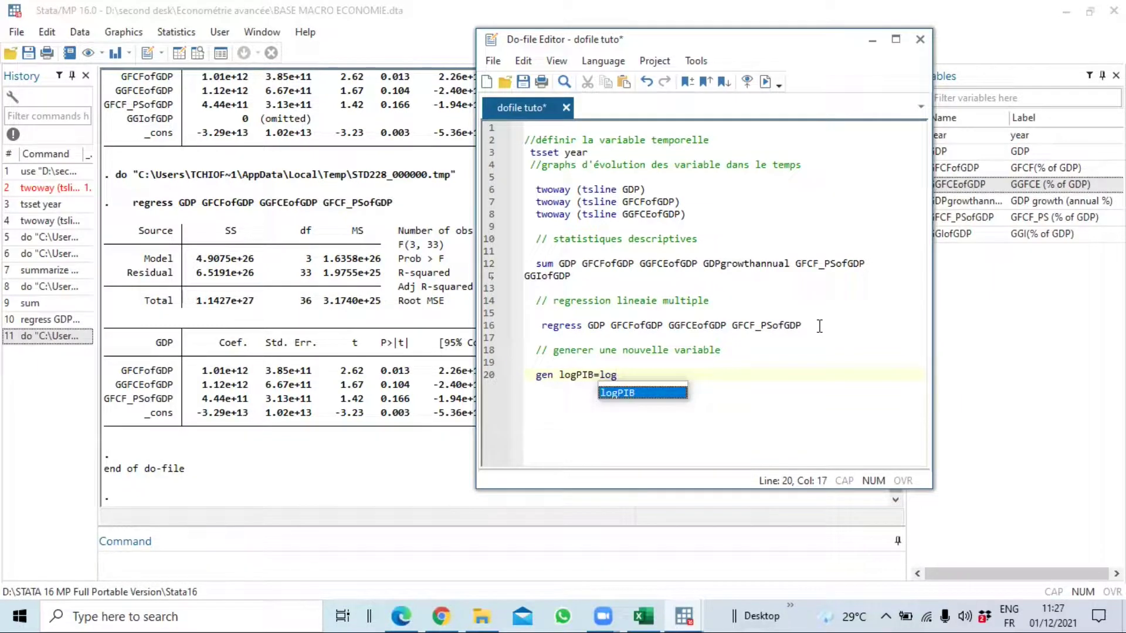
pyautogui.write('(')
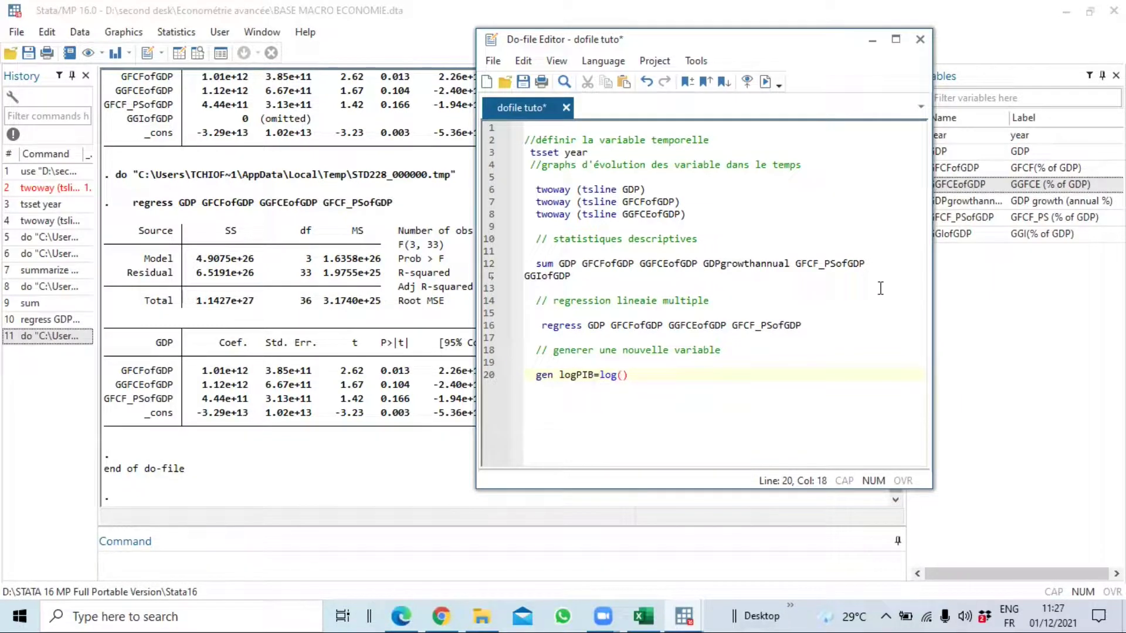
pyautogui.doubleClick(594, 326)
pyautogui.rightClick(596, 330)
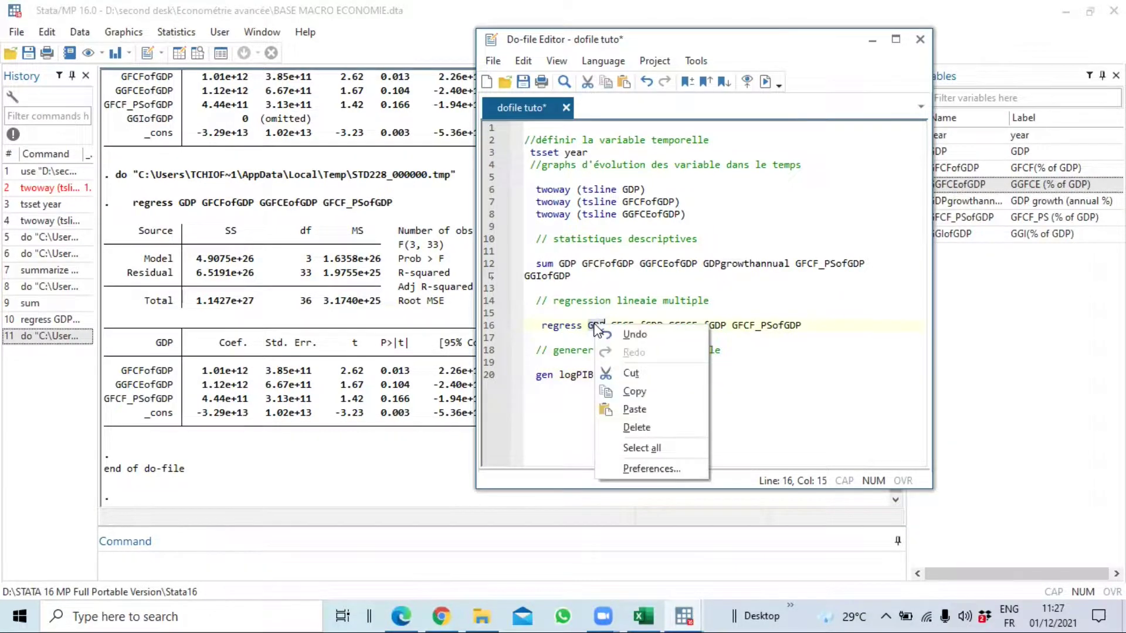
pyautogui.click(623, 389)
pyautogui.click(622, 374)
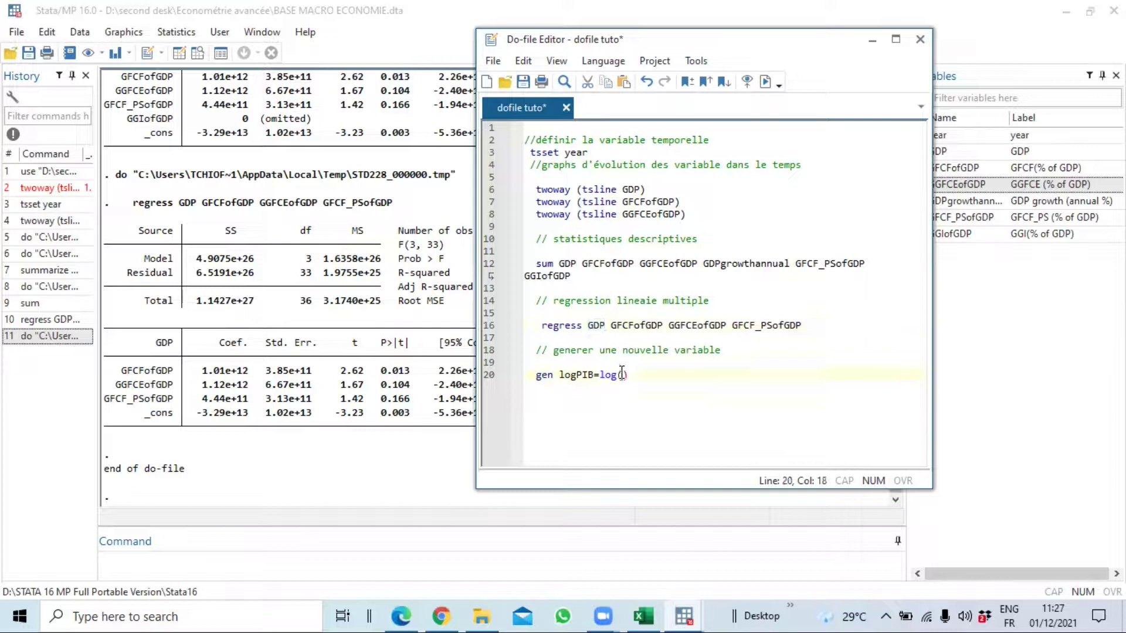
pyautogui.hotkey('ctrl', 'v')
# Execute only the gen logPIB=log(GDP) line and bring the main window with the variable list to the front
pyautogui.moveTo(563, 377); pyautogui.dragTo(606, 378)
pyautogui.click(666, 377)
pyautogui.press('Home')
pyautogui.hotkey('shift', 'End')
pyautogui.hotkey('ctrl', 'd')
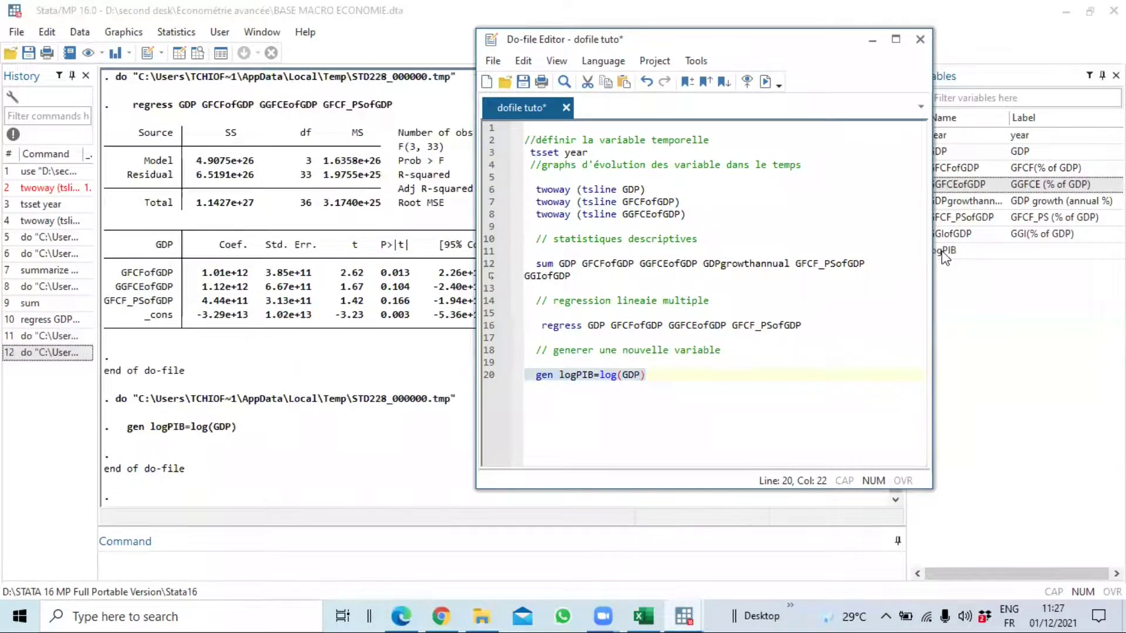
pyautogui.click(943, 256)
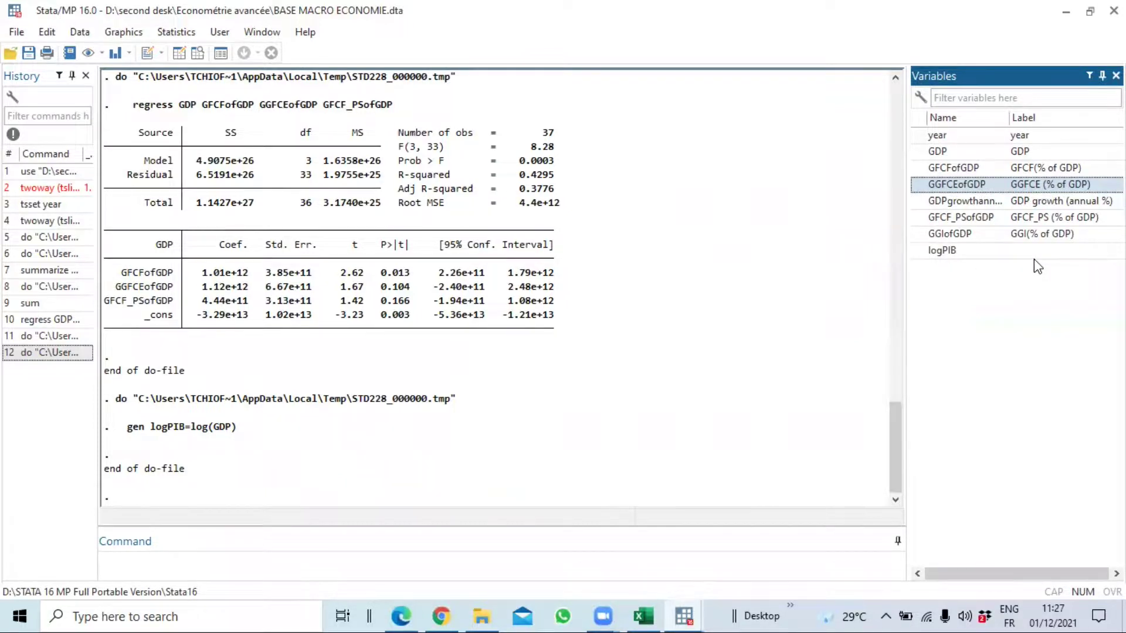
# Duplicate the regression comment and its regress command below the gen logPIB line in the do-file
pyautogui.click(684, 615)
pyautogui.click(684, 616)
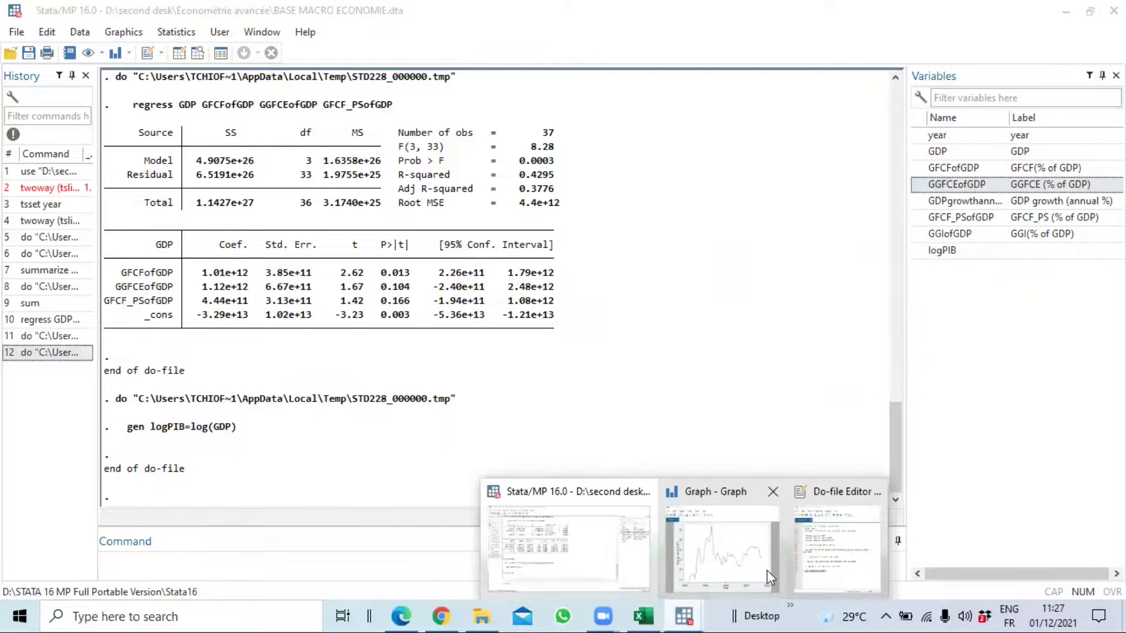
pyautogui.click(837, 548)
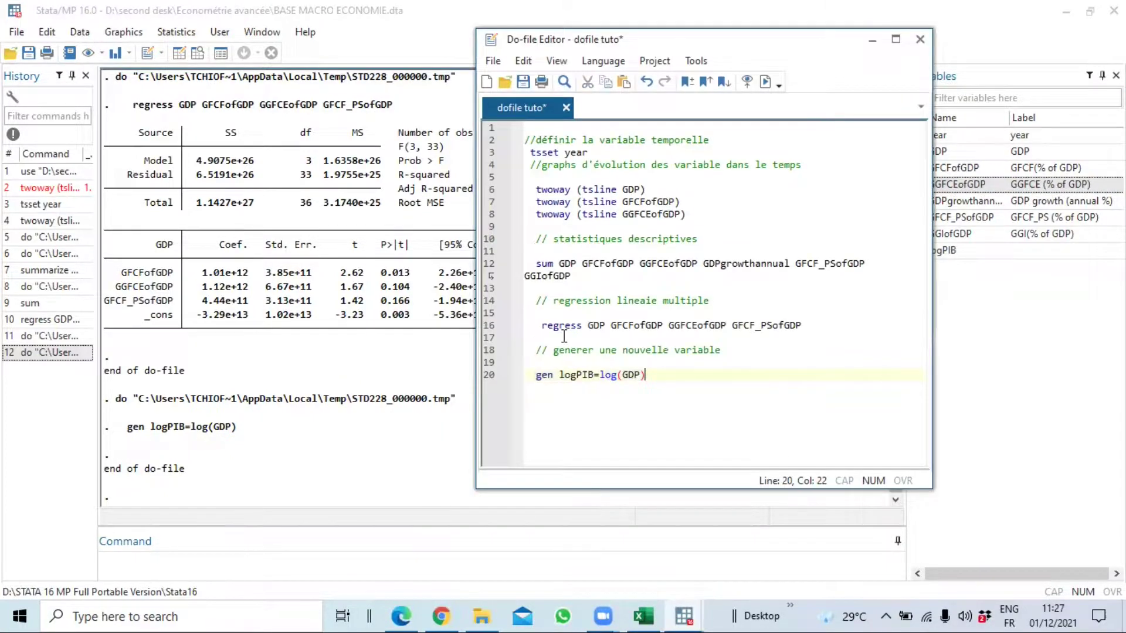
pyautogui.click(543, 301)
pyautogui.moveTo(544, 301); pyautogui.dragTo(826, 338)
pyautogui.rightClick(624, 300)
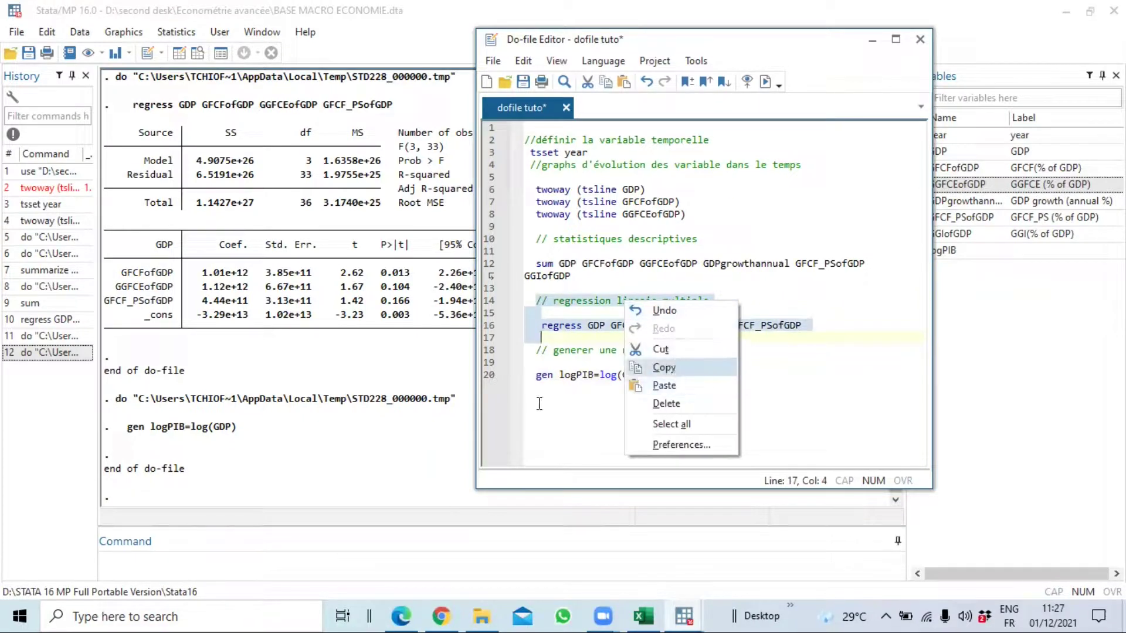
pyautogui.click(684, 377)
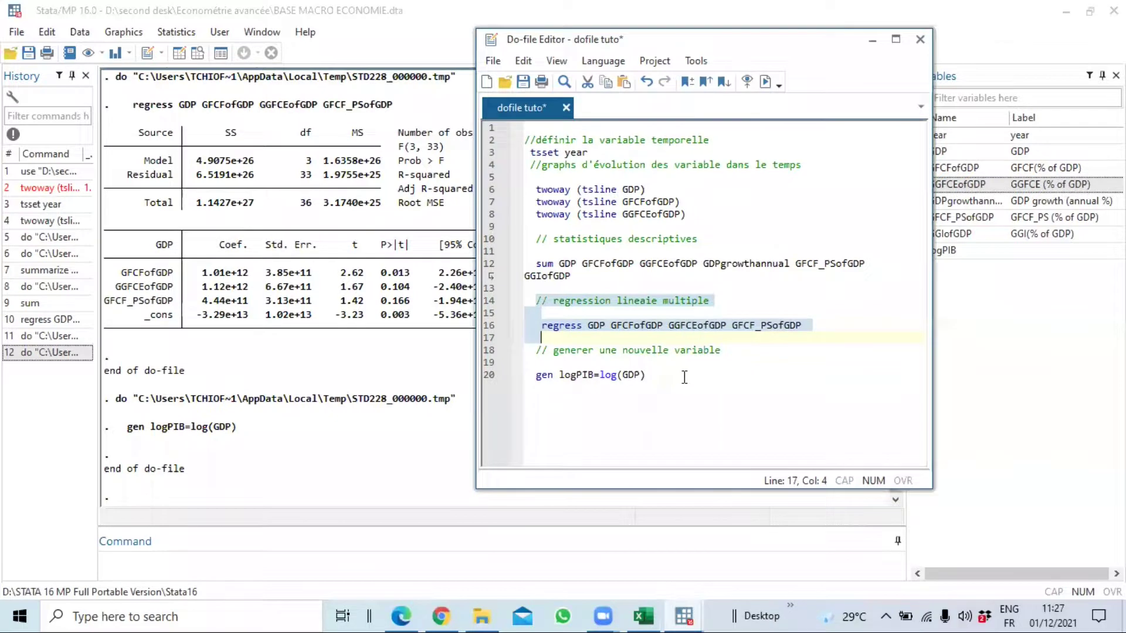
pyautogui.click(684, 377)
pyautogui.hotkey('ctrl', 'v')
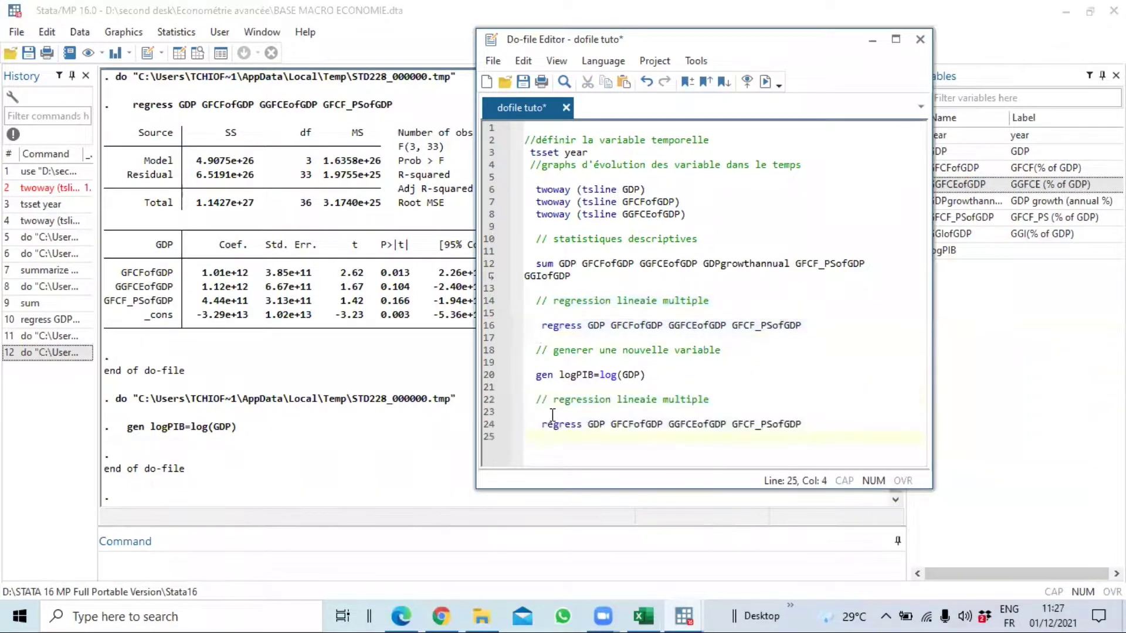
# Change the duplicated comment to "// nouvelle regression lineaie multiple"
pyautogui.click(553, 399)
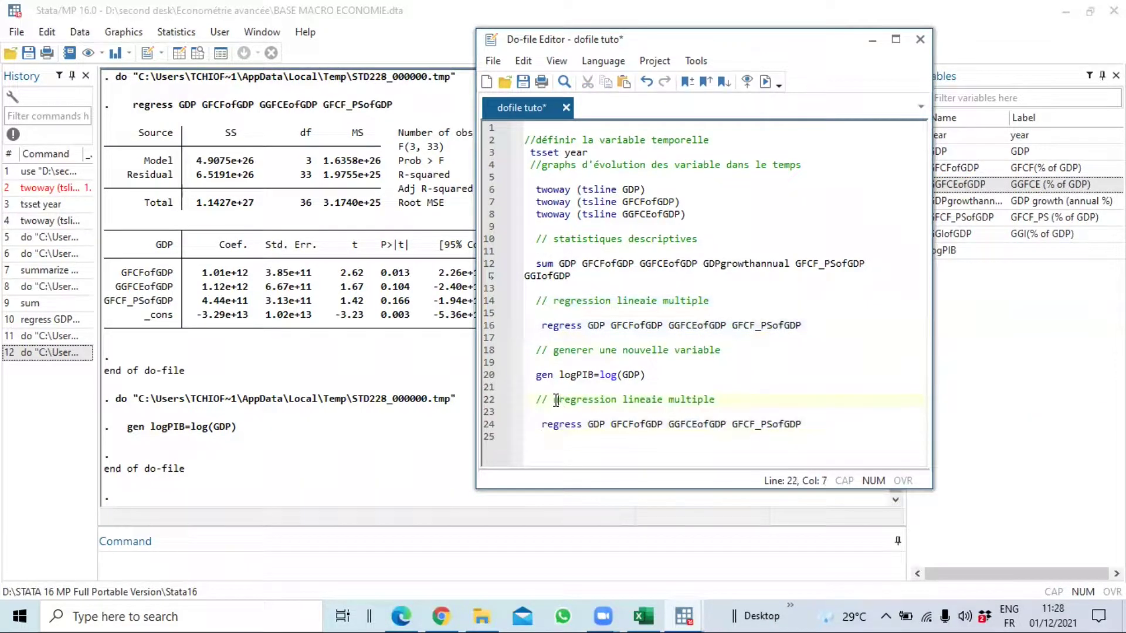
pyautogui.write('nou')
pyautogui.press('Down')
pyautogui.press('Return')
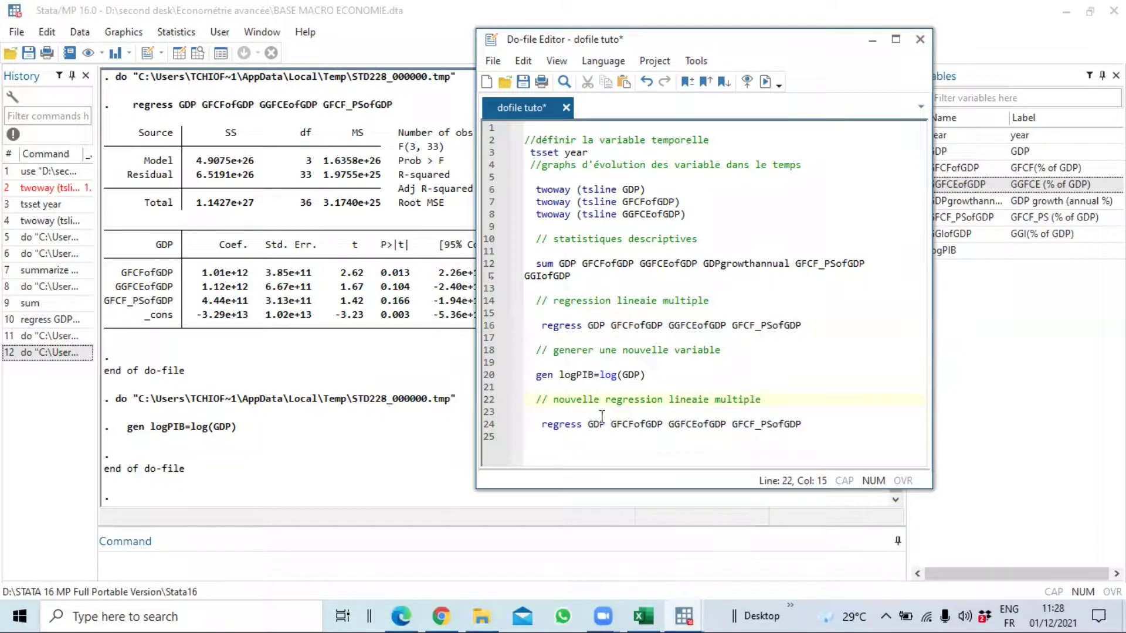
# Replace the dependent variable GDP with logPIB in the duplicated regress command
pyautogui.moveTo(562, 374); pyautogui.dragTo(593, 375)
pyautogui.rightClick(584, 377)
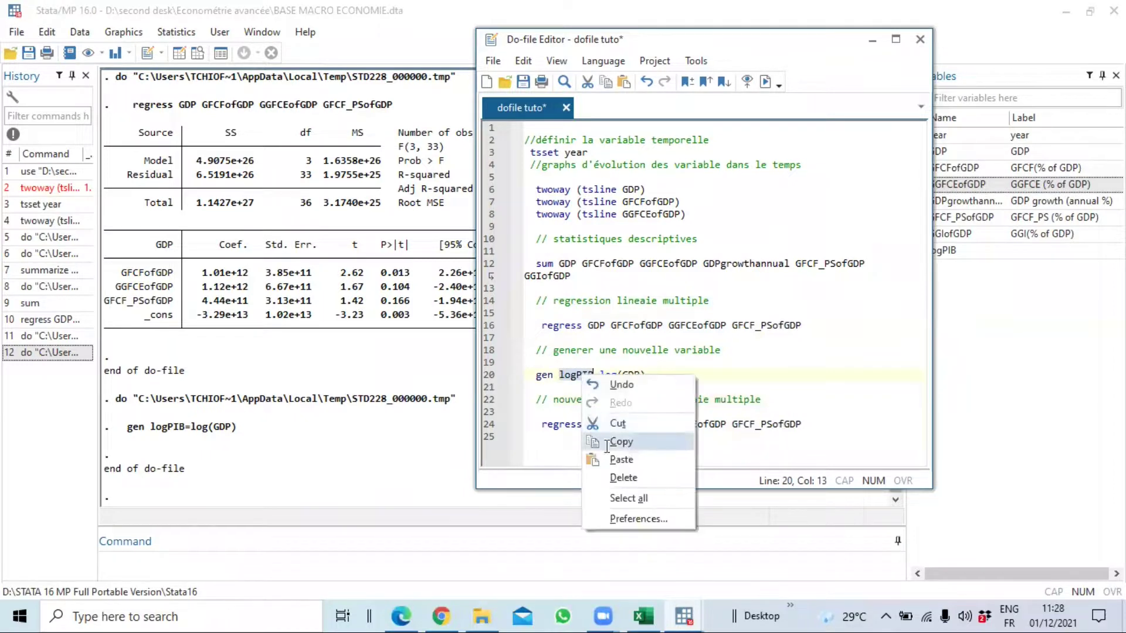
pyautogui.click(612, 442)
pyautogui.click(596, 423)
pyautogui.doubleClick(598, 423)
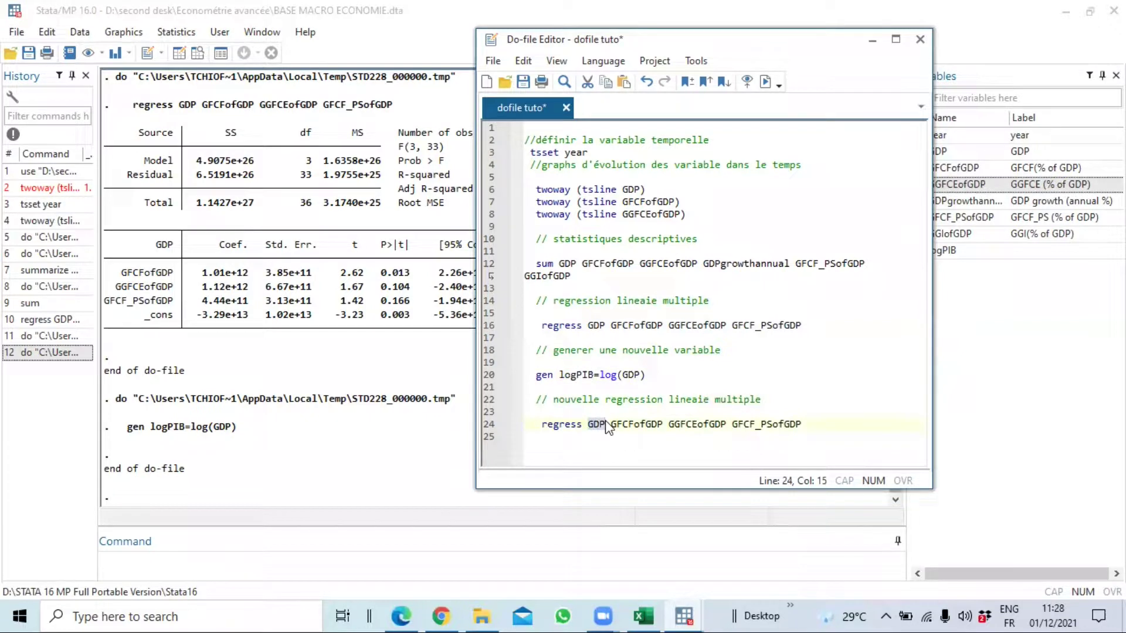
pyautogui.hotkey('ctrl', 'v')
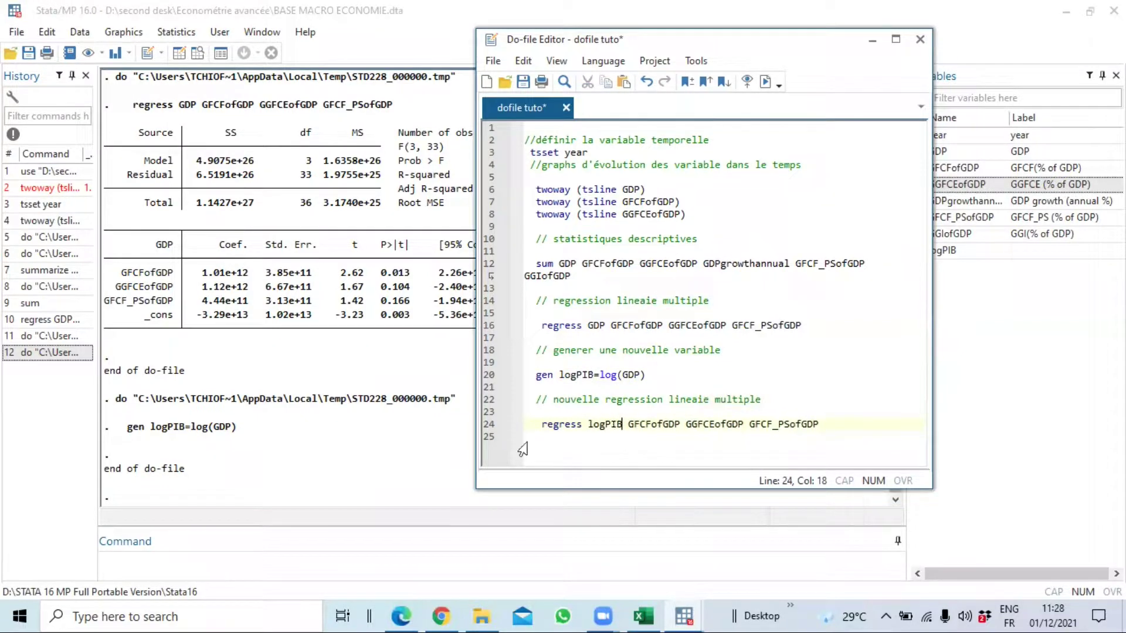
# Execute only the regress logPIB GFCFofGDP GGFCEofGDP GFCF_PSofGDP line and bring the main results window to the front
pyautogui.moveTo(534, 424); pyautogui.dragTo(709, 439)
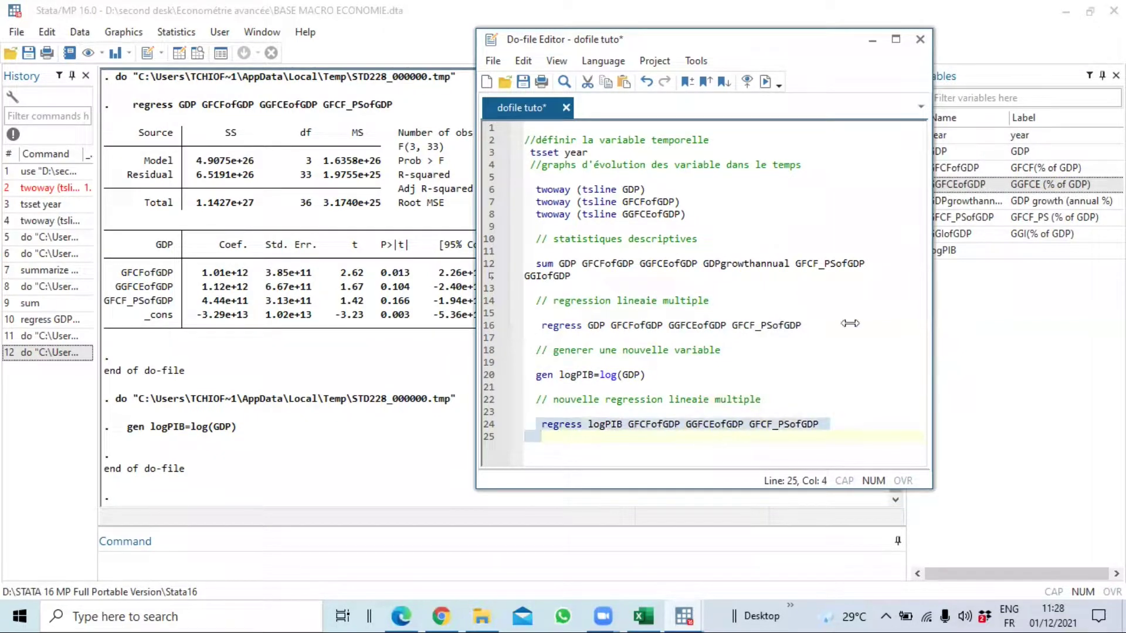
pyautogui.click(764, 81)
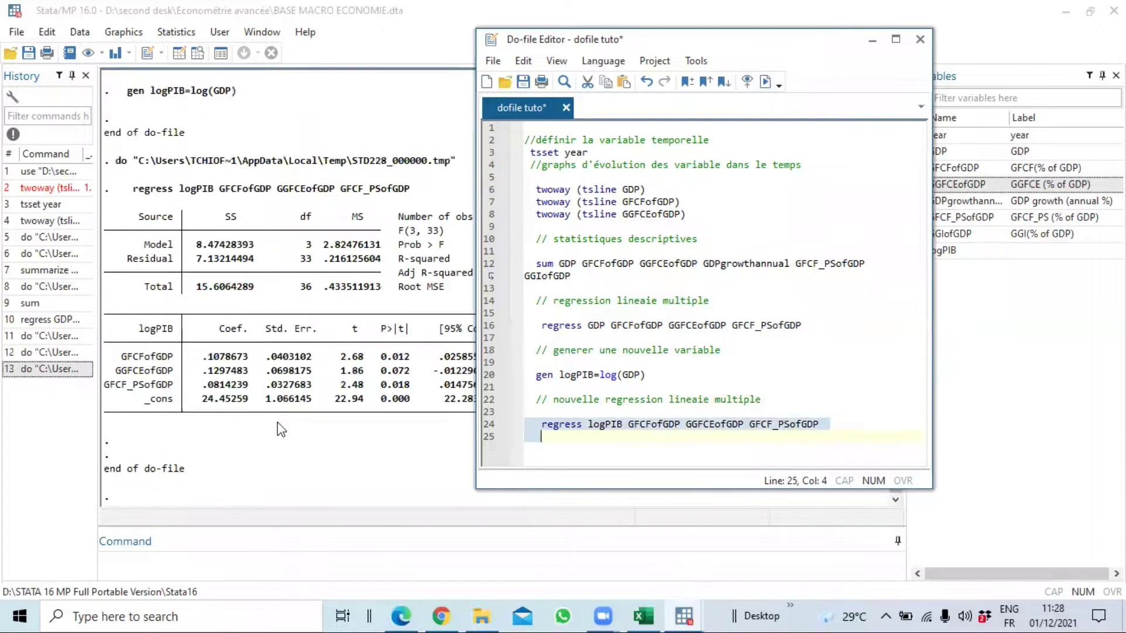
pyautogui.click(317, 450)
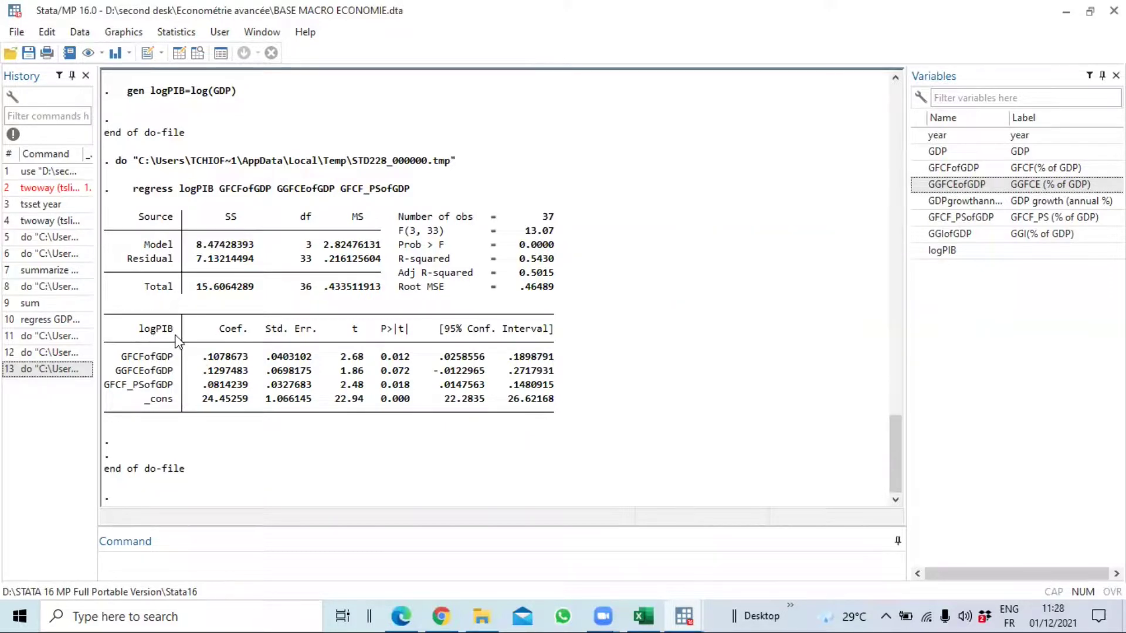
# Examine the coefficients of GFCFofGDP, GGFCEofGDP and GFCF_PSofGDP in the logPIB regression table
pyautogui.moveTo(111, 350); pyautogui.dragTo(187, 402)
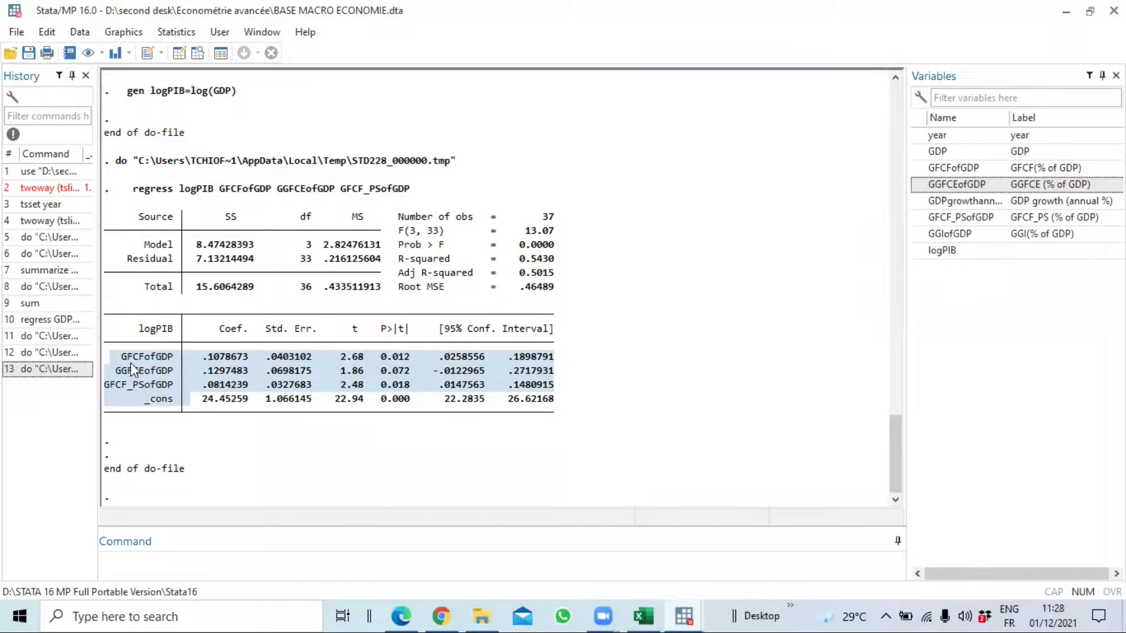
pyautogui.click(206, 364)
pyautogui.doubleClick(237, 358)
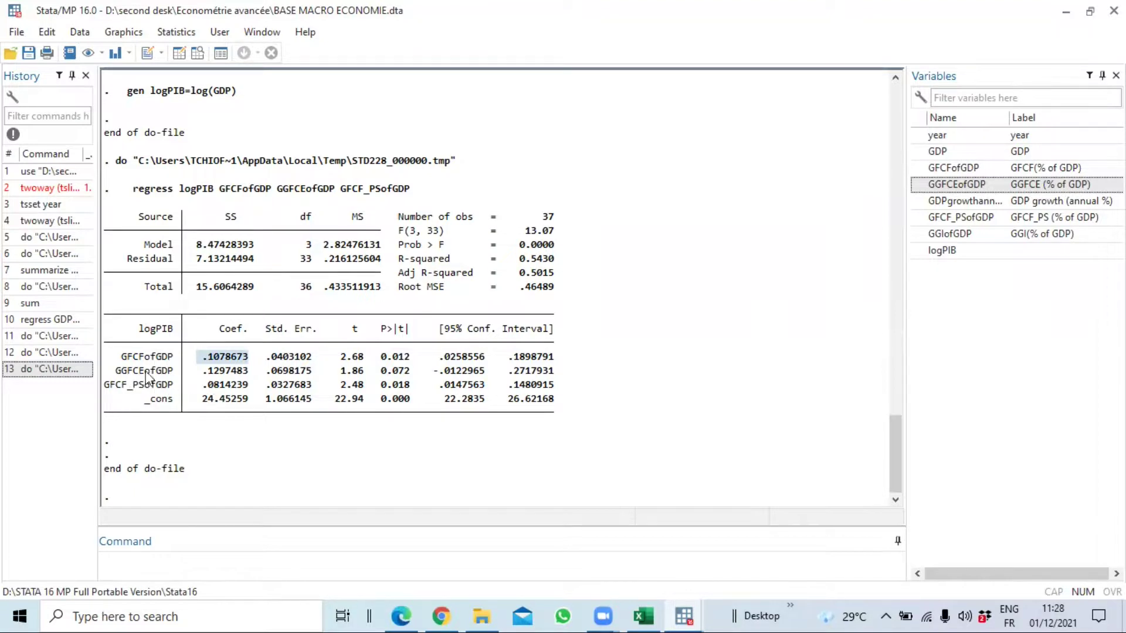
pyautogui.moveTo(207, 371); pyautogui.dragTo(247, 373)
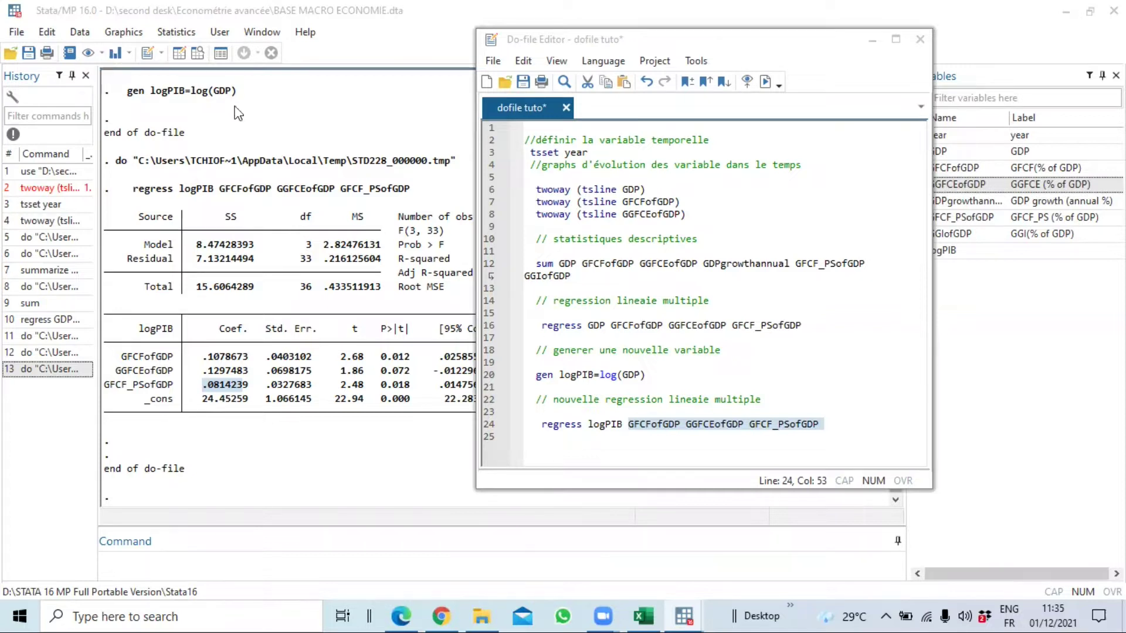
# Review the whole do-file, highlighting the twoway plot commands, the sum command and the first regression with its comment
pyautogui.moveTo(526, 140); pyautogui.dragTo(845, 430)
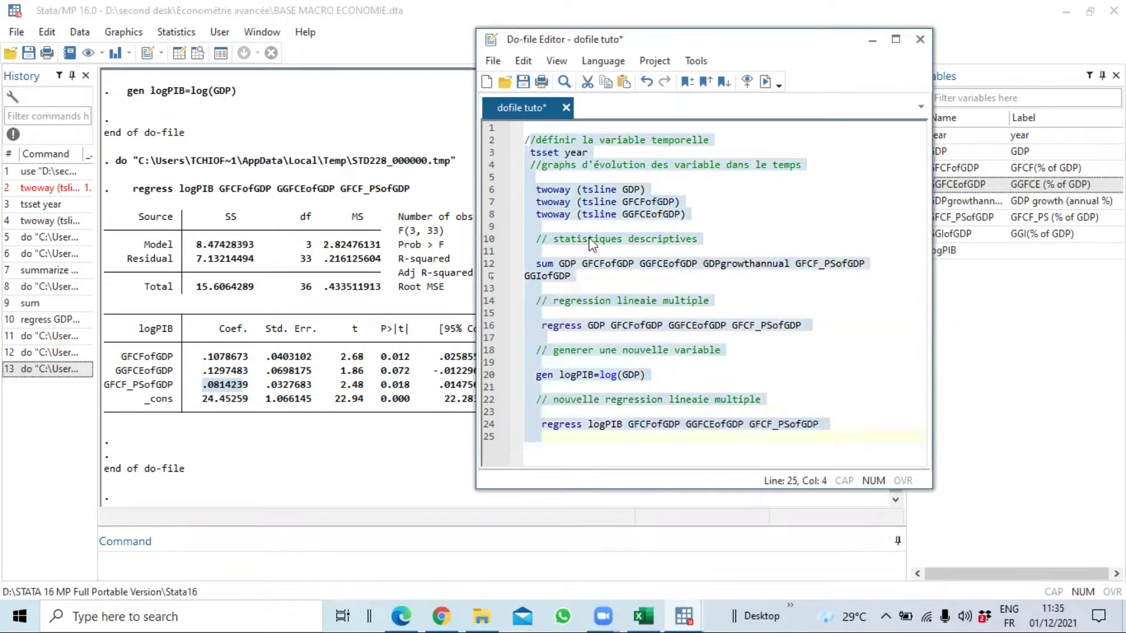
pyautogui.click(593, 189)
pyautogui.moveTo(534, 190); pyautogui.dragTo(535, 227)
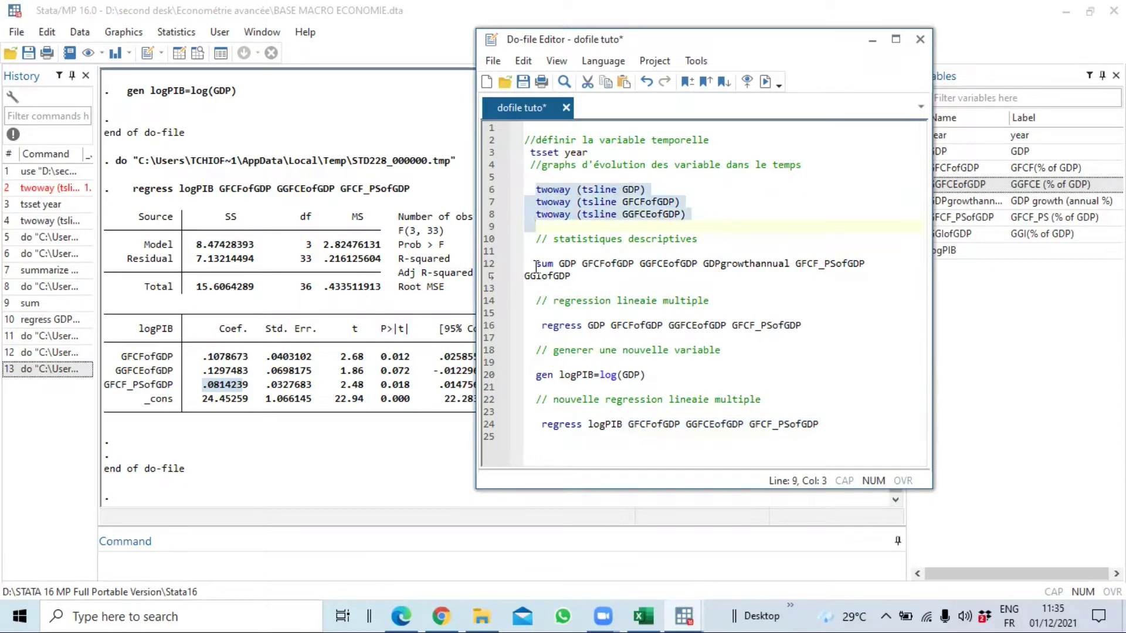
pyautogui.moveTo(535, 267); pyautogui.dragTo(570, 276)
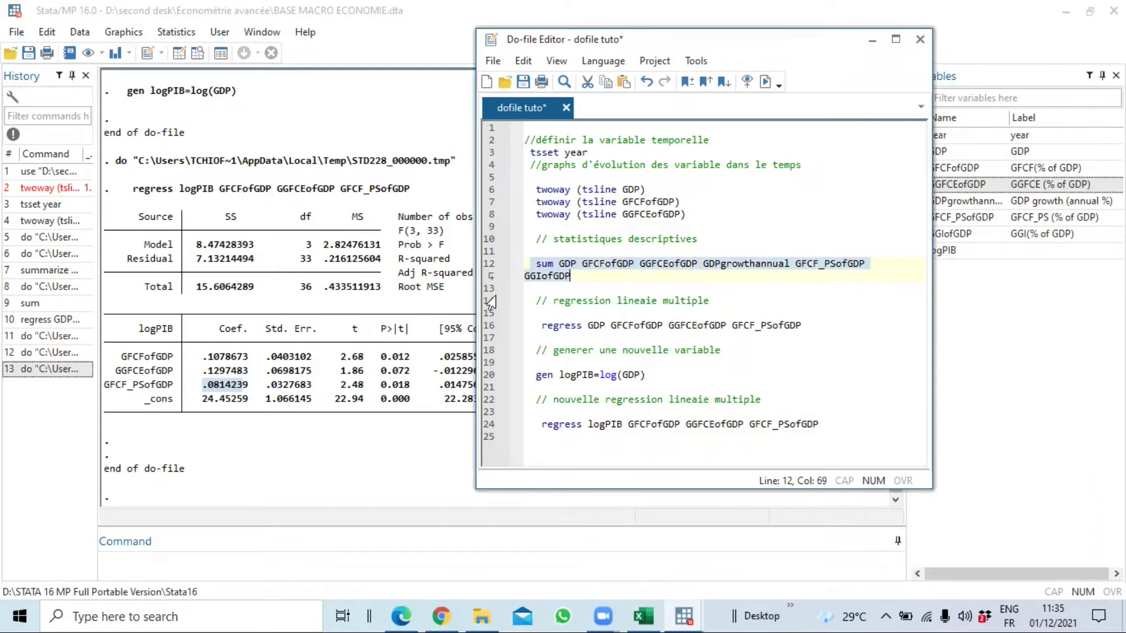
pyautogui.moveTo(546, 301); pyautogui.dragTo(818, 327)
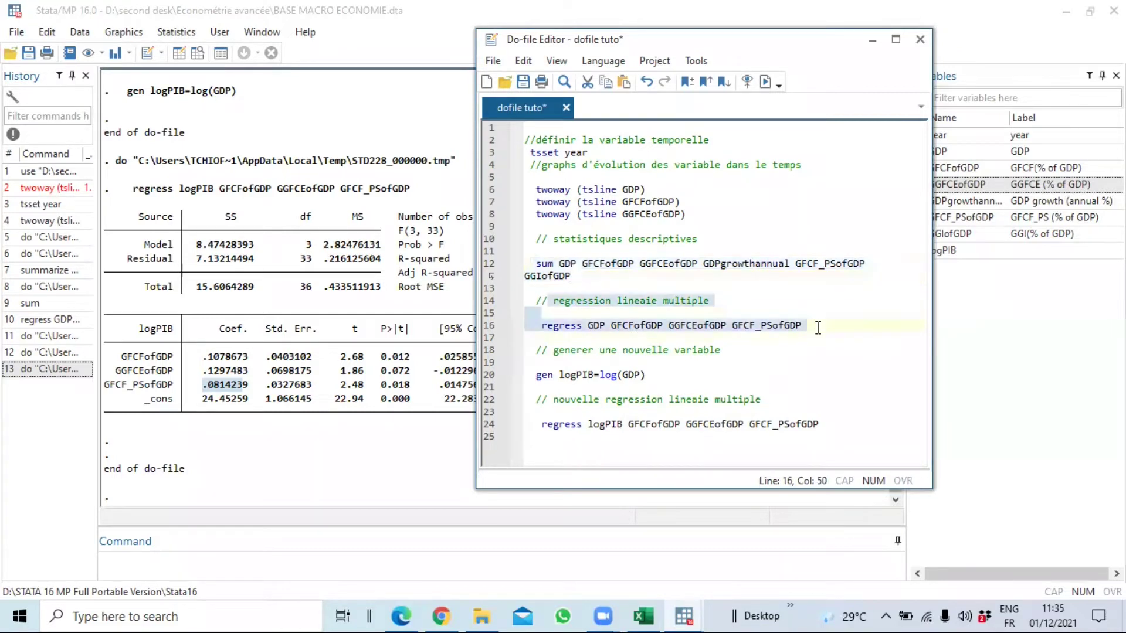